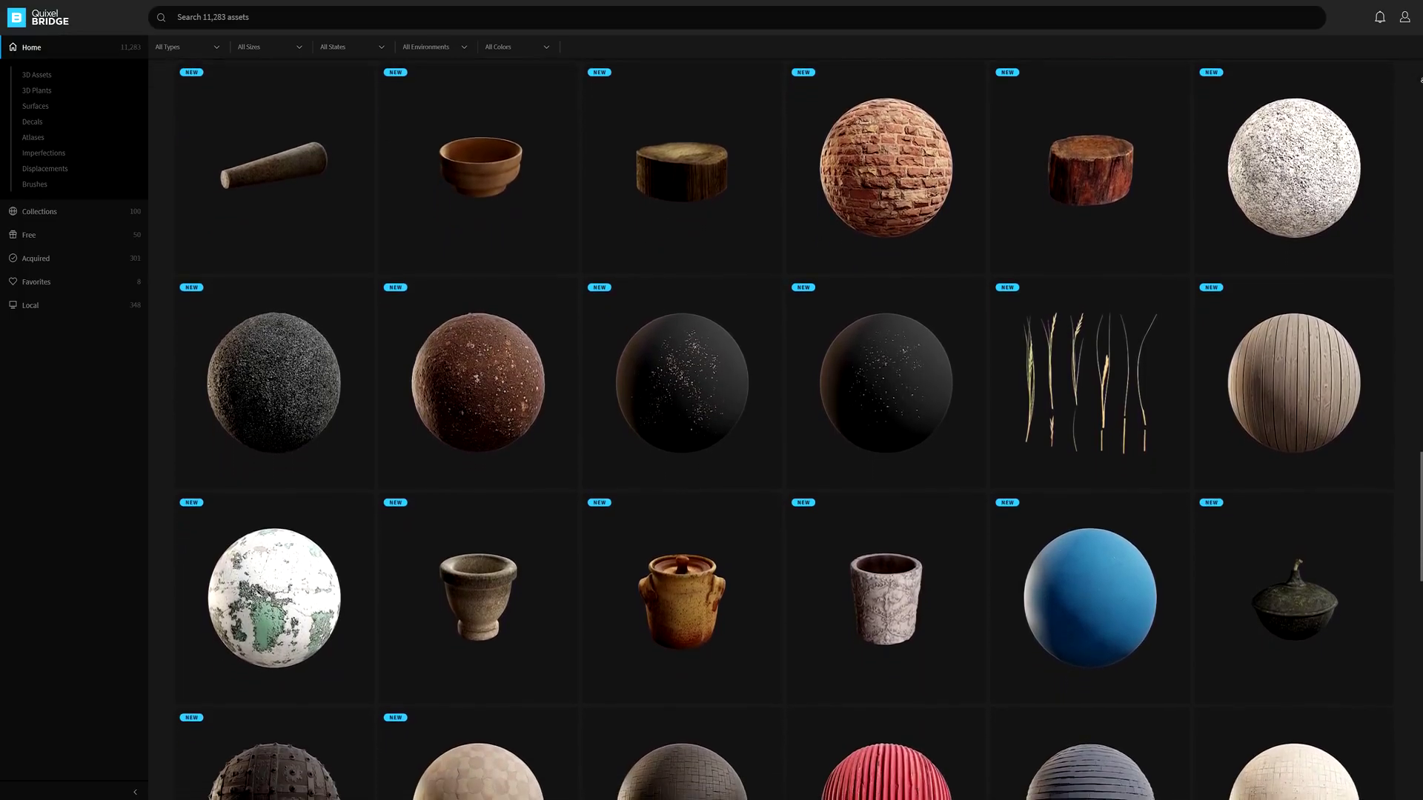
- Open the Collections section and look through the available collections
{"action": "left_click", "coordinate": [39, 211]}
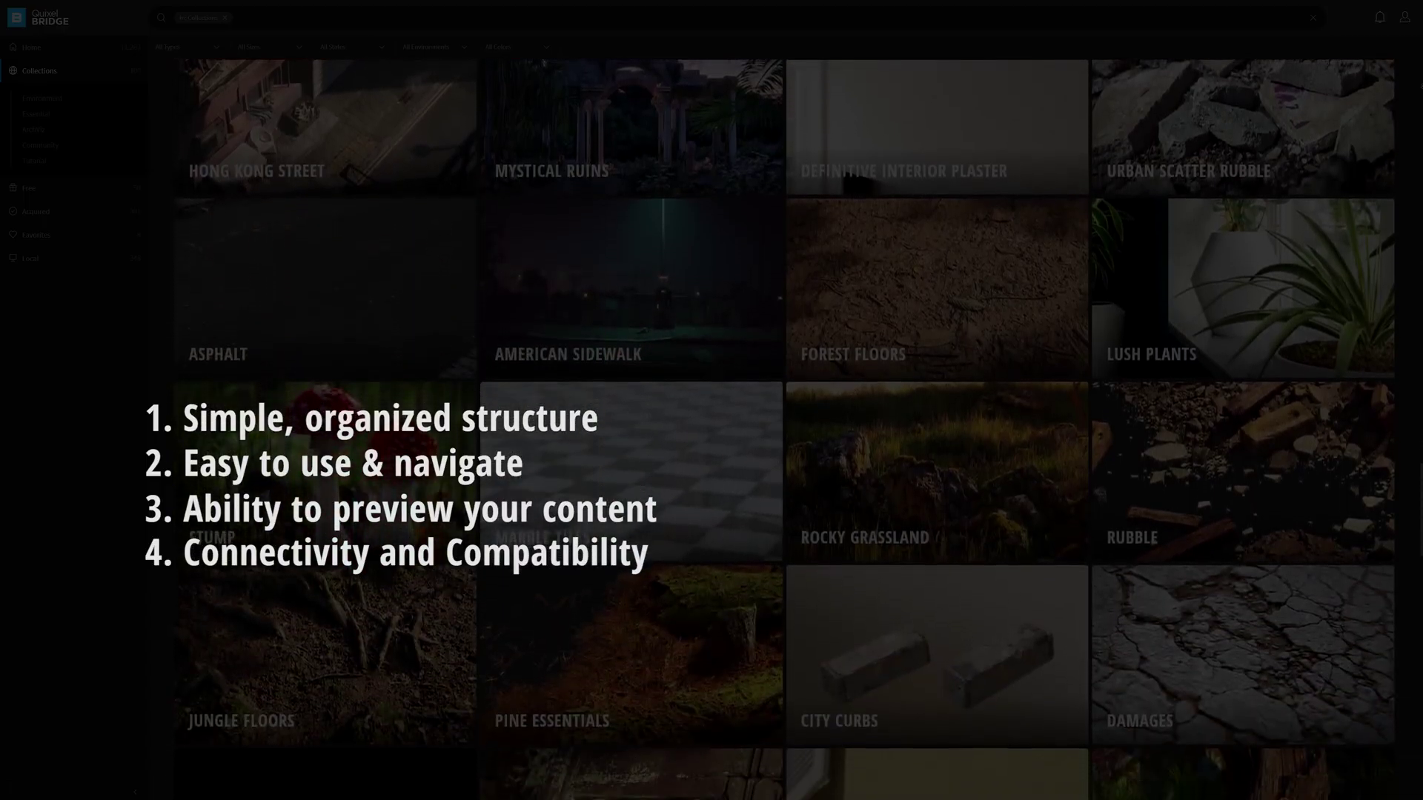
{"action": "scroll", "coordinate": [784, 430], "scroll_direction": "down", "scroll_amount": 3}
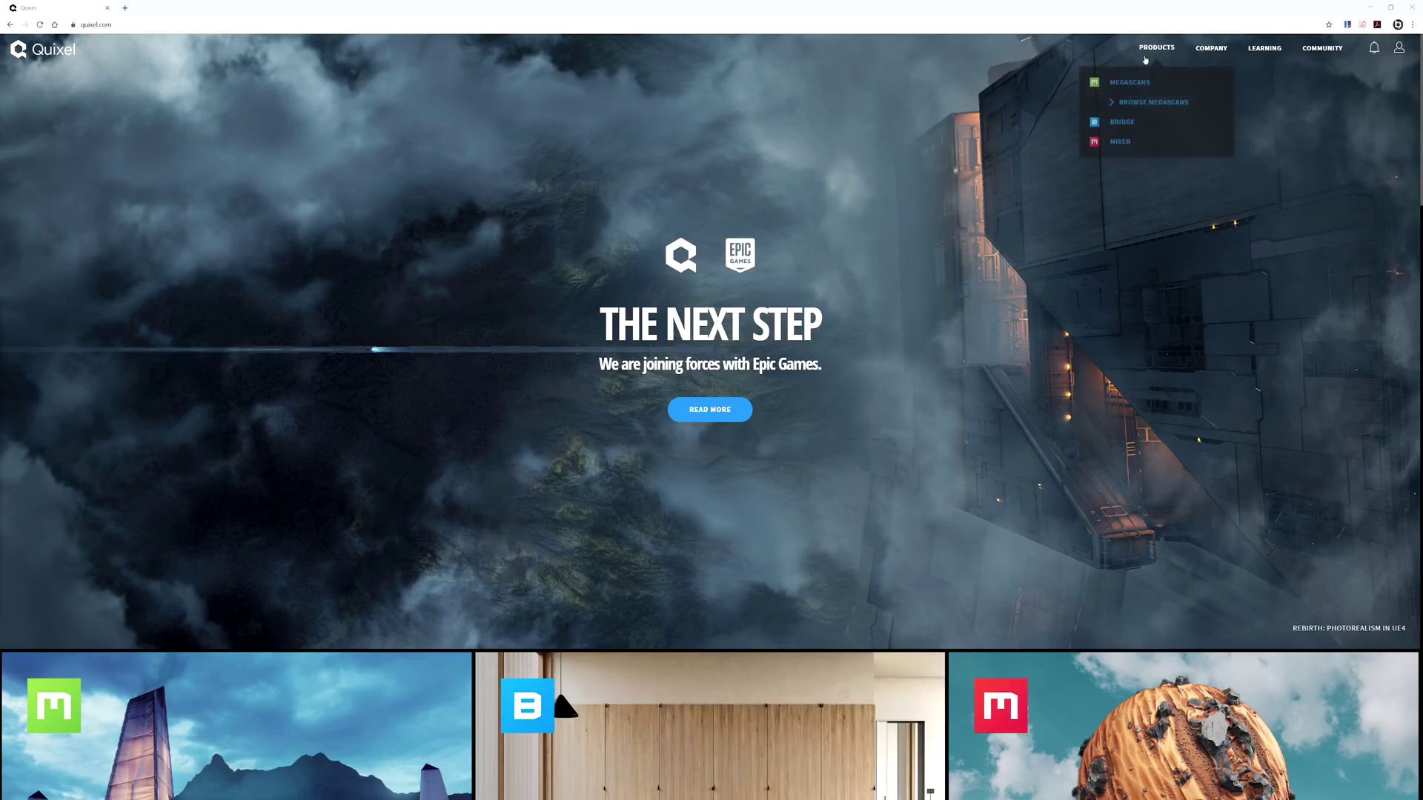
- Switch to the Quixel website in the browser and open the Bridge product page
{"action": "mouse_move", "coordinate": [1160, 50]}
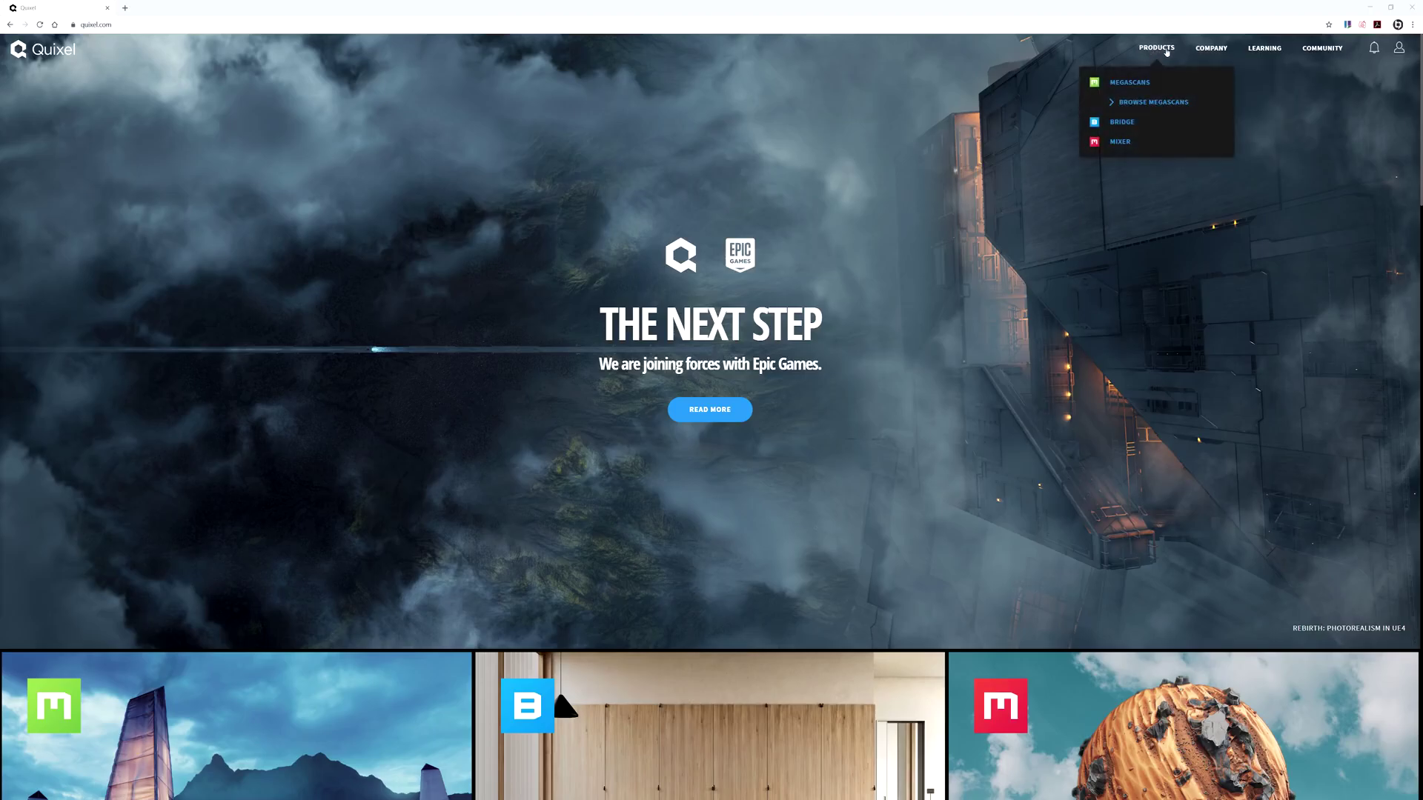
{"action": "left_click", "coordinate": [1123, 122]}
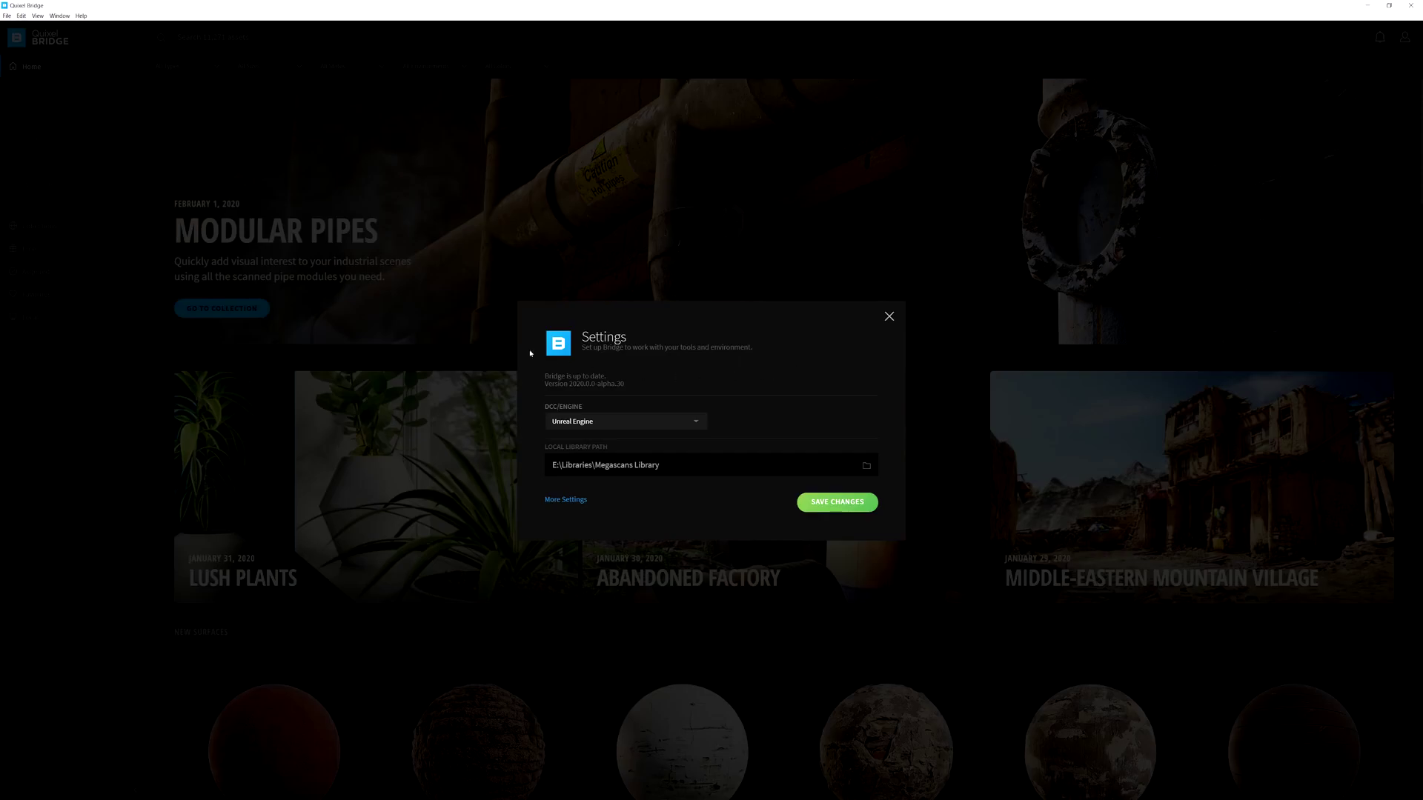
- Switch to Quixel Bridge, locate the Settings command, and dismiss the Settings dialog without changing the engine or library path
{"action": "left_click", "coordinate": [21, 16]}
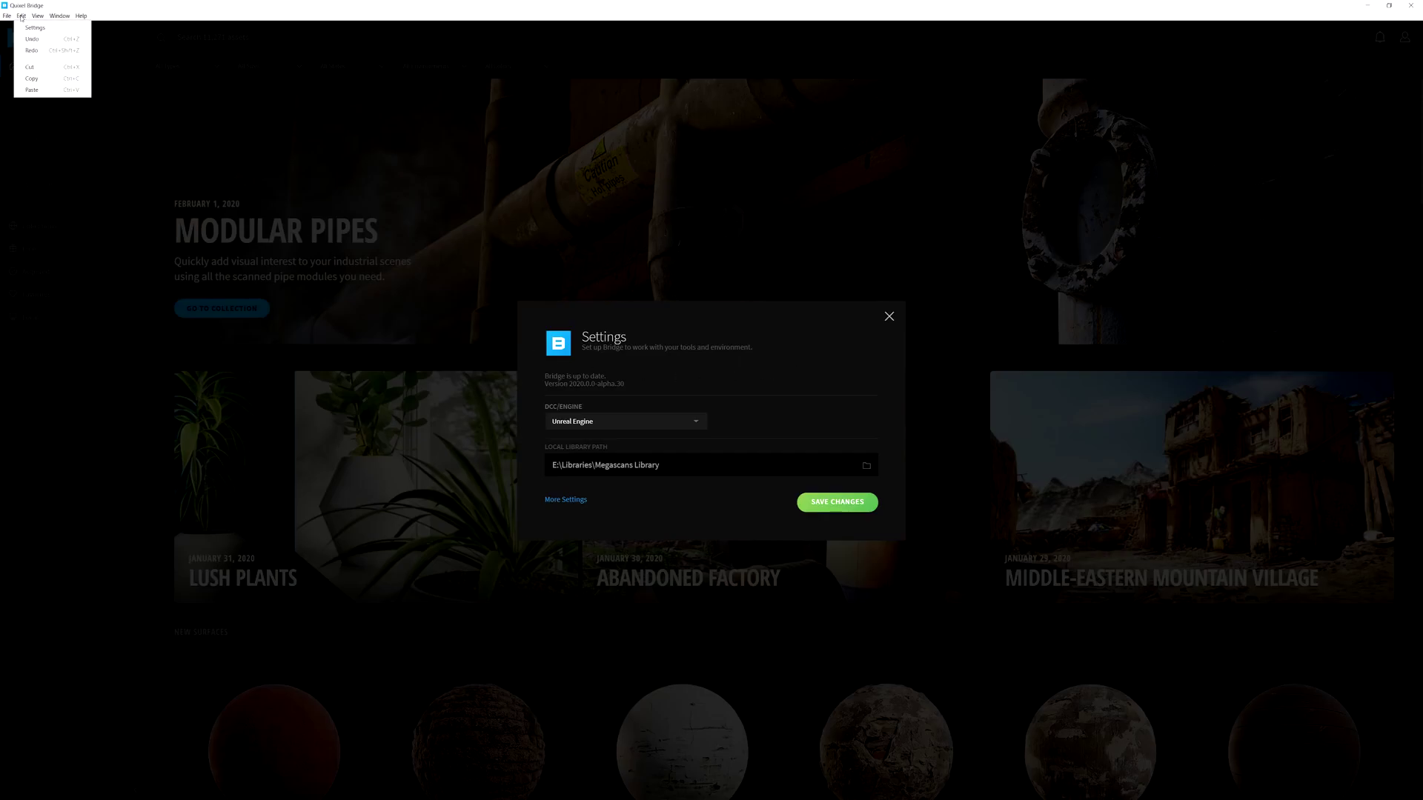
{"action": "mouse_move", "coordinate": [21, 16]}
{"action": "left_click", "coordinate": [830, 252]}
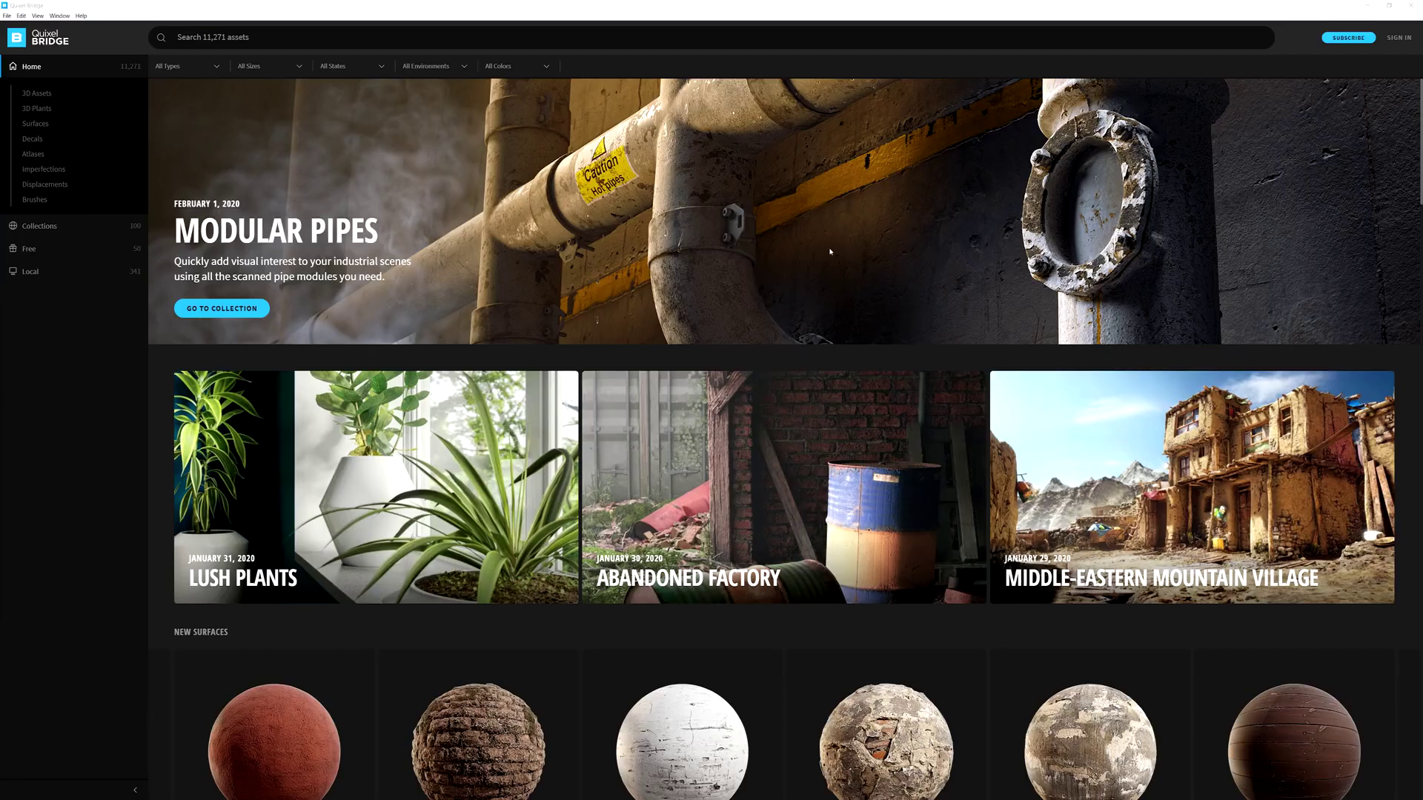
- Start signing in to the account and choose Epic Games as the sign-in method
{"action": "left_click", "coordinate": [1400, 37]}
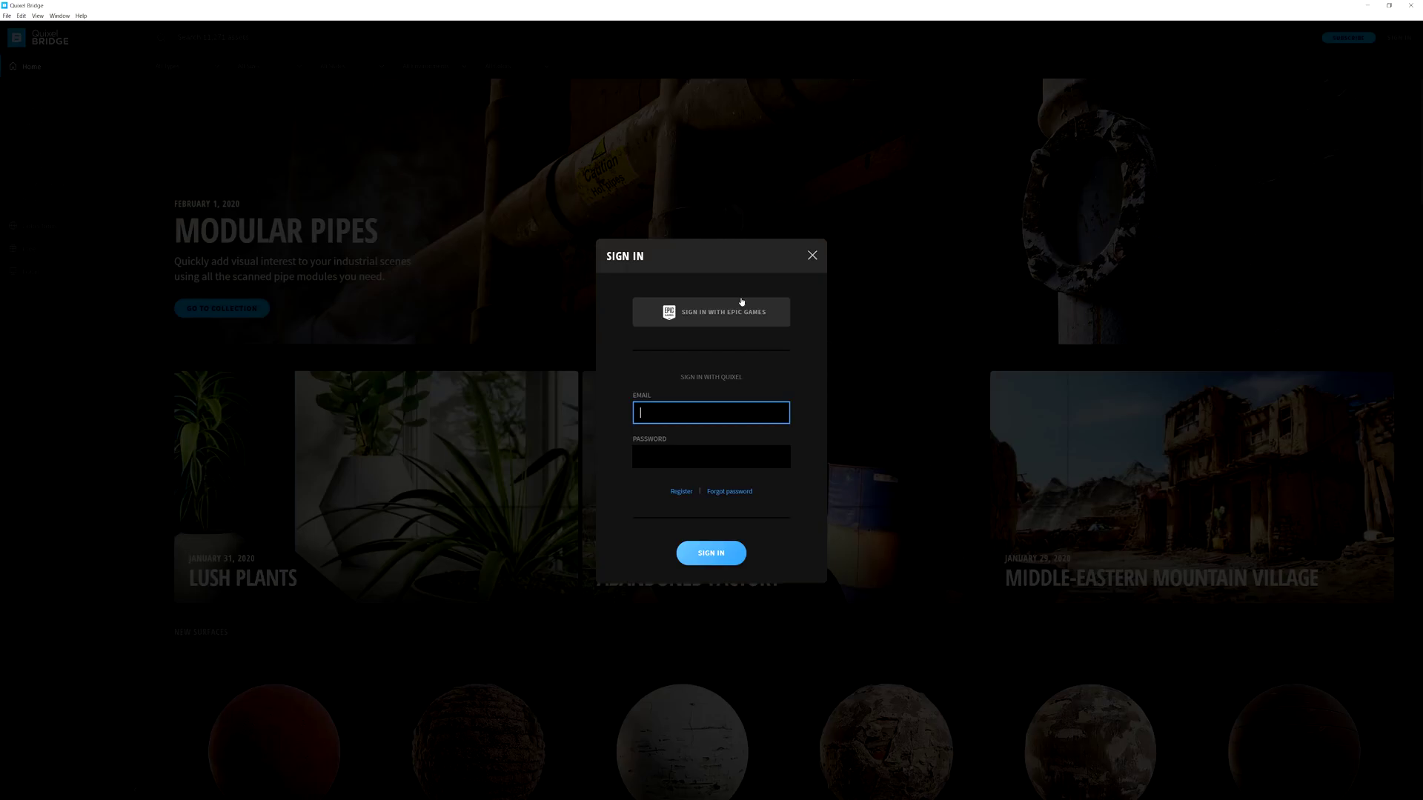
{"action": "left_click", "coordinate": [741, 304]}
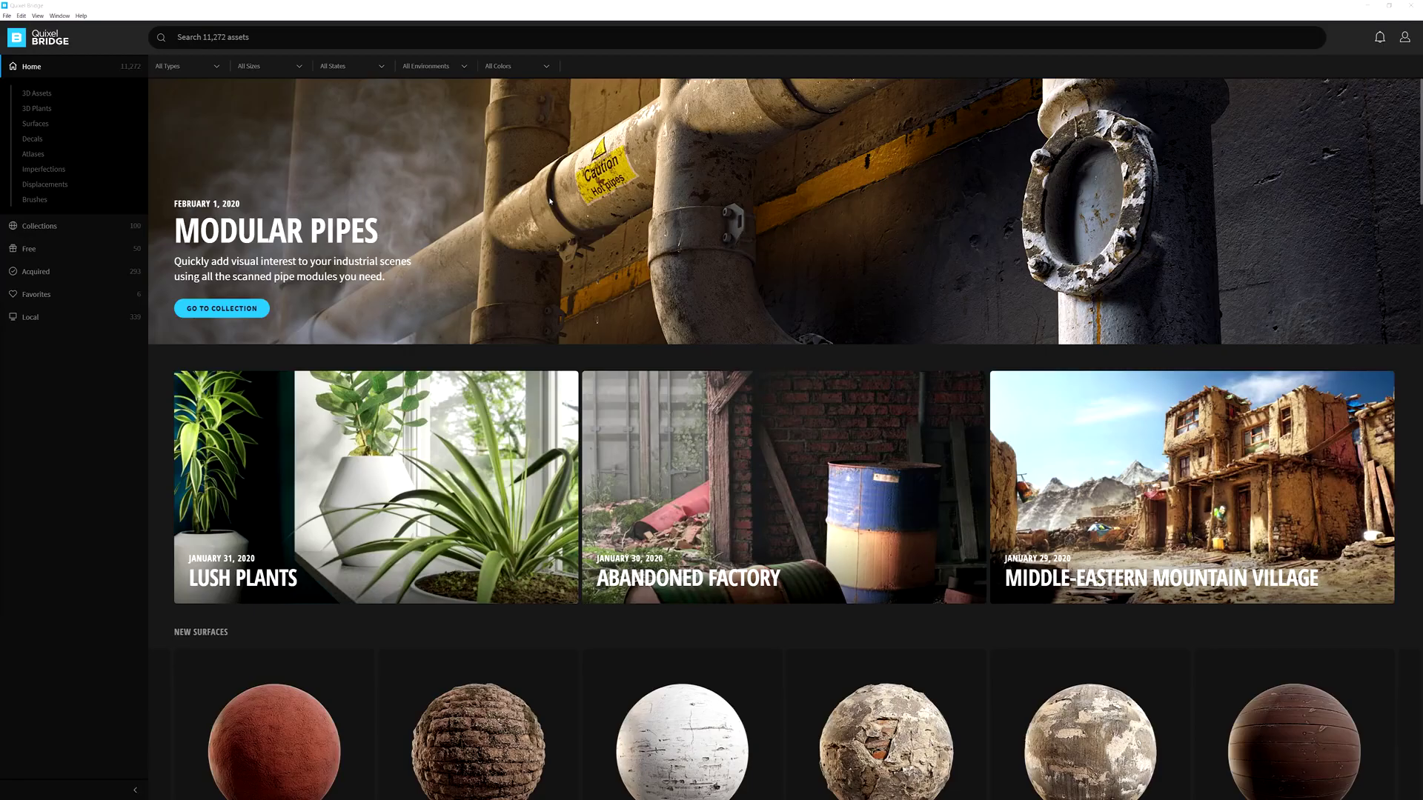
- Look through the home page's sections for new surfaces, 3D models, 3D plants, latest collections, asset types, trending assets and latest assets
{"action": "scroll", "coordinate": [1081, 272], "scroll_direction": "down", "scroll_amount": 5}
{"action": "scroll", "coordinate": [1080, 272], "scroll_direction": "down", "scroll_amount": 1}
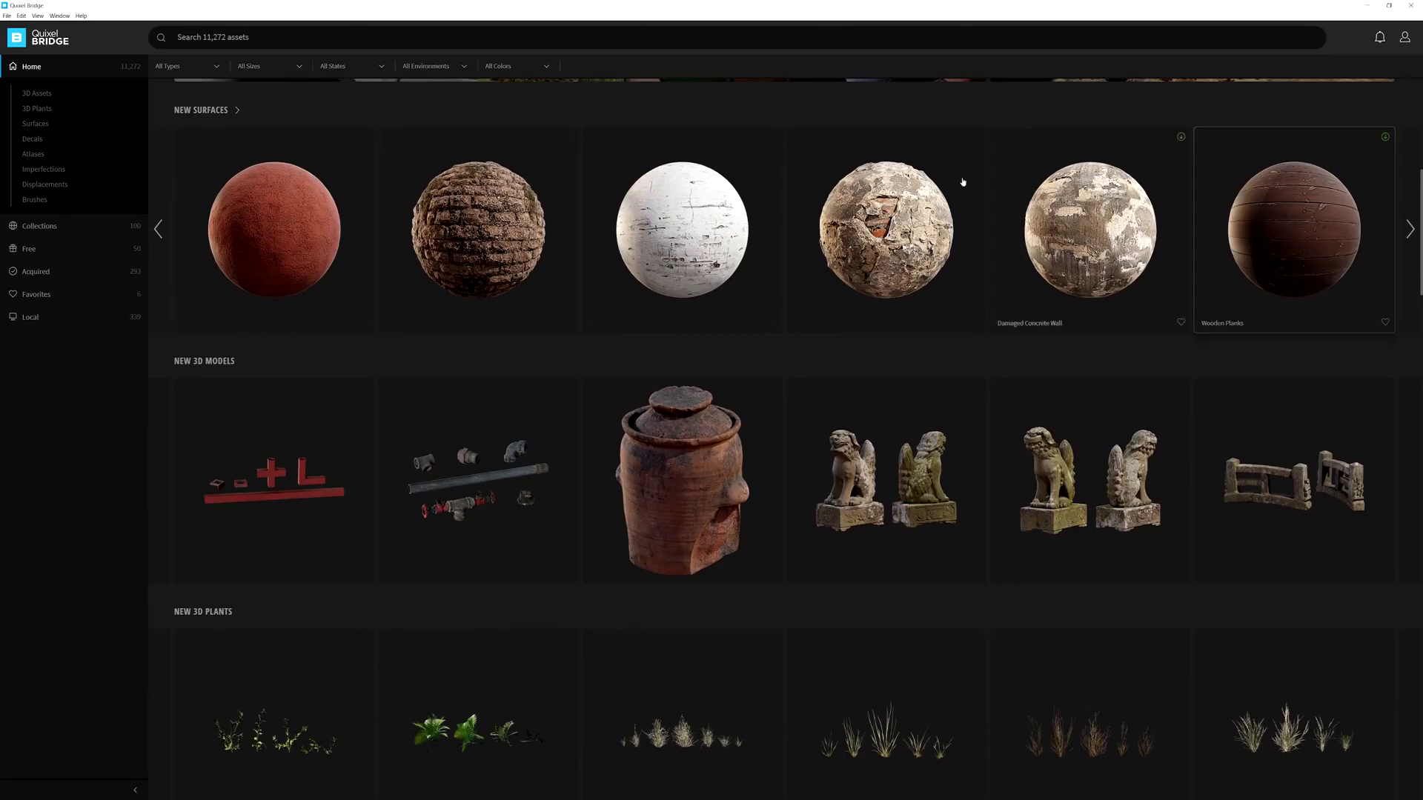
{"action": "scroll", "coordinate": [1215, 311], "scroll_direction": "down", "scroll_amount": 2}
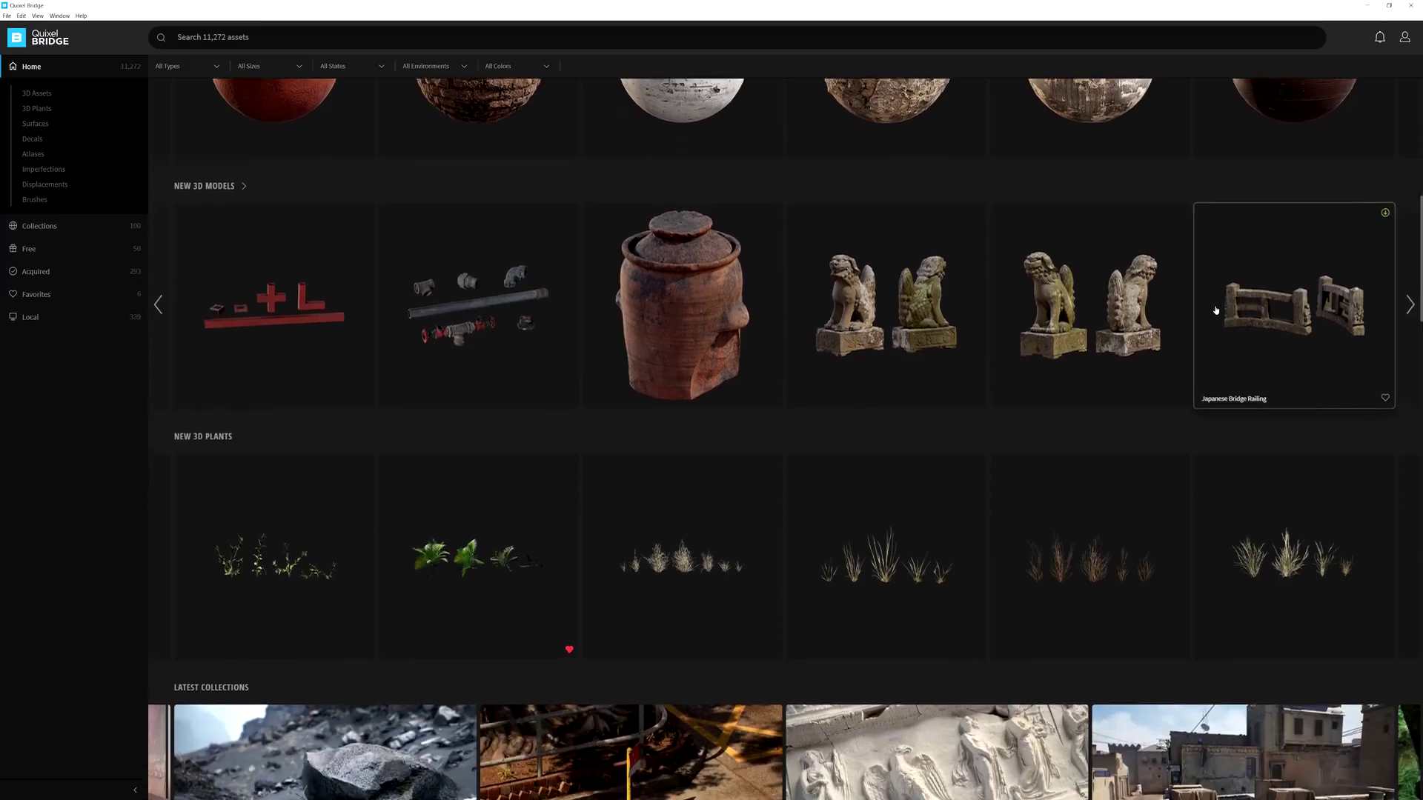
{"action": "scroll", "coordinate": [1036, 340], "scroll_direction": "down", "scroll_amount": 4}
{"action": "scroll", "coordinate": [583, 337], "scroll_direction": "down", "scroll_amount": 2}
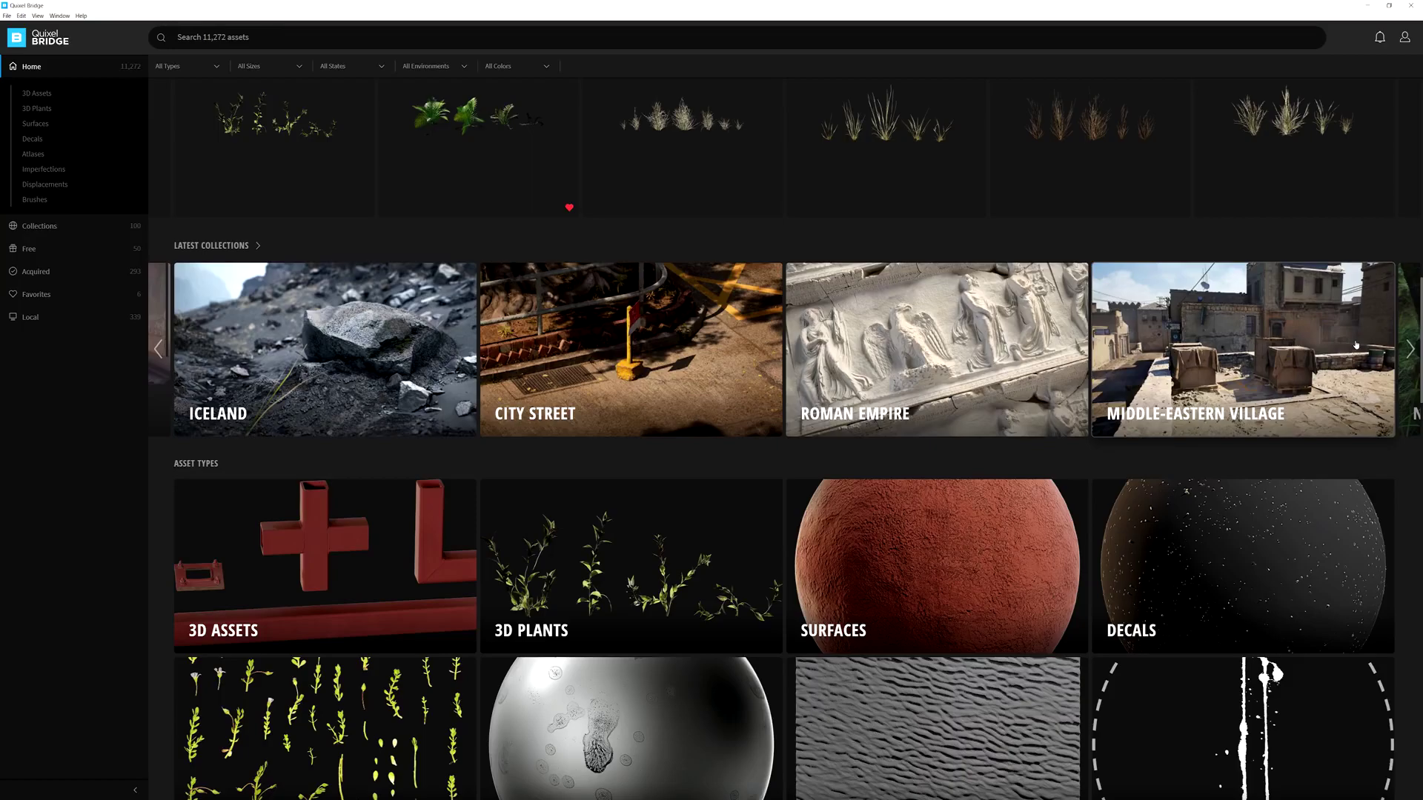
{"action": "scroll", "coordinate": [358, 340], "scroll_direction": "down", "scroll_amount": 5}
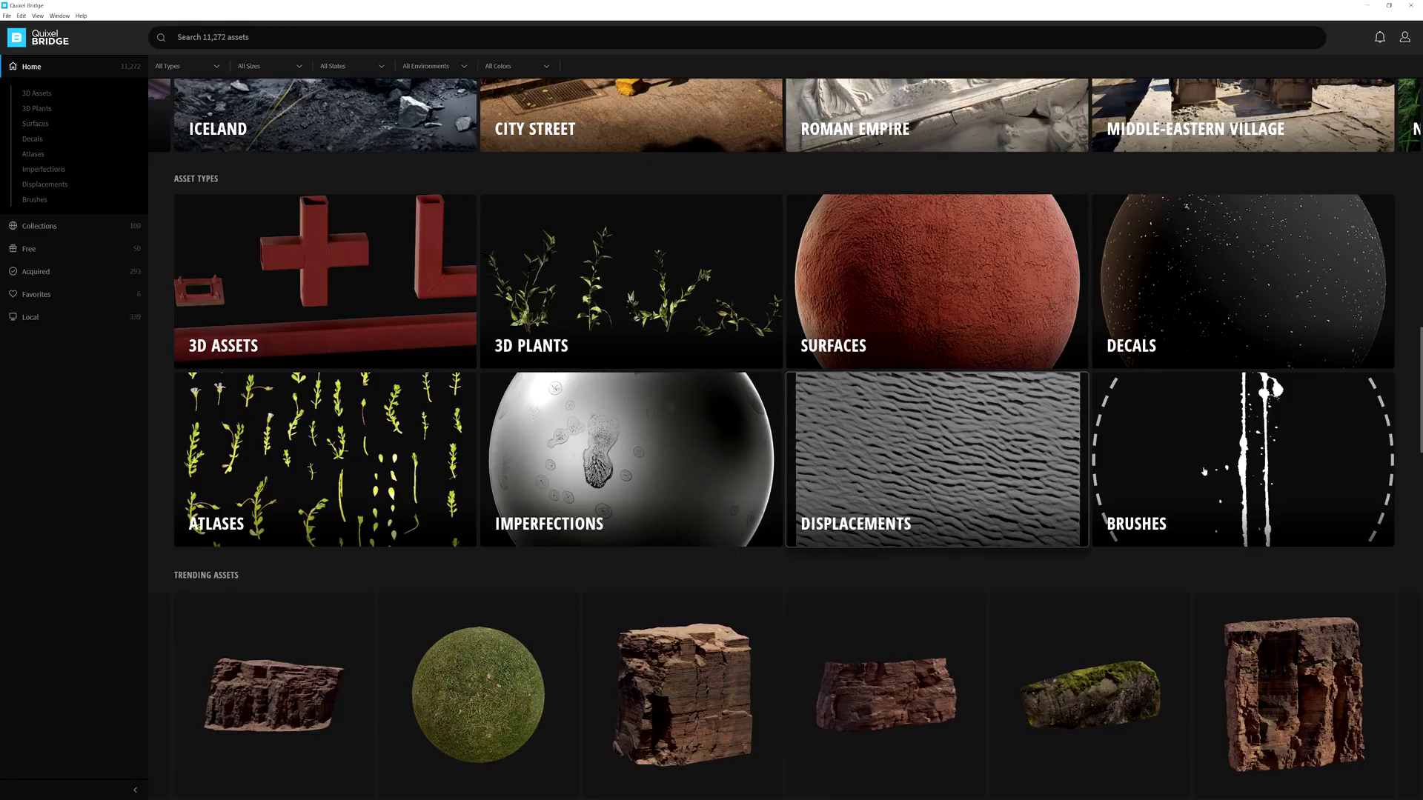
{"action": "scroll", "coordinate": [1180, 468], "scroll_direction": "up", "scroll_amount": 1}
{"action": "scroll", "coordinate": [1102, 403], "scroll_direction": "down", "scroll_amount": 4}
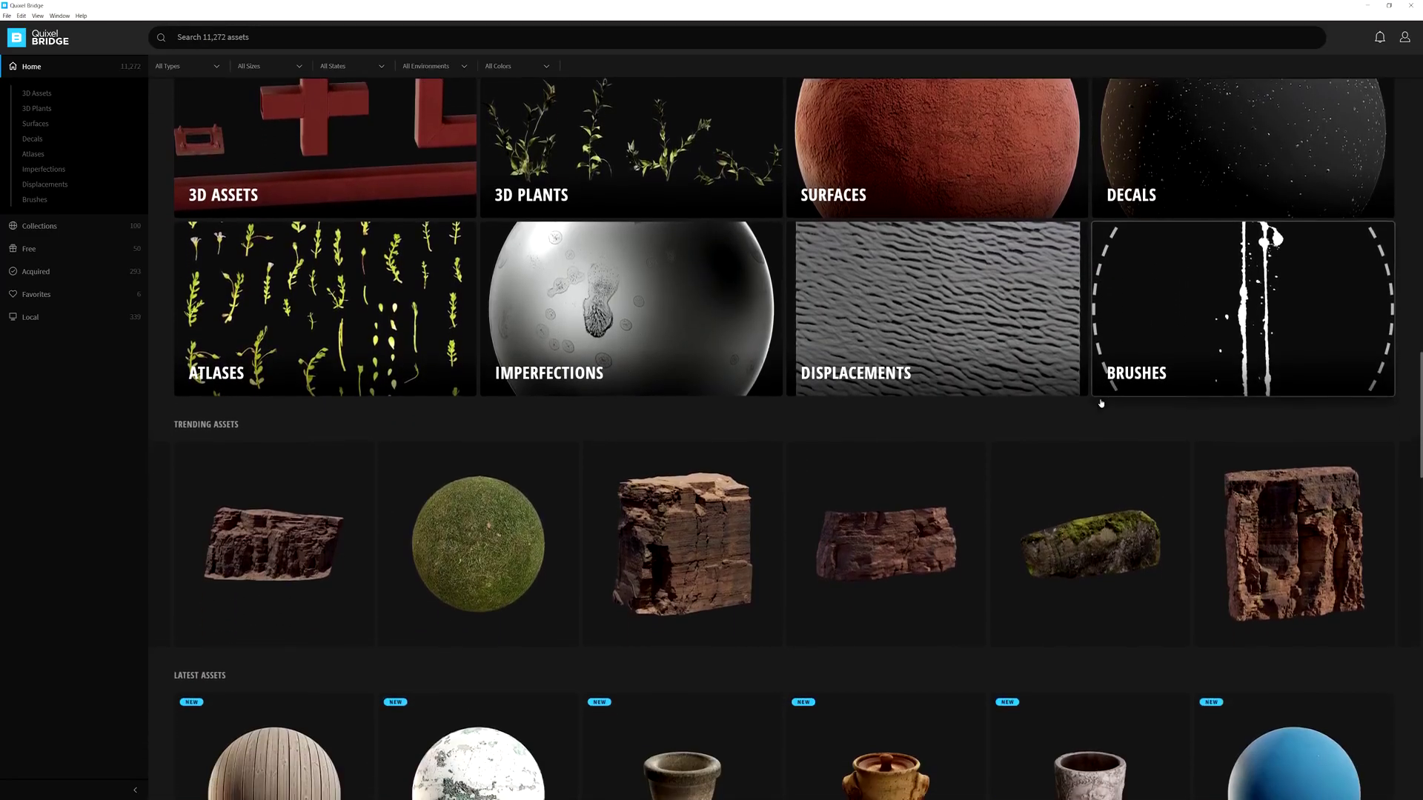
{"action": "scroll", "coordinate": [1102, 402], "scroll_direction": "down", "scroll_amount": 3}
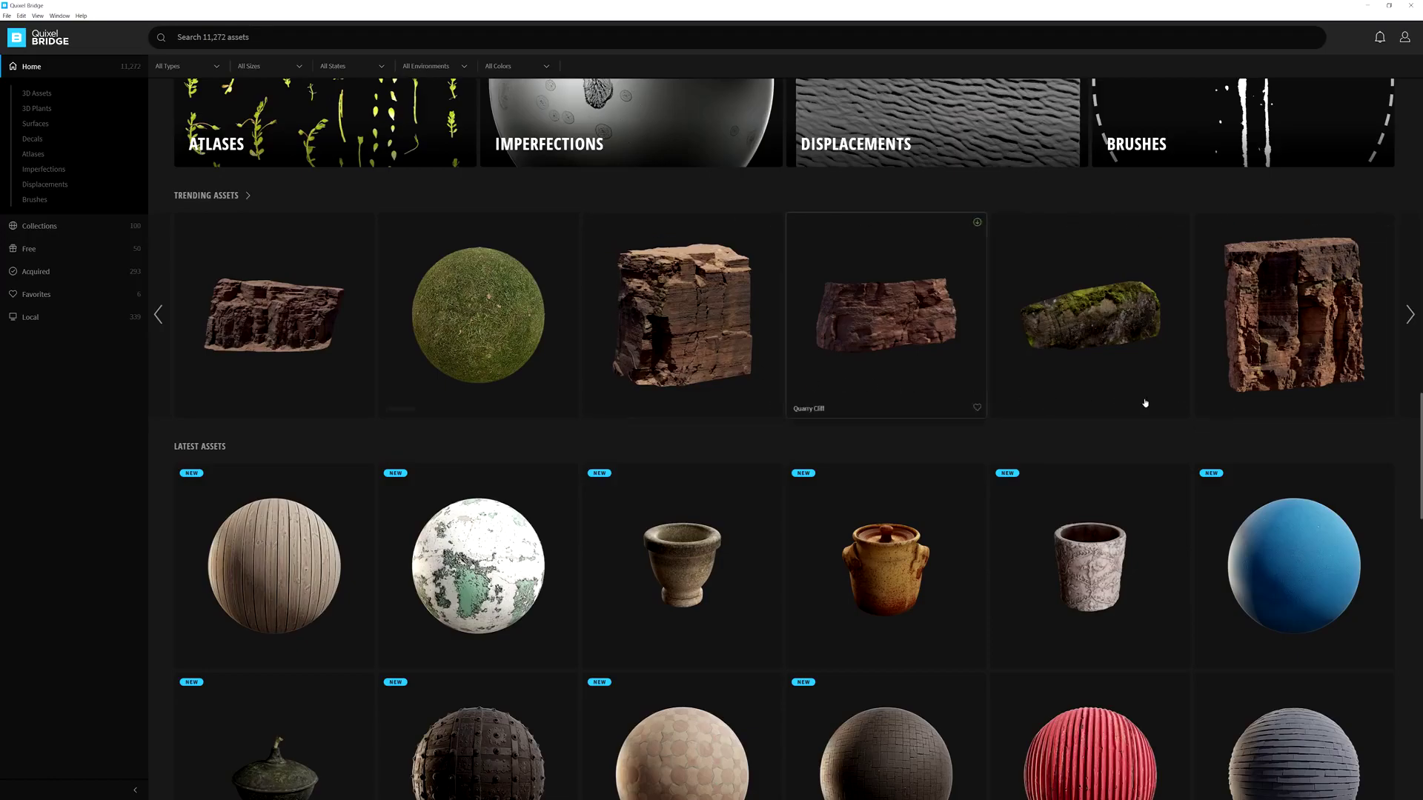
{"action": "scroll", "coordinate": [1258, 437], "scroll_direction": "down", "scroll_amount": 4}
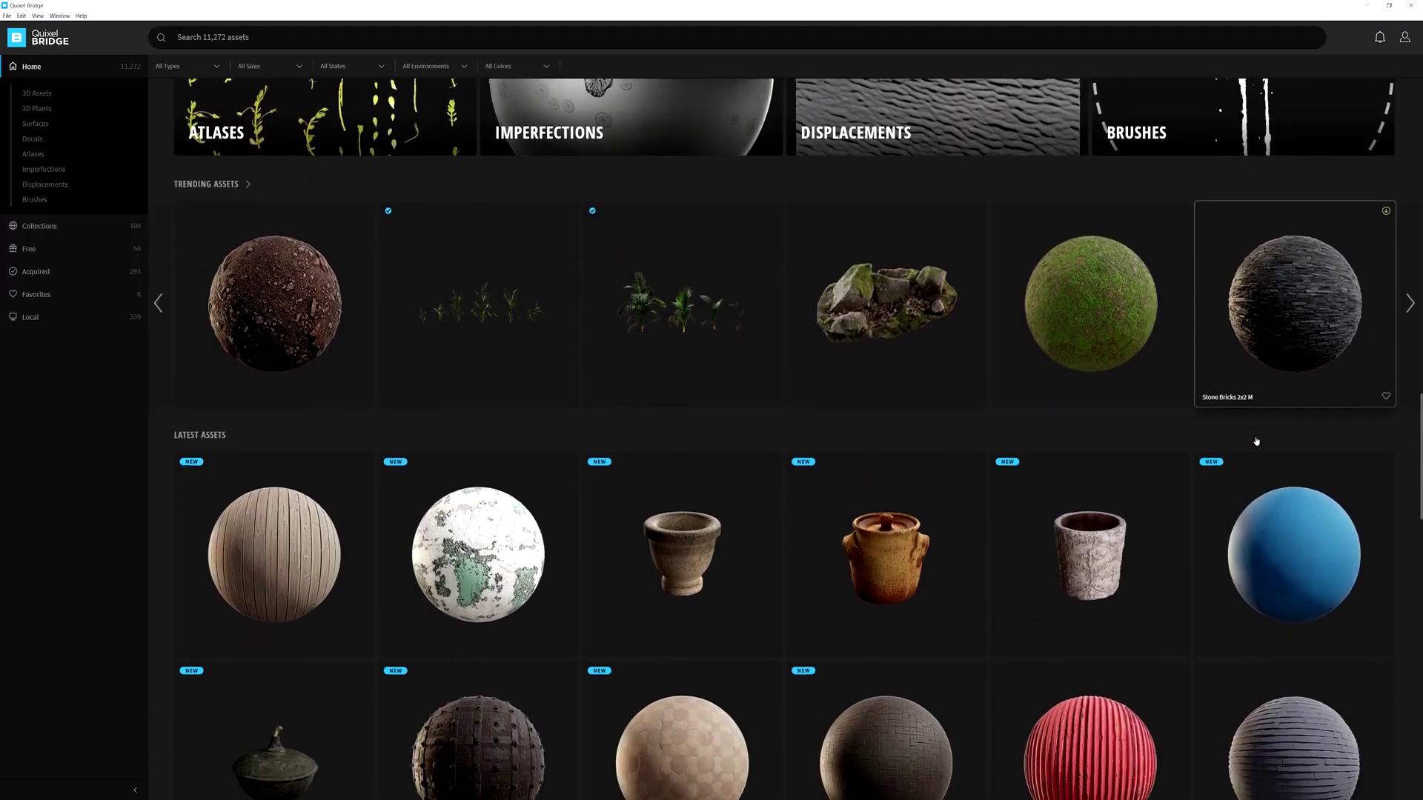
{"action": "scroll", "coordinate": [1255, 442], "scroll_direction": "down", "scroll_amount": 2}
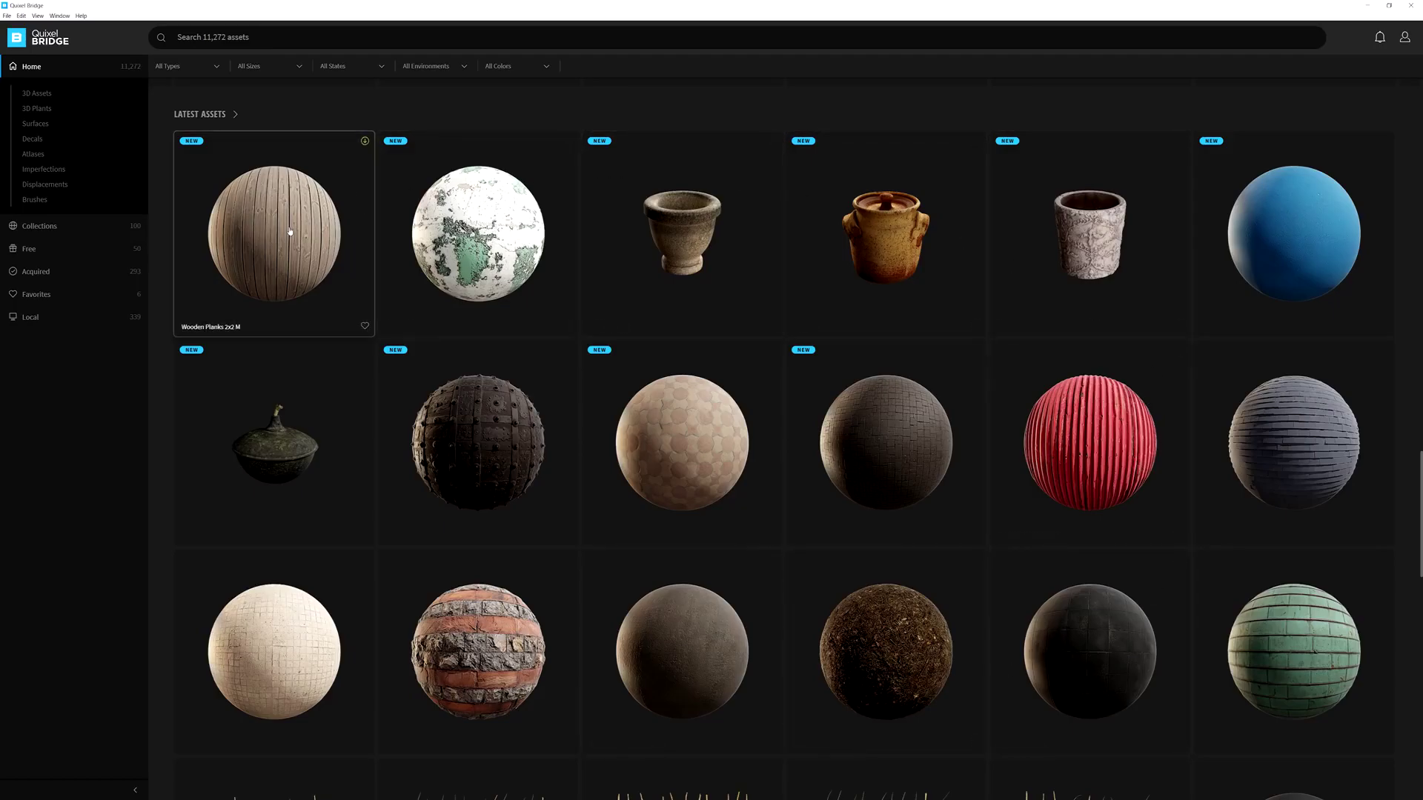
- Open the featured Abandoned Factory collection from the home page and look through its assets
{"action": "scroll", "coordinate": [1223, 420], "scroll_direction": "up", "scroll_amount": 9}
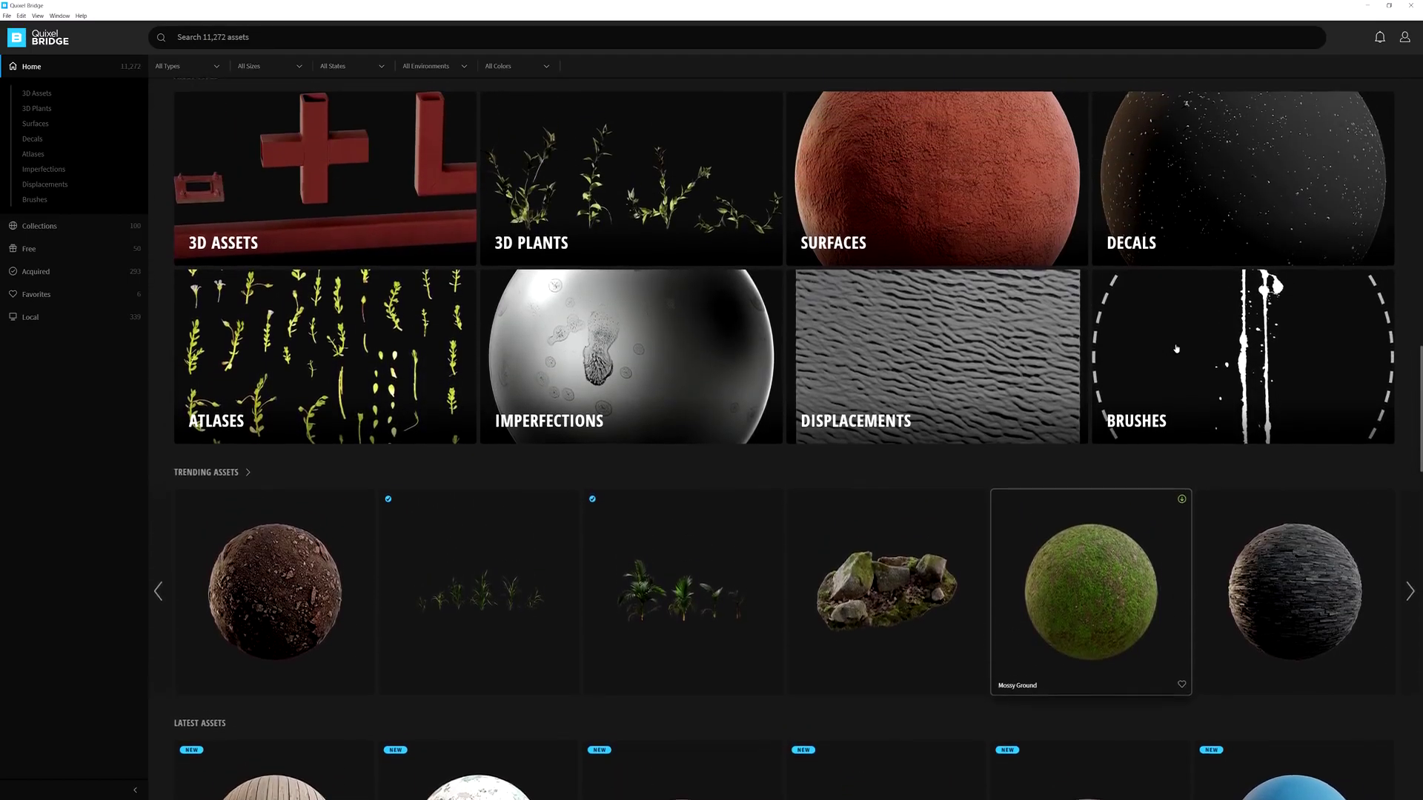
{"action": "scroll", "coordinate": [1177, 348], "scroll_direction": "up", "scroll_amount": 3}
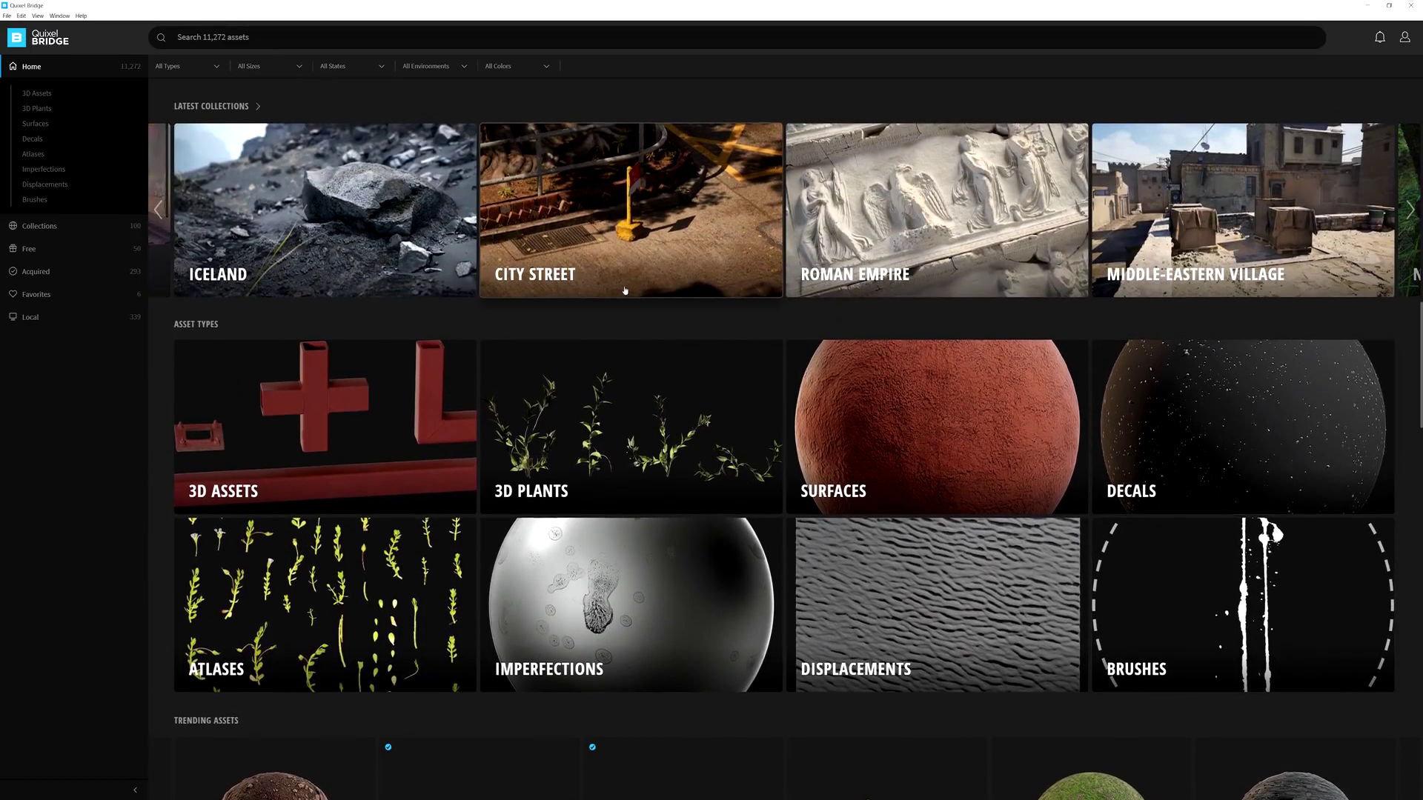
{"action": "scroll", "coordinate": [656, 324], "scroll_direction": "up", "scroll_amount": 3}
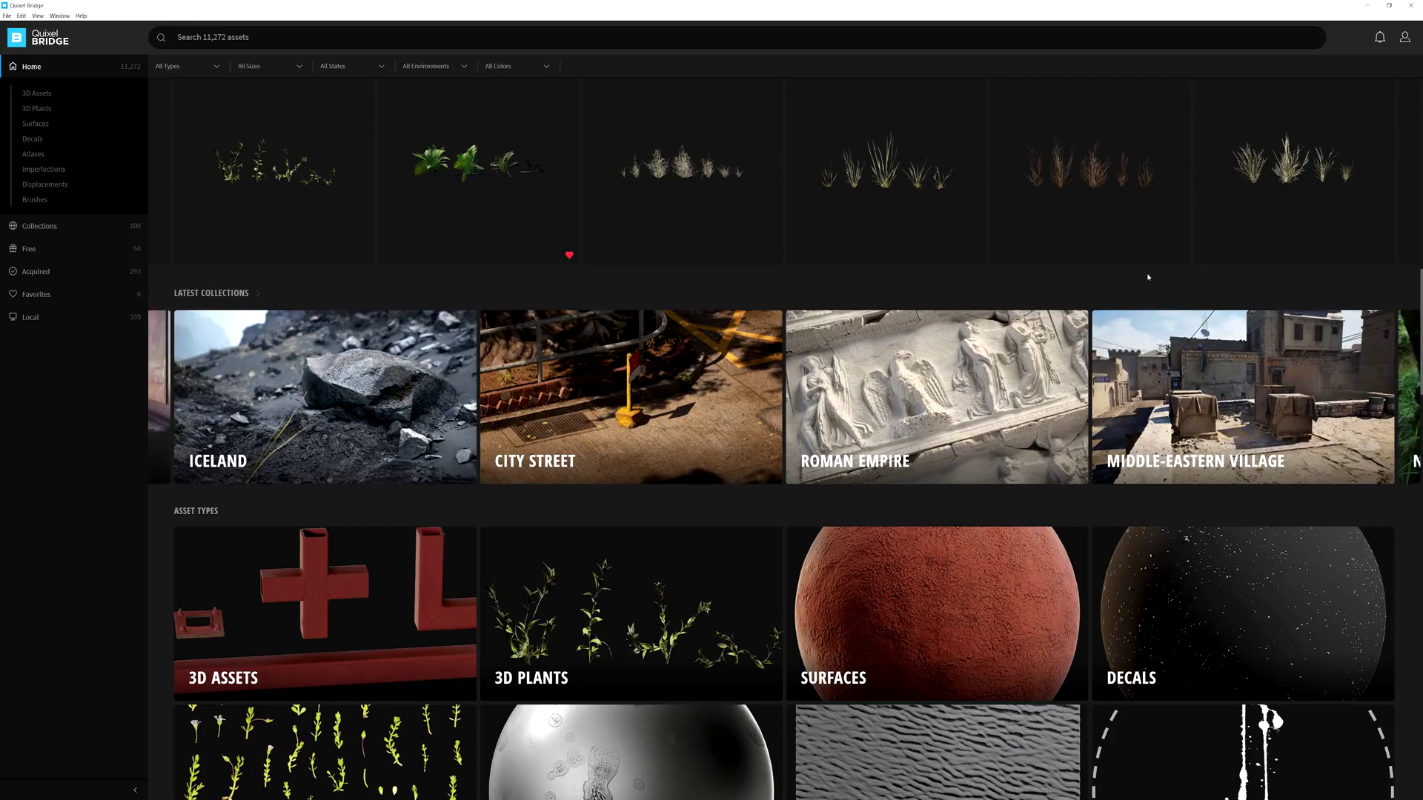
{"action": "scroll", "coordinate": [1156, 274], "scroll_direction": "up", "scroll_amount": 6}
{"action": "scroll", "coordinate": [1172, 264], "scroll_direction": "up", "scroll_amount": 8}
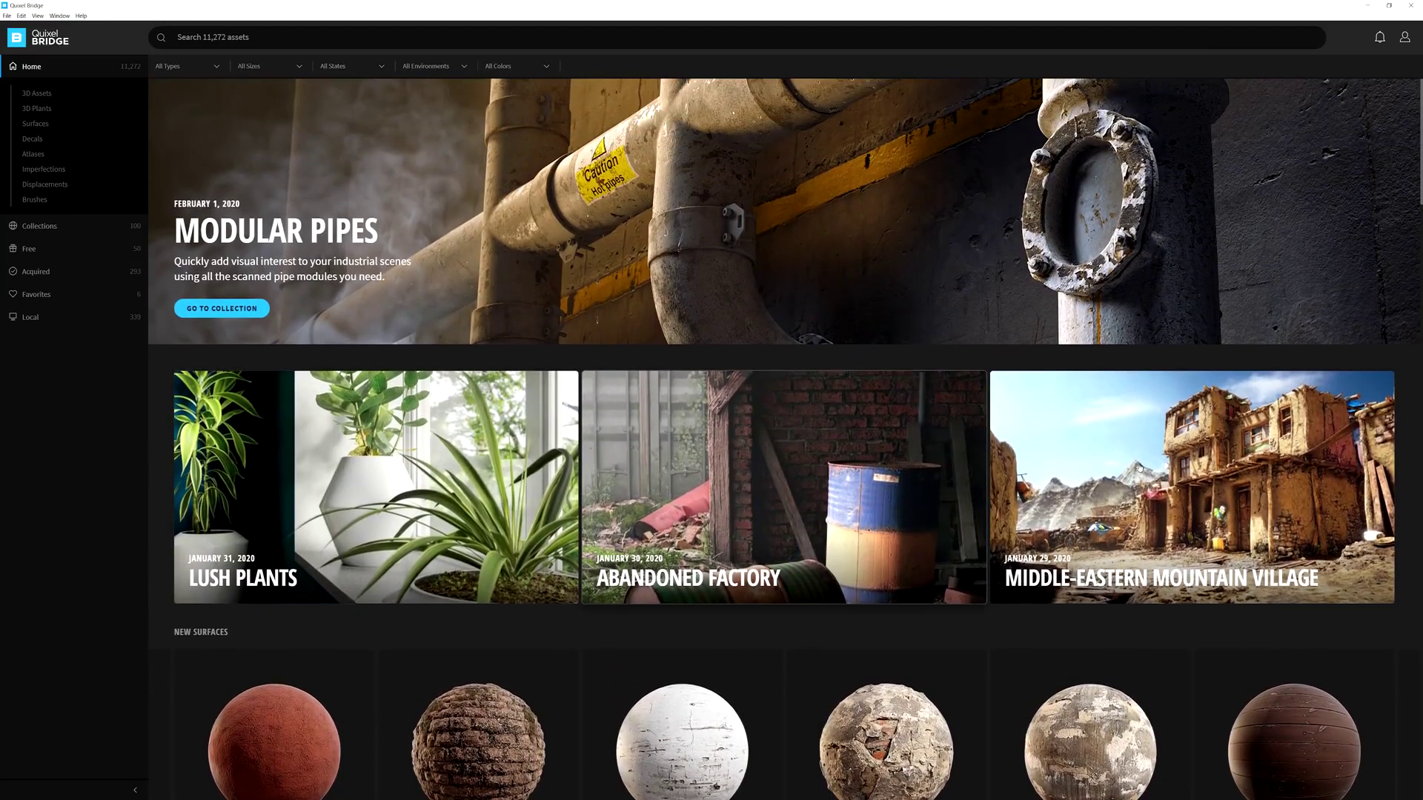
{"action": "left_click", "coordinate": [812, 443]}
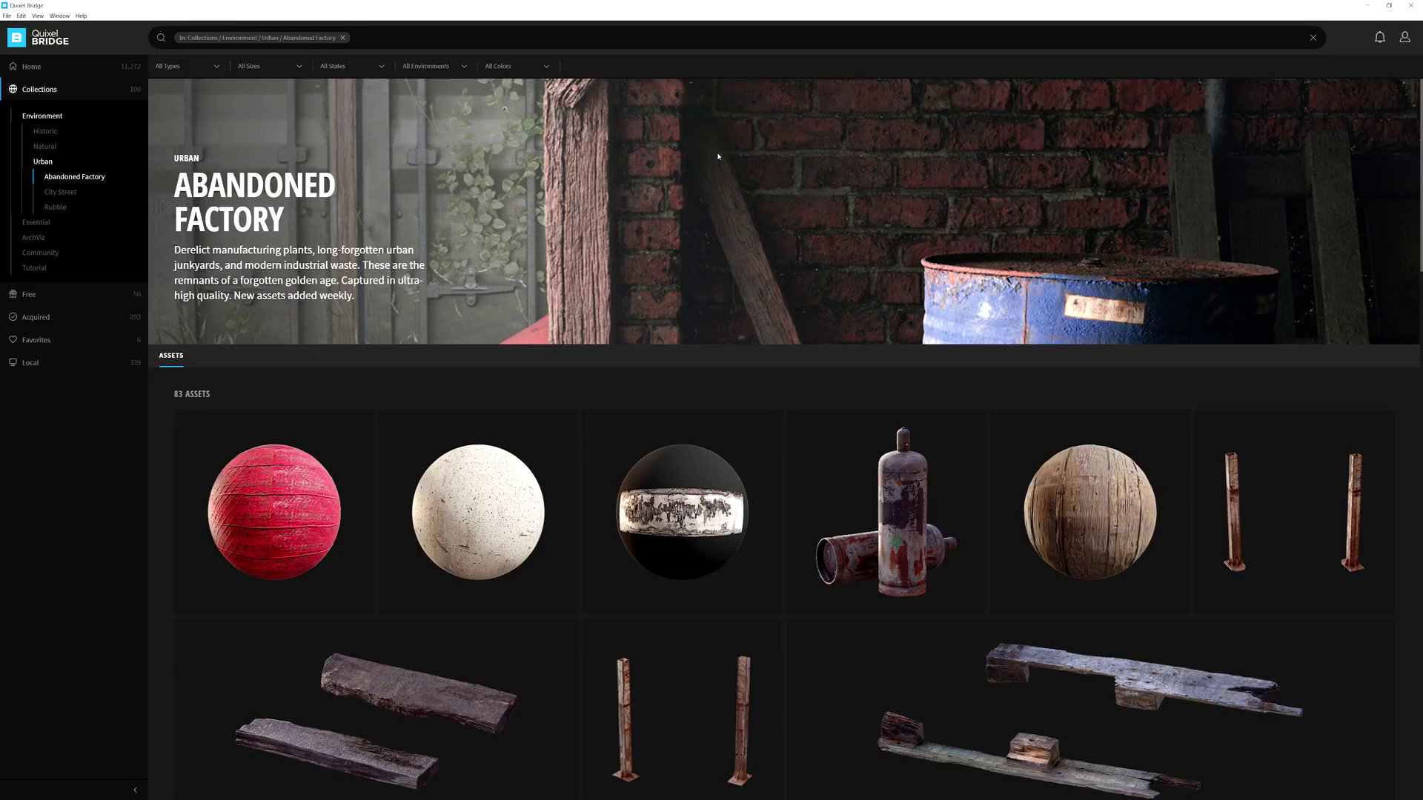
{"action": "scroll", "coordinate": [726, 192], "scroll_direction": "down", "scroll_amount": 2}
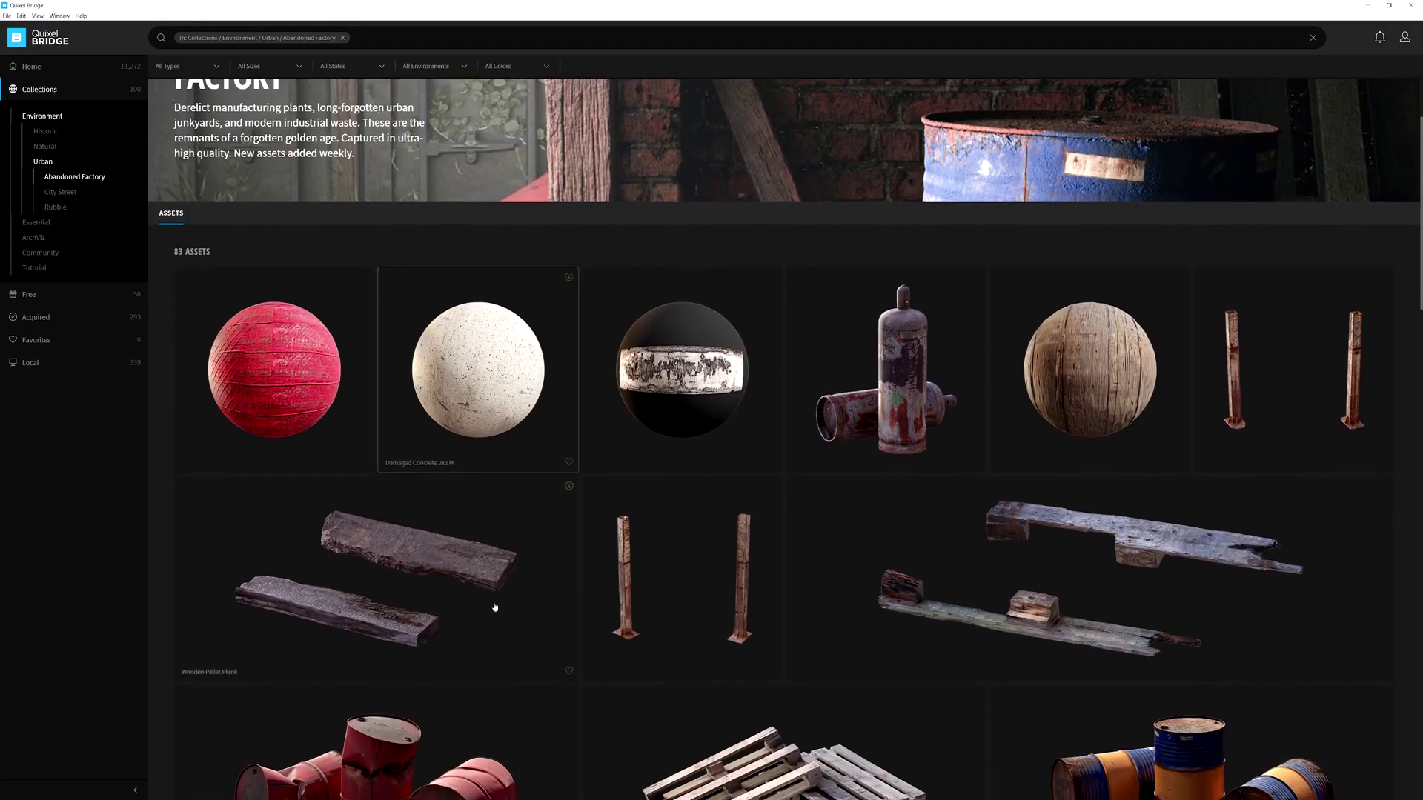
{"action": "scroll", "coordinate": [1022, 386], "scroll_direction": "down", "scroll_amount": 3}
{"action": "scroll", "coordinate": [667, 572], "scroll_direction": "down", "scroll_amount": 3}
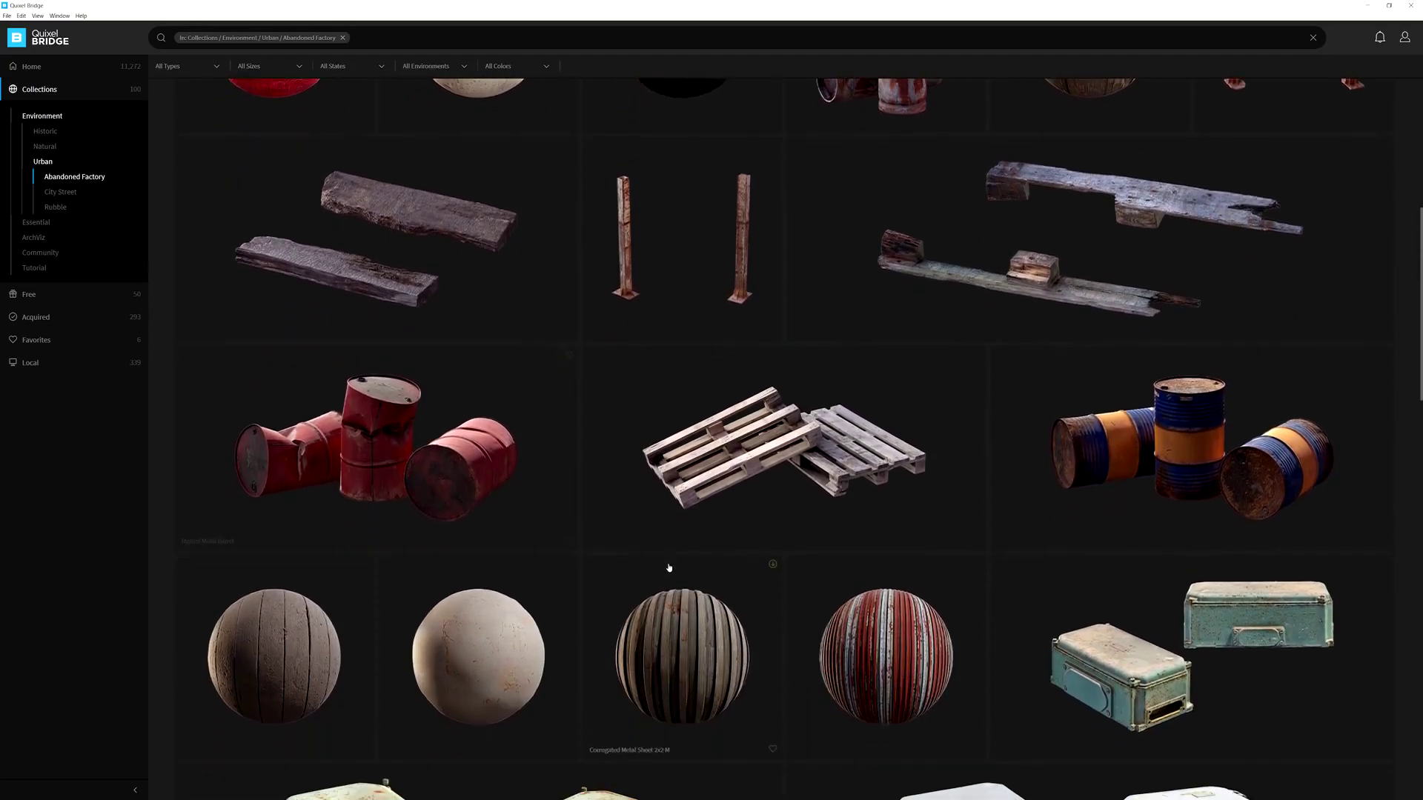
{"action": "scroll", "coordinate": [1046, 597], "scroll_direction": "down", "scroll_amount": 5}
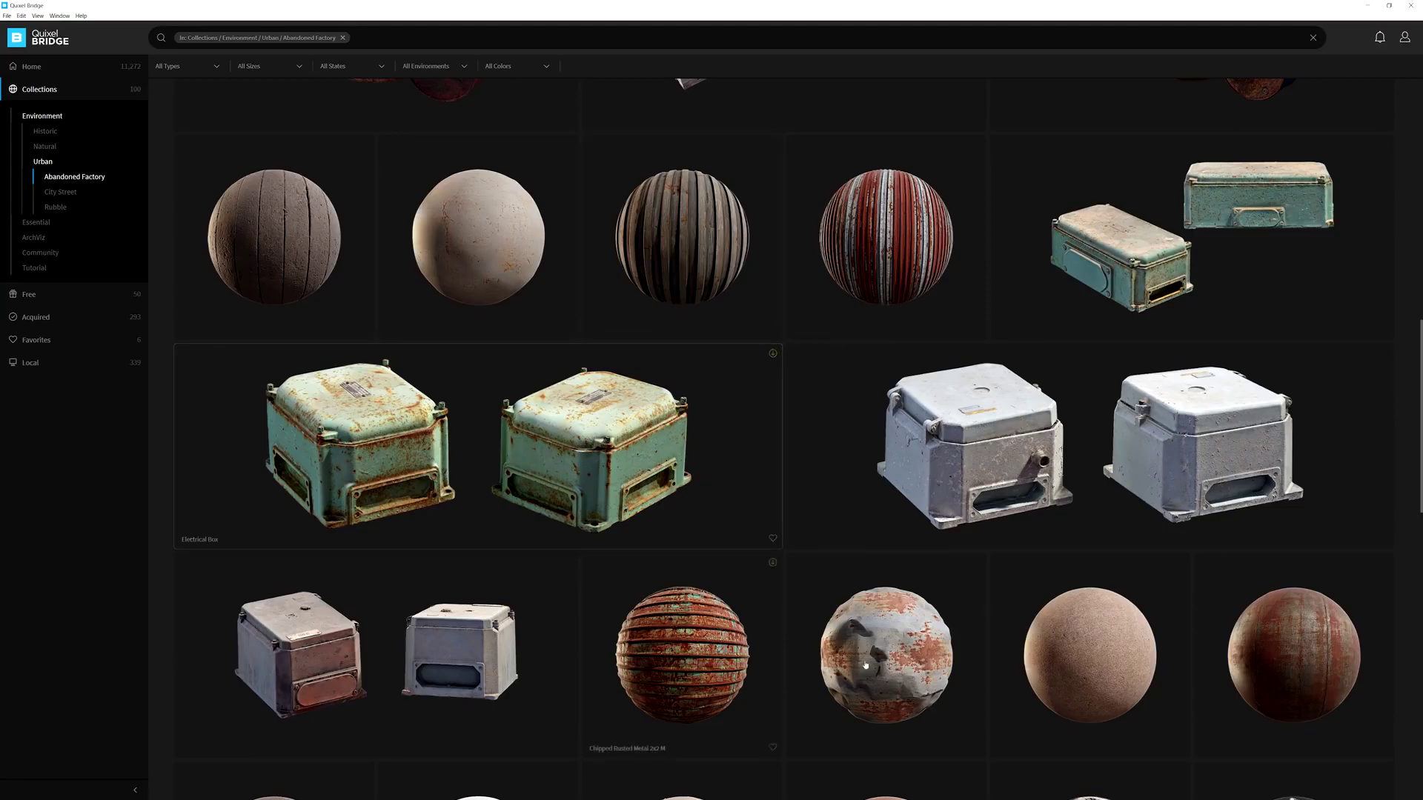
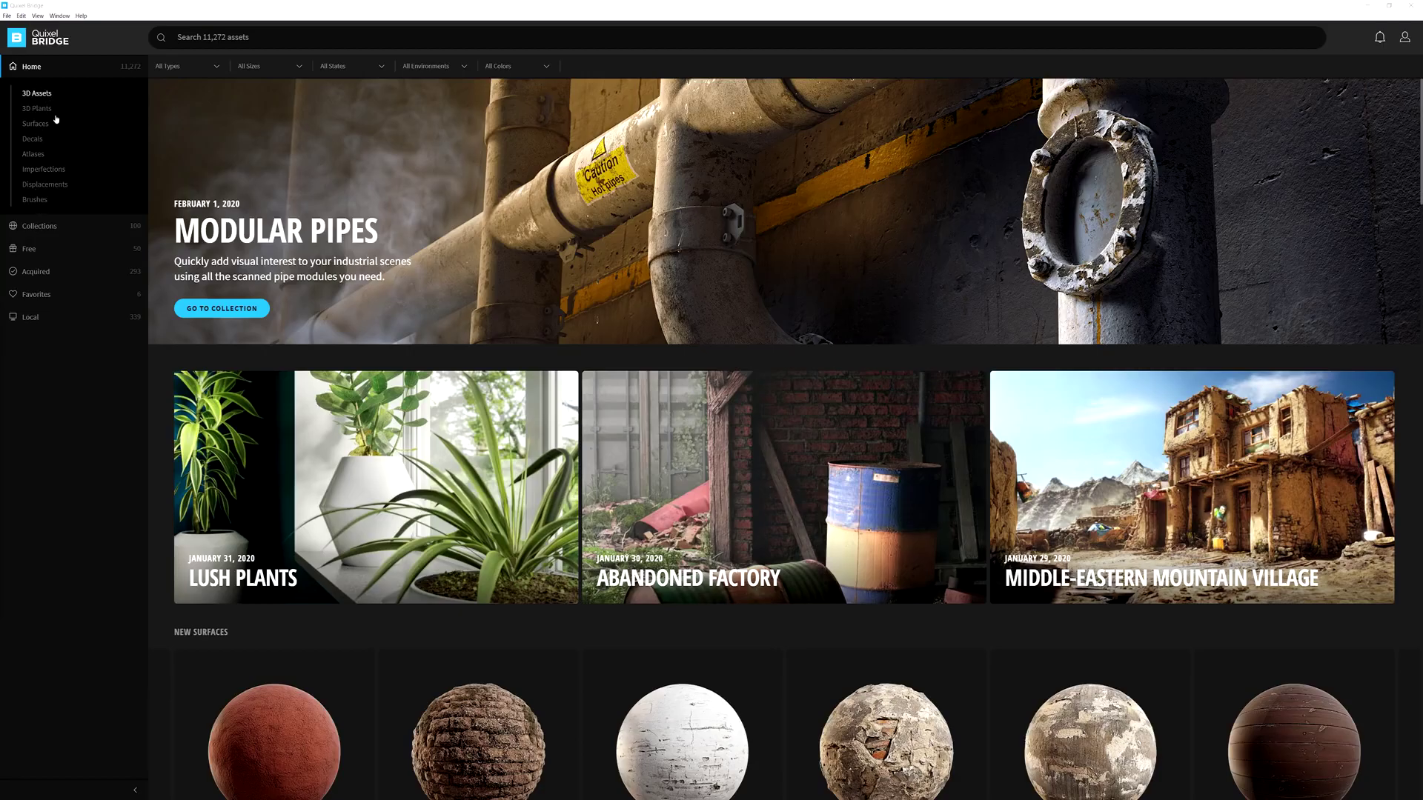
- Review the asset types on the home page, open Surfaces, and open its Bark category
{"action": "scroll", "coordinate": [608, 363], "scroll_direction": "down", "scroll_amount": 9}
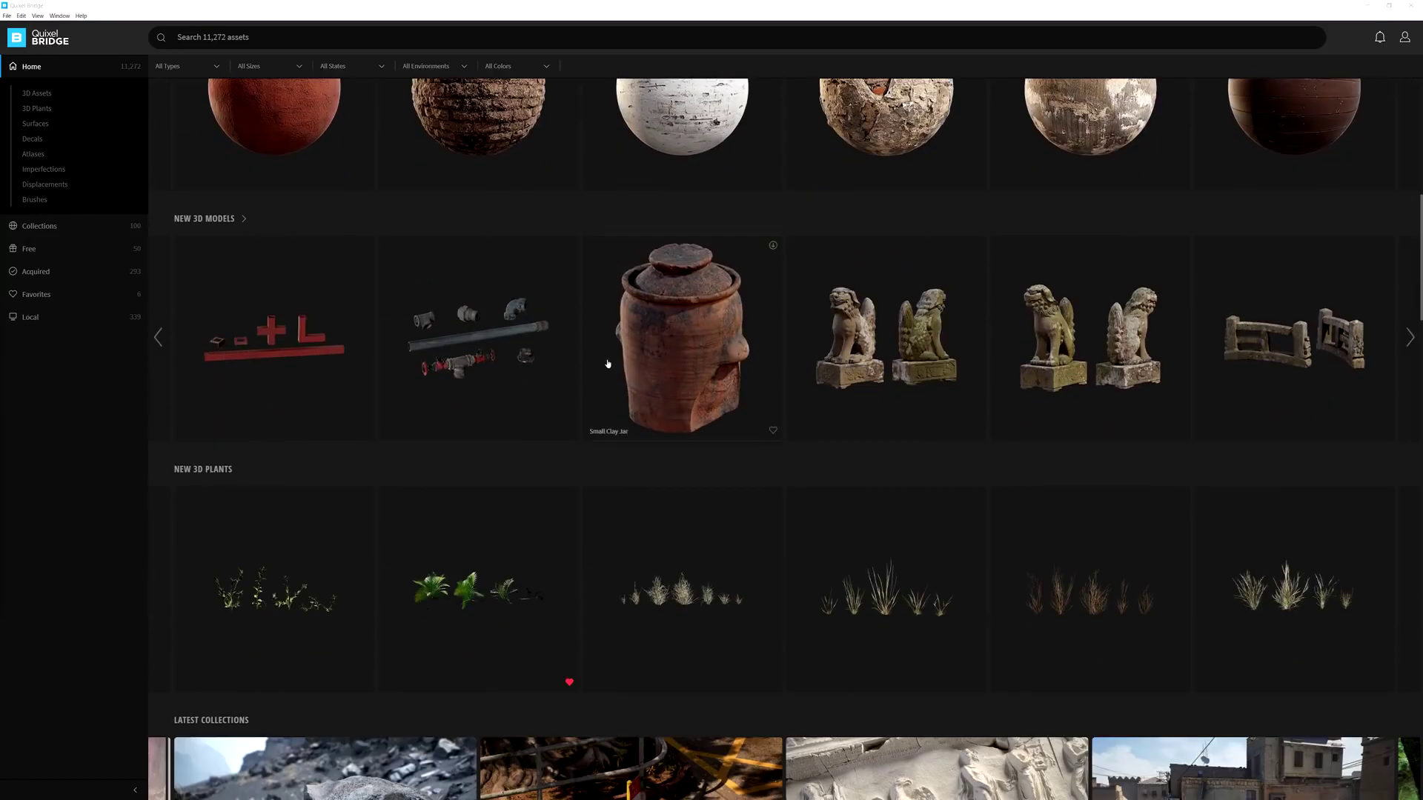
{"action": "scroll", "coordinate": [608, 363], "scroll_direction": "down", "scroll_amount": 11}
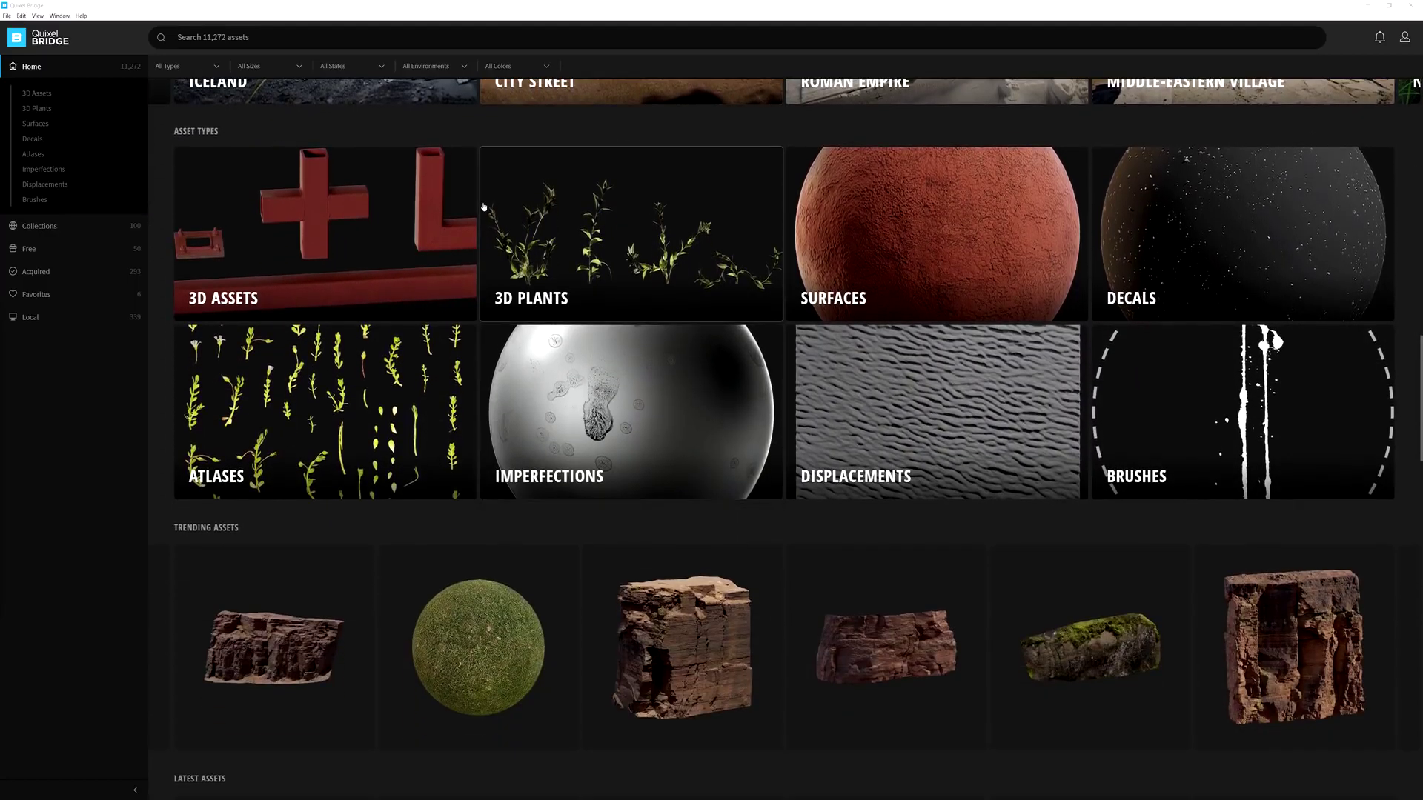
{"action": "scroll", "coordinate": [484, 202], "scroll_direction": "up", "scroll_amount": 1}
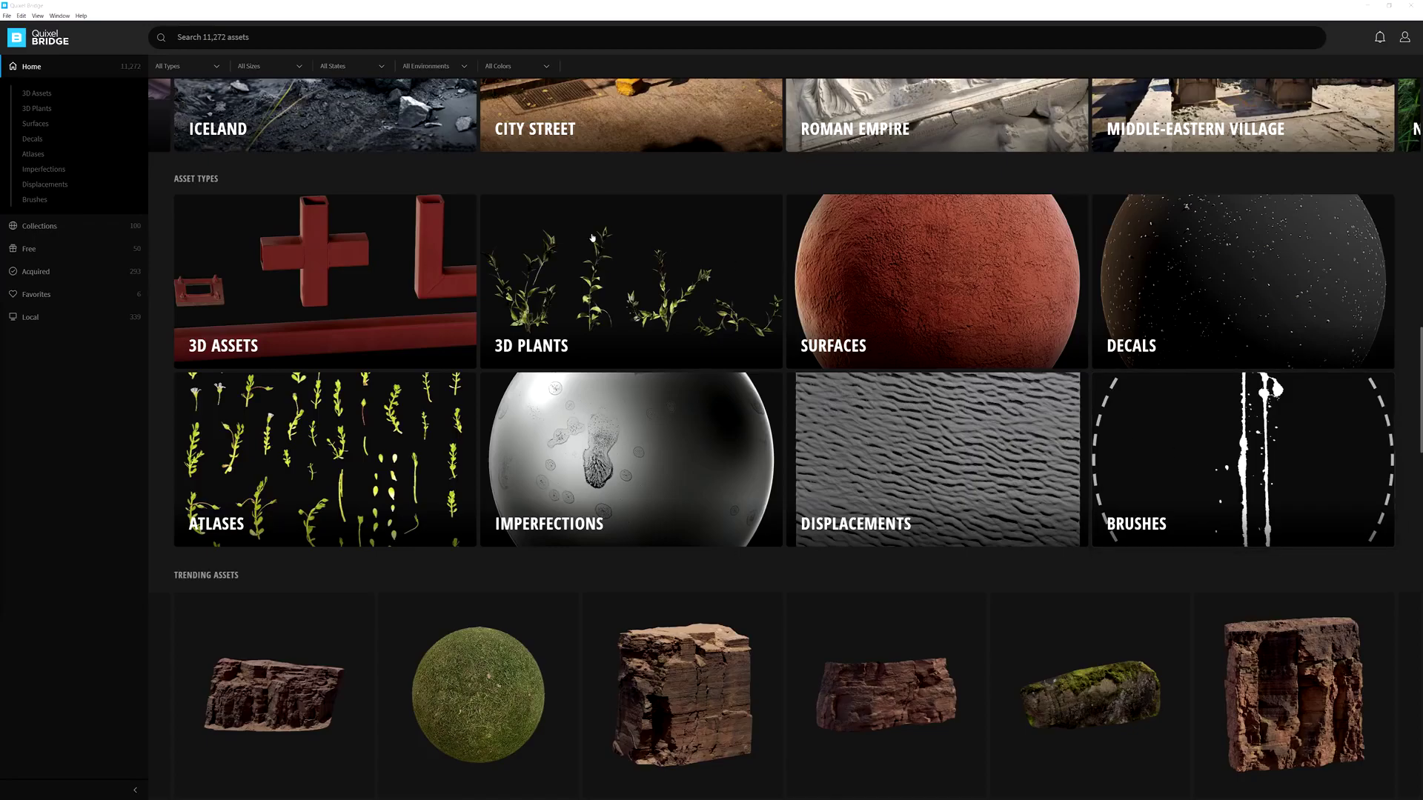
{"action": "left_click", "coordinate": [36, 125]}
{"action": "left_click", "coordinate": [38, 124]}
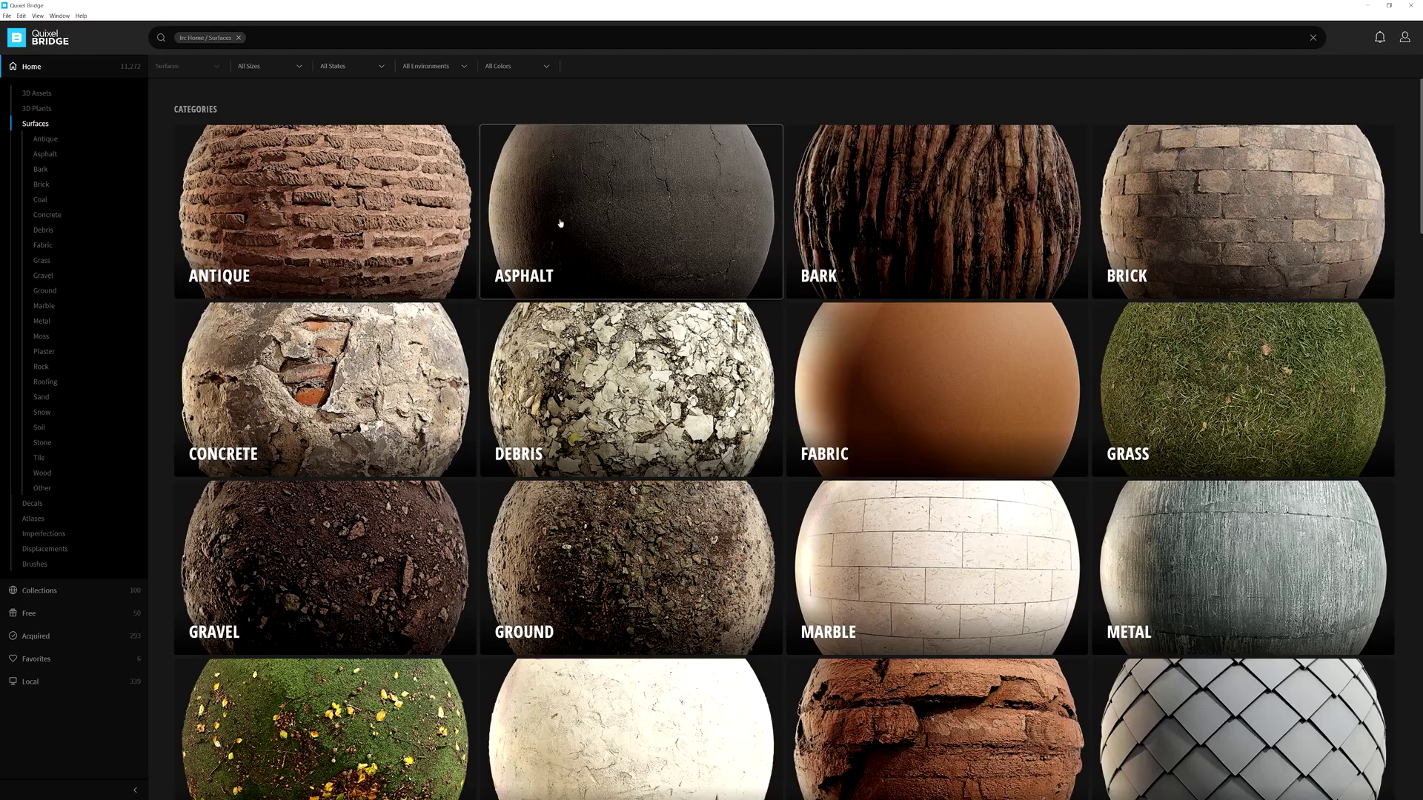
{"action": "left_click", "coordinate": [939, 220]}
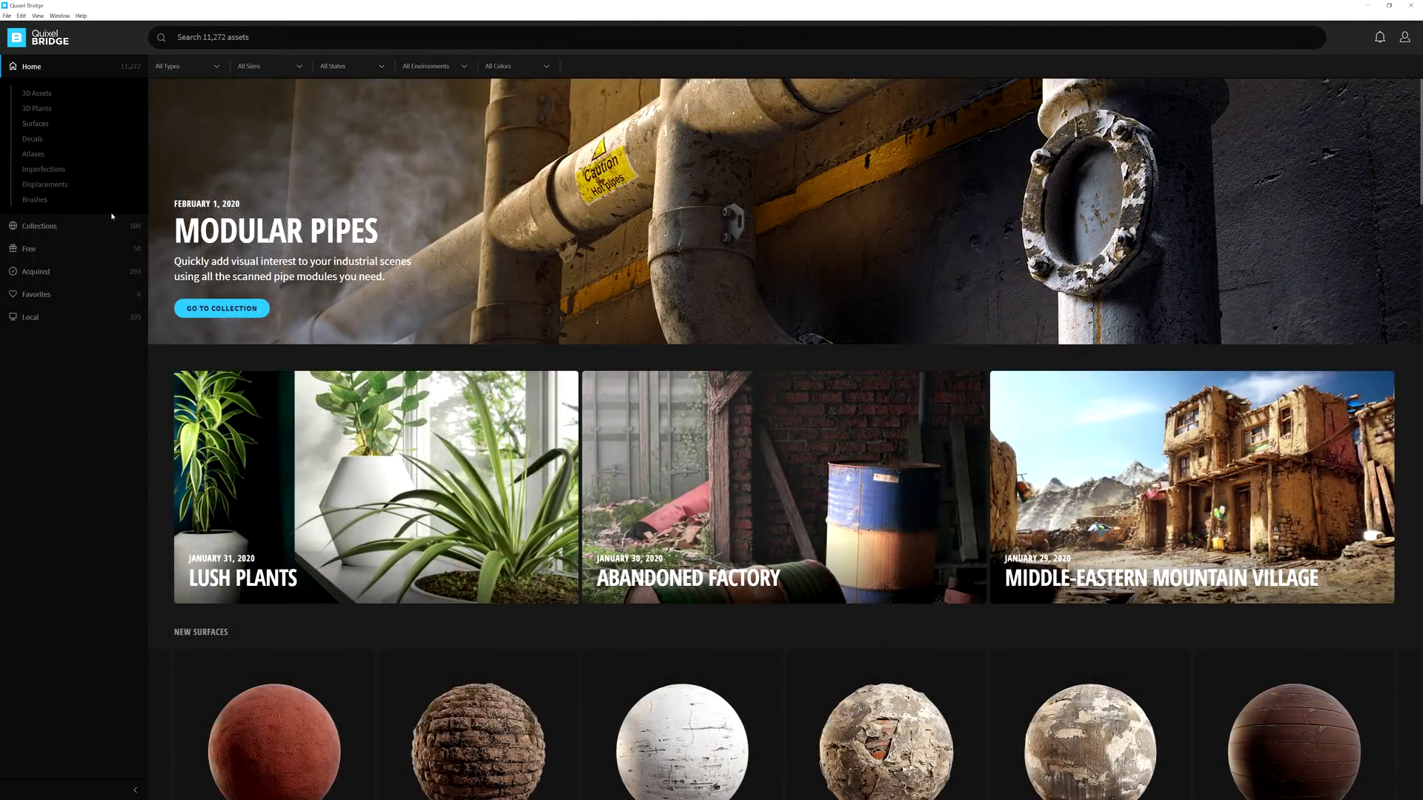
- Look through the Environment, Essential, Archviz, Community and Tutorial groups in Collections, and open the Asphalt collection under Essential
{"action": "left_click", "coordinate": [52, 226]}
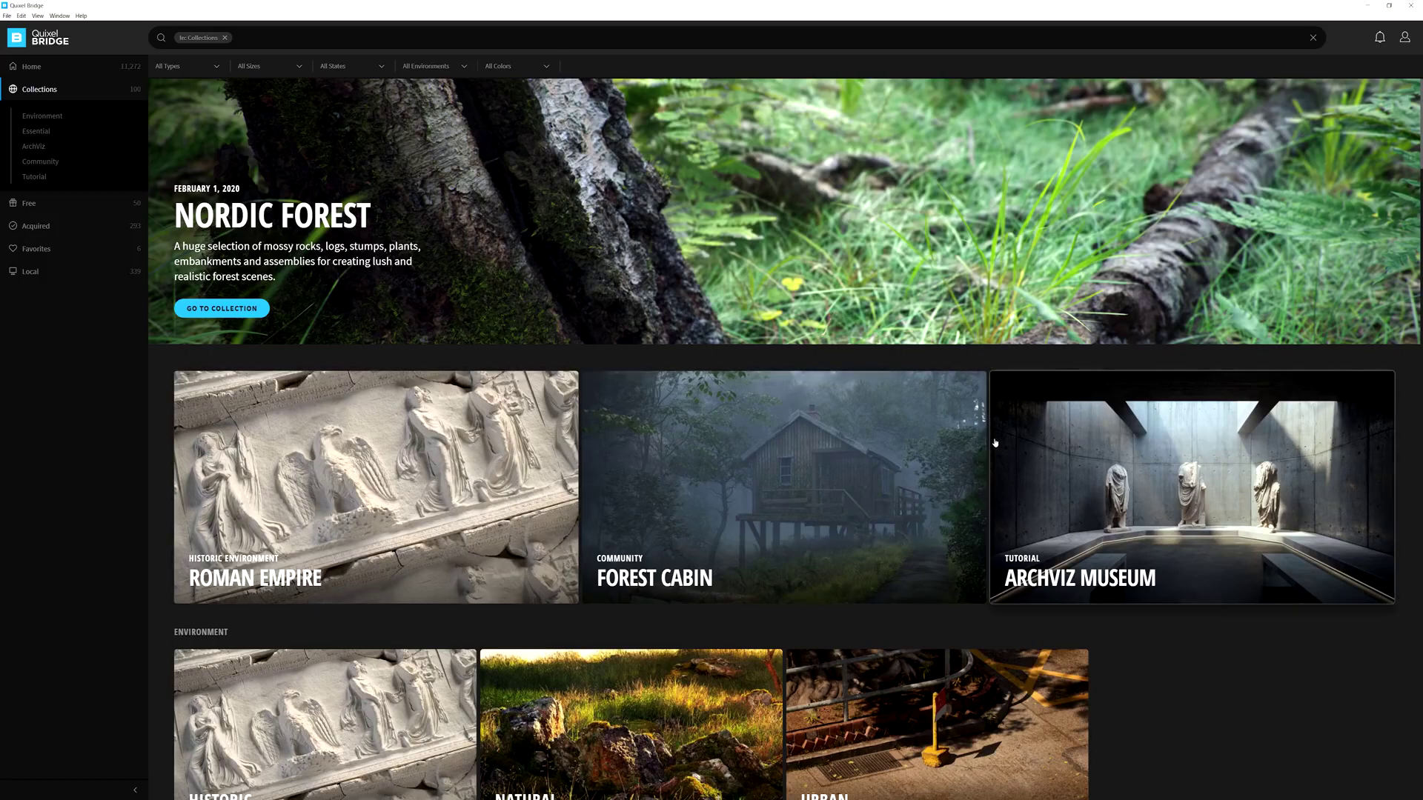
{"action": "scroll", "coordinate": [986, 467], "scroll_direction": "down", "scroll_amount": 5}
{"action": "scroll", "coordinate": [876, 315], "scroll_direction": "down", "scroll_amount": 2}
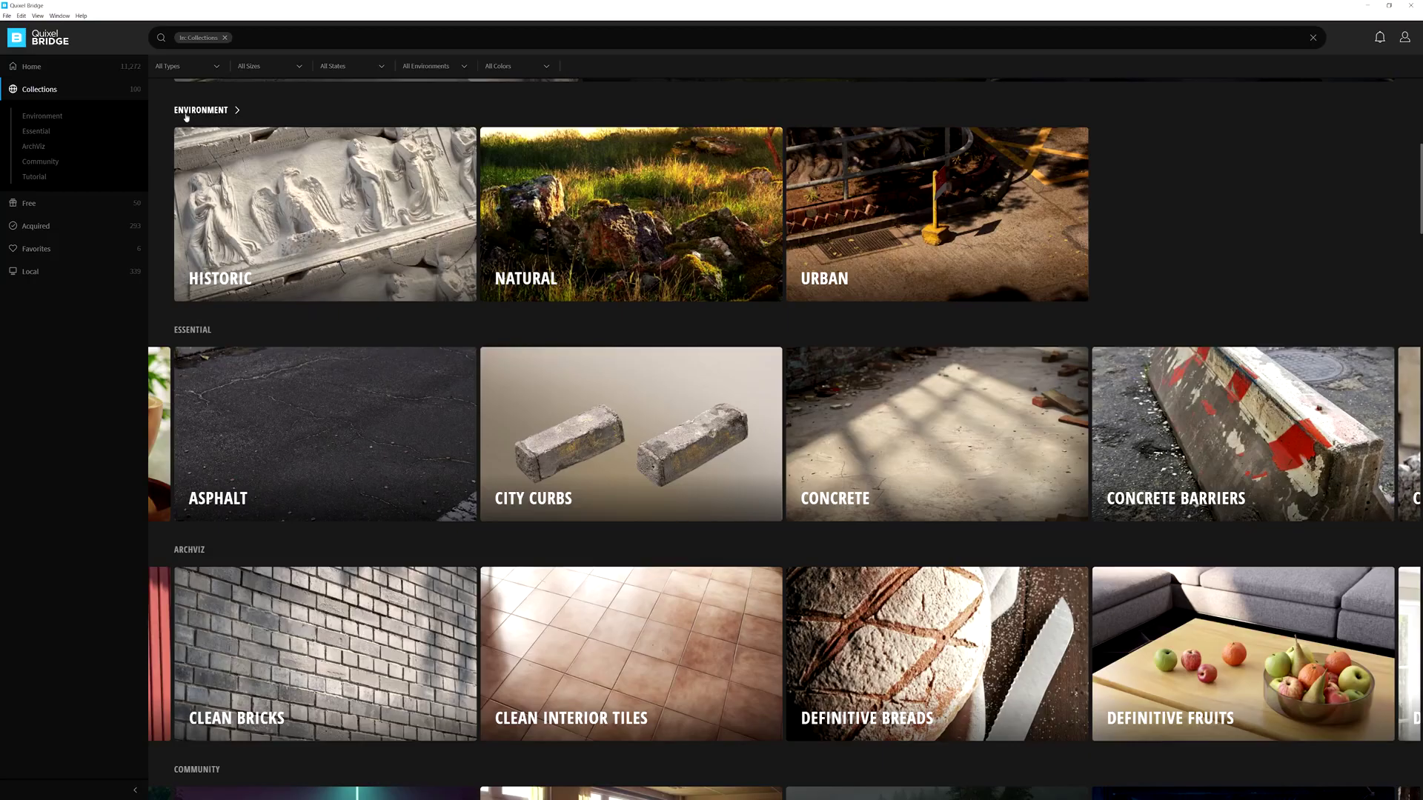
{"action": "scroll", "coordinate": [469, 463], "scroll_direction": "down", "scroll_amount": 5}
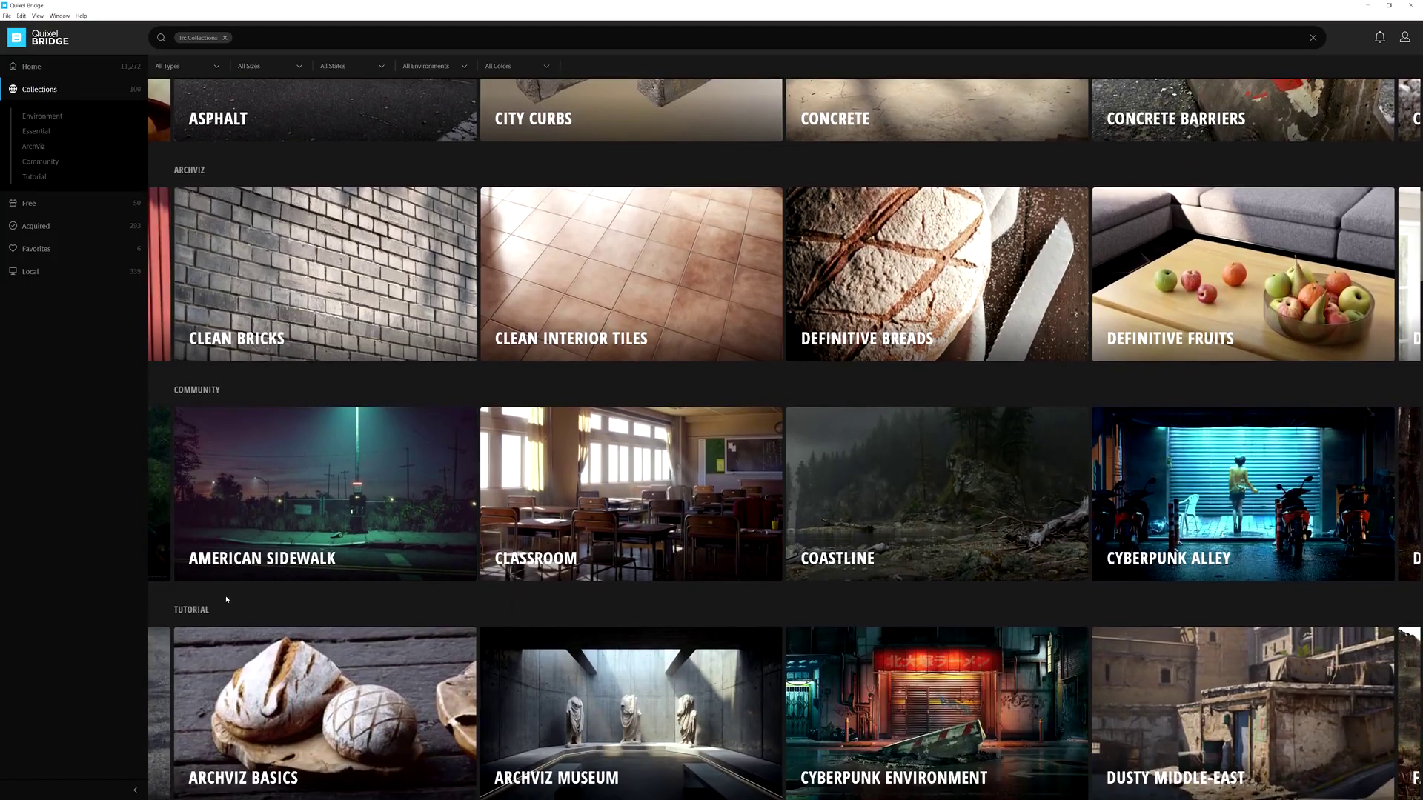
{"action": "scroll", "coordinate": [223, 593], "scroll_direction": "up", "scroll_amount": 6}
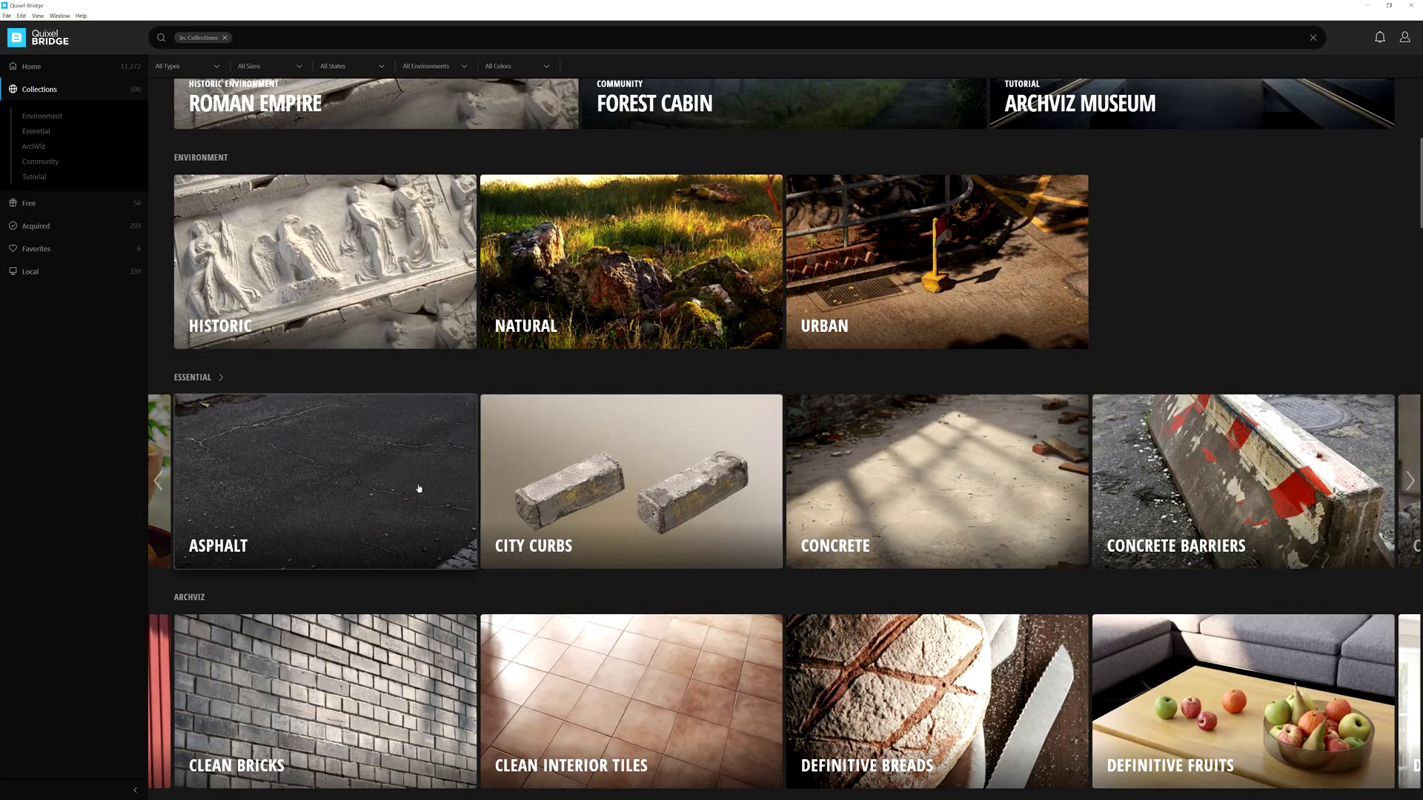
{"action": "left_click", "coordinate": [266, 443]}
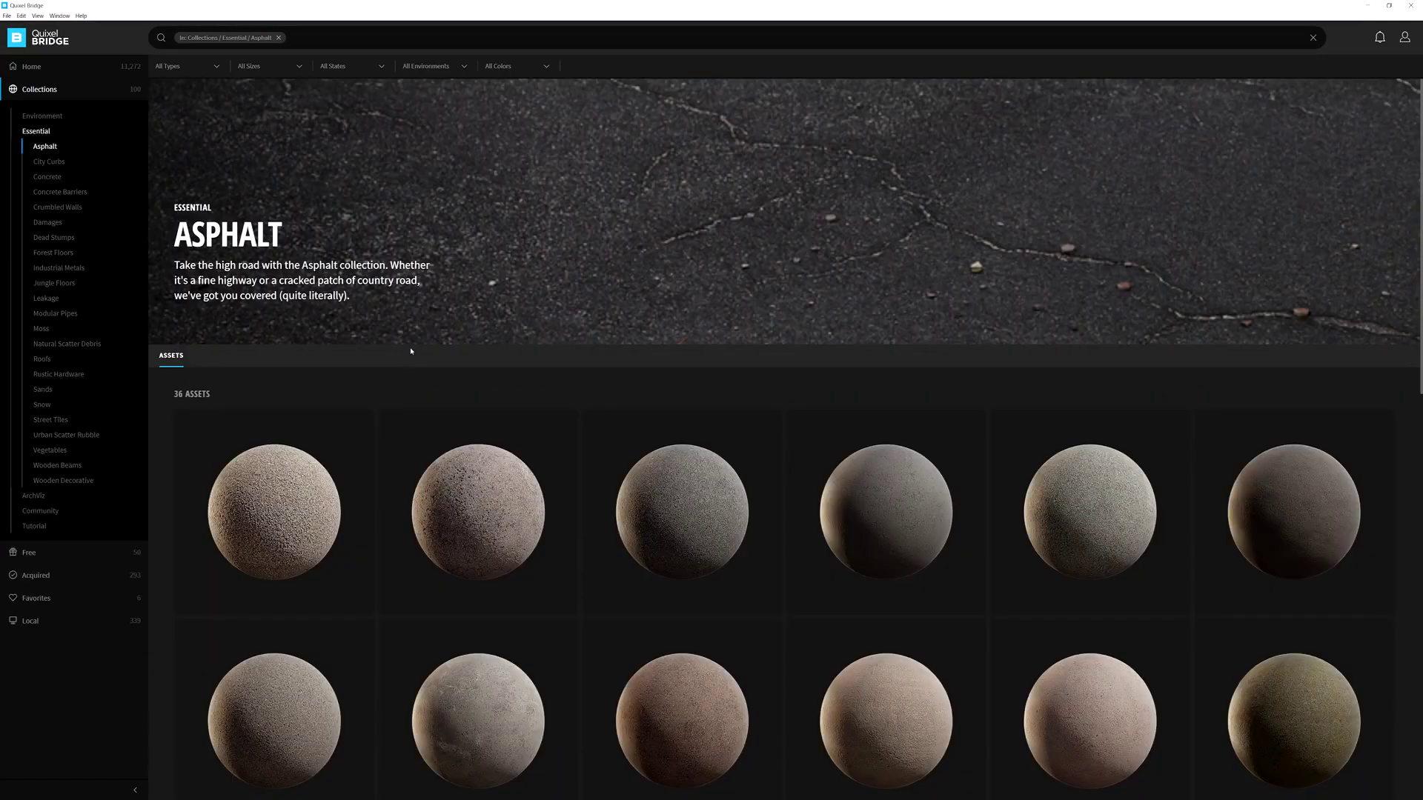
- Look through the assets in the Asphalt collection and return to the Collections overview
{"action": "scroll", "coordinate": [452, 447], "scroll_direction": "down", "scroll_amount": 1}
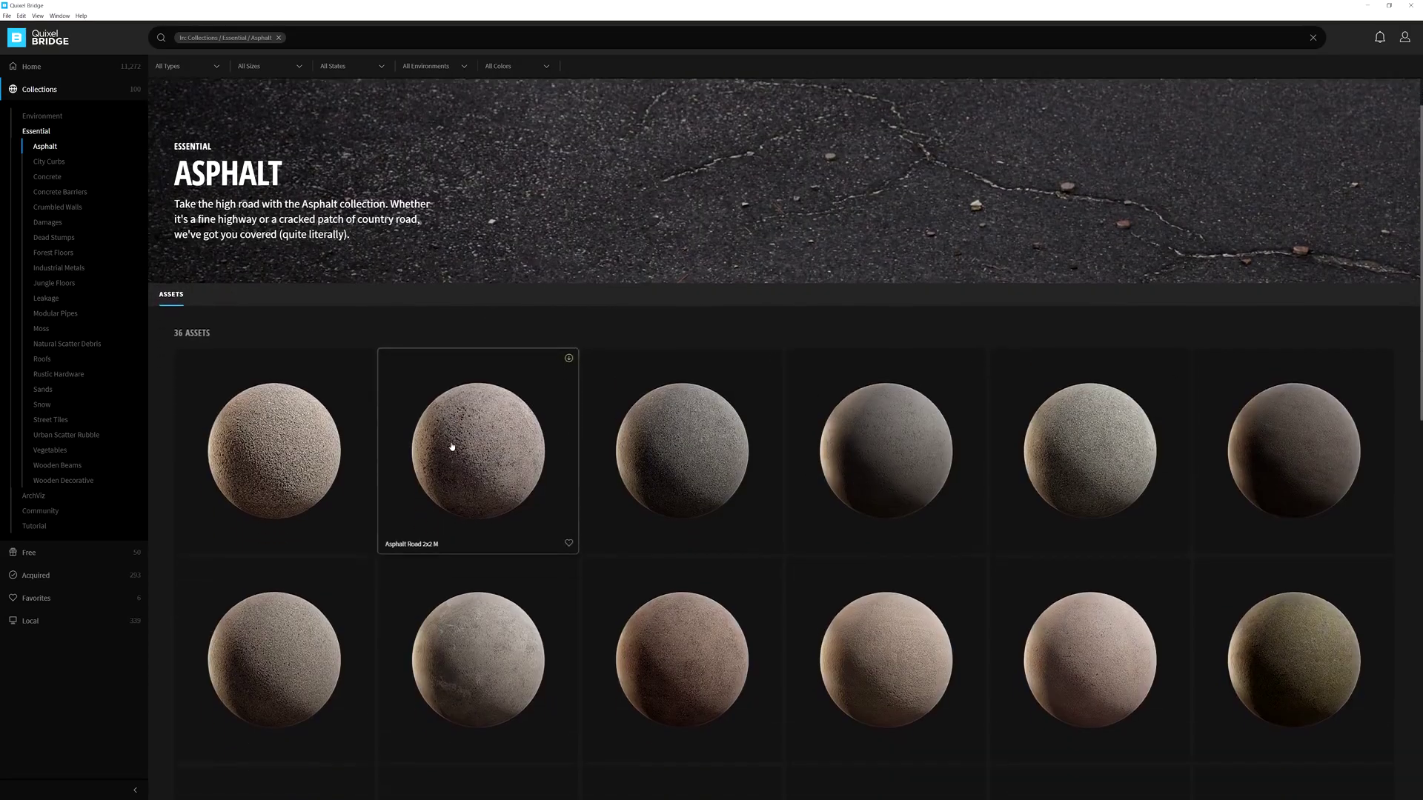
{"action": "scroll", "coordinate": [452, 447], "scroll_direction": "down", "scroll_amount": 5}
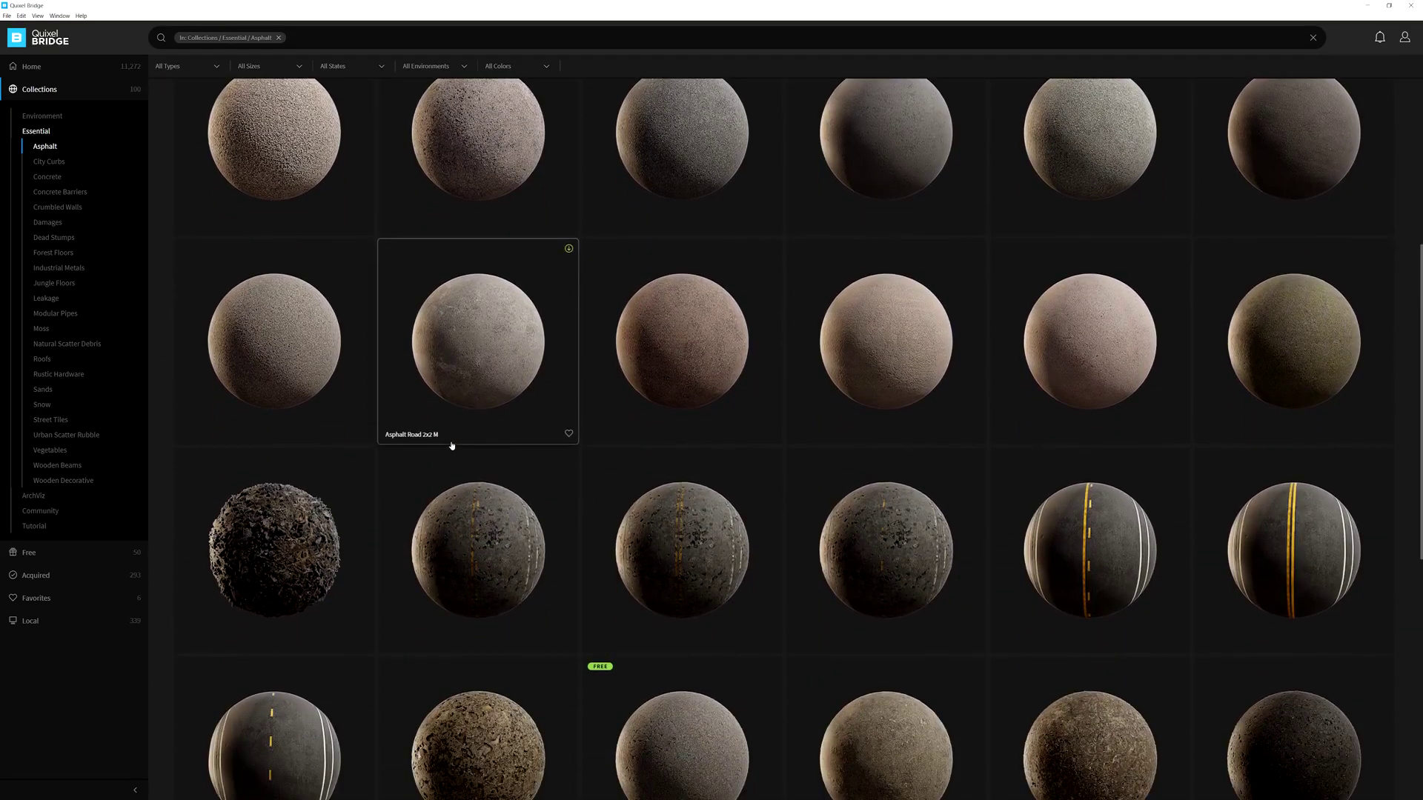
{"action": "key", "text": "alt+Left"}
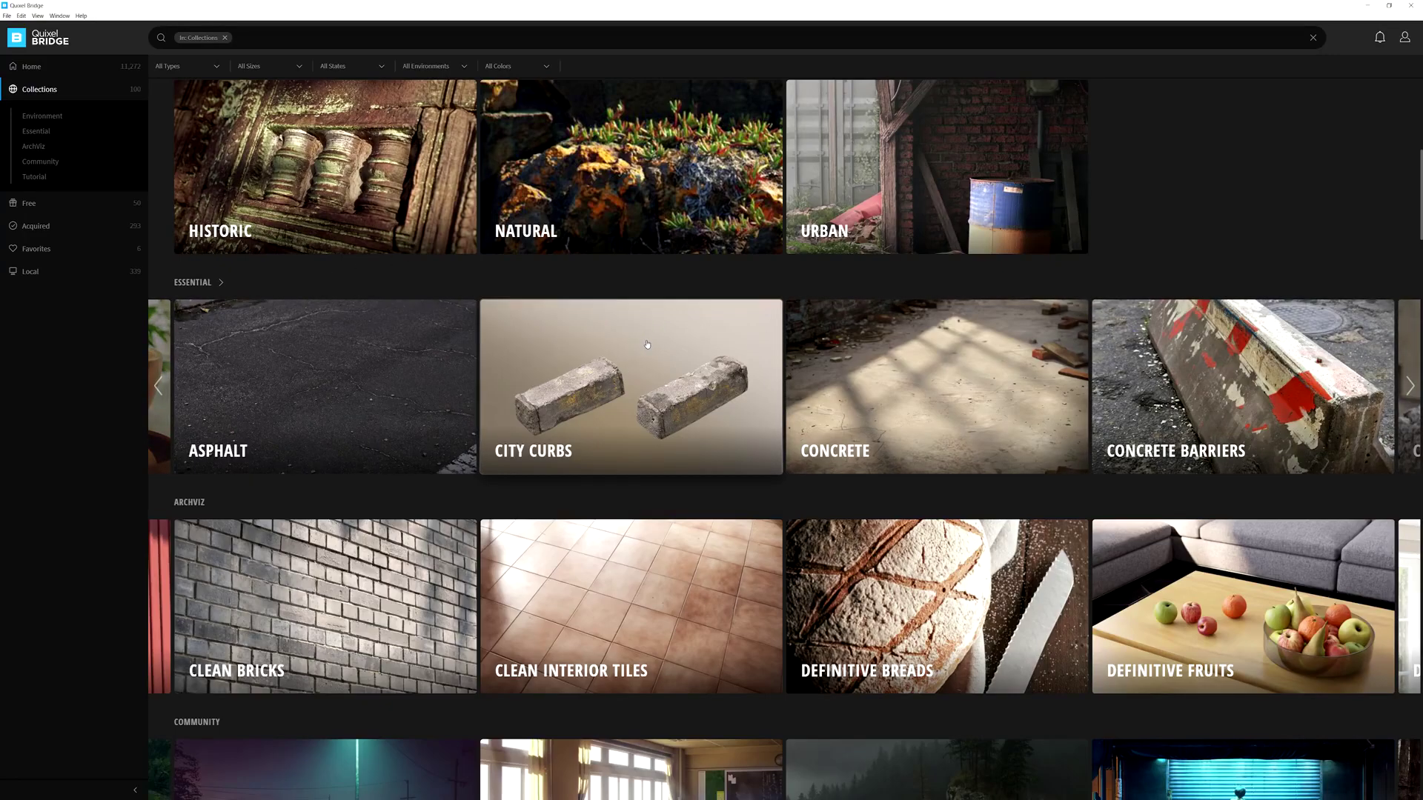
- Look through more of the Essential collections, open the full Essential group, and return to the Collections overview
{"action": "left_click", "coordinate": [1410, 385]}
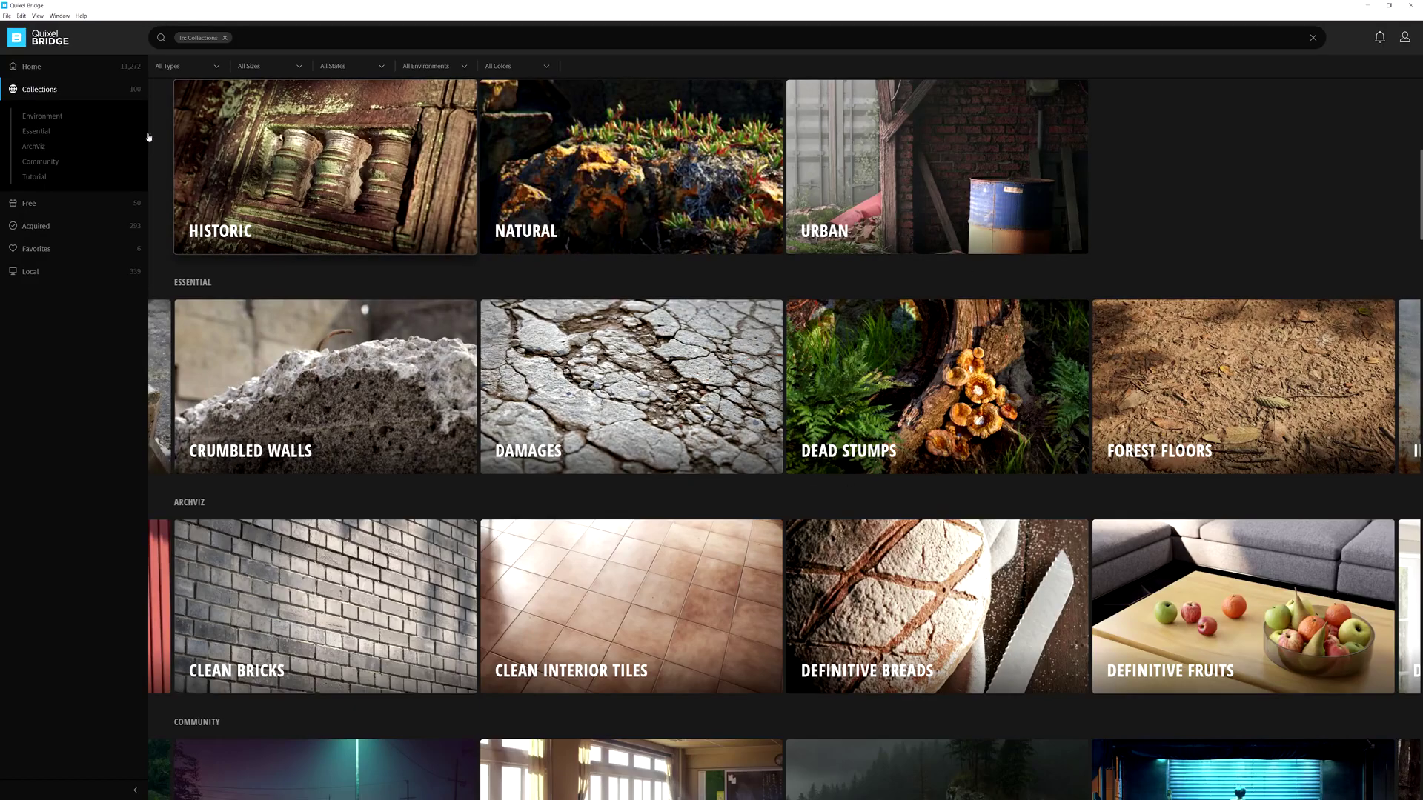
{"action": "left_click", "coordinate": [44, 138]}
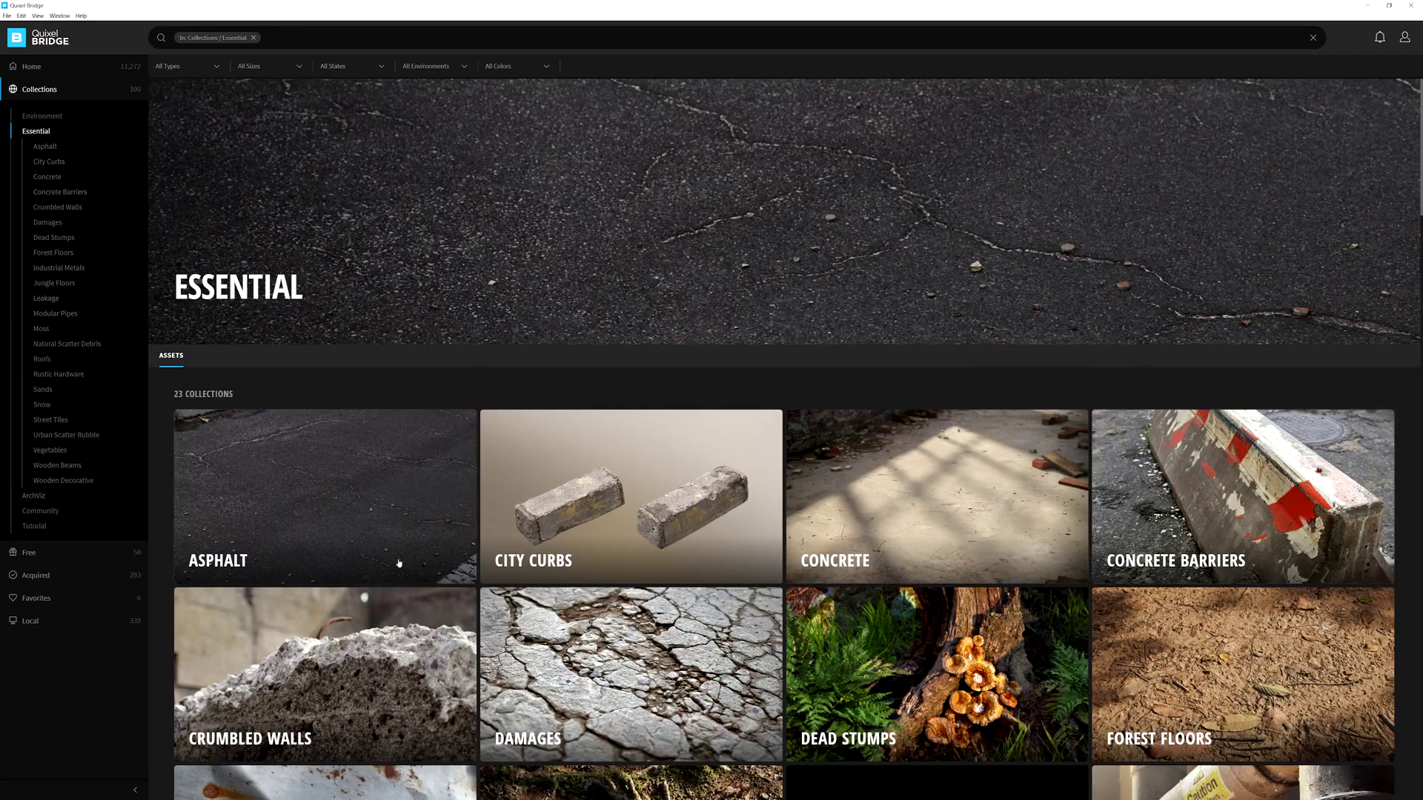
{"action": "key", "text": "alt+Left"}
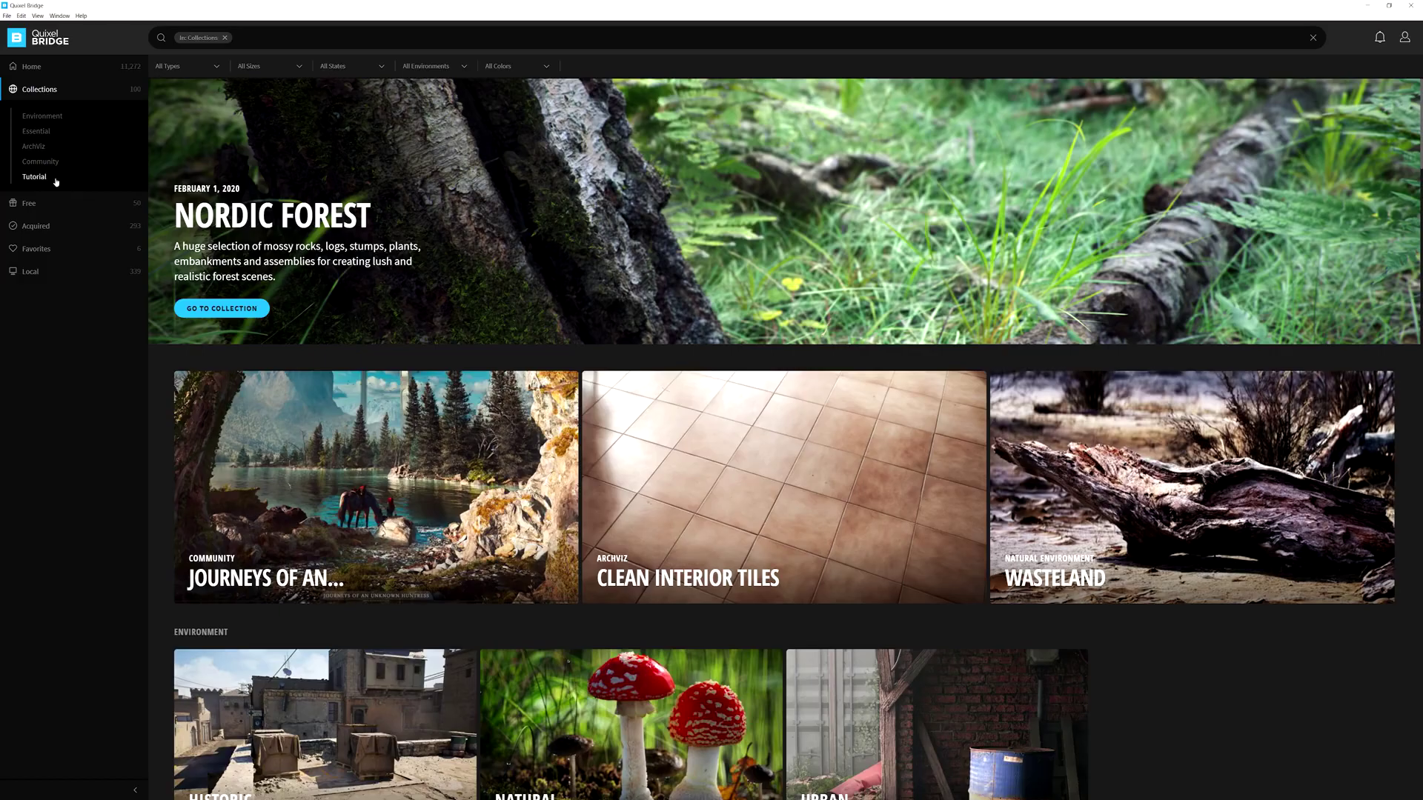
- Look through the Archviz, Community and Tutorial collections, going further along the Tutorial row
{"action": "scroll", "coordinate": [541, 269], "scroll_direction": "down", "scroll_amount": 10}
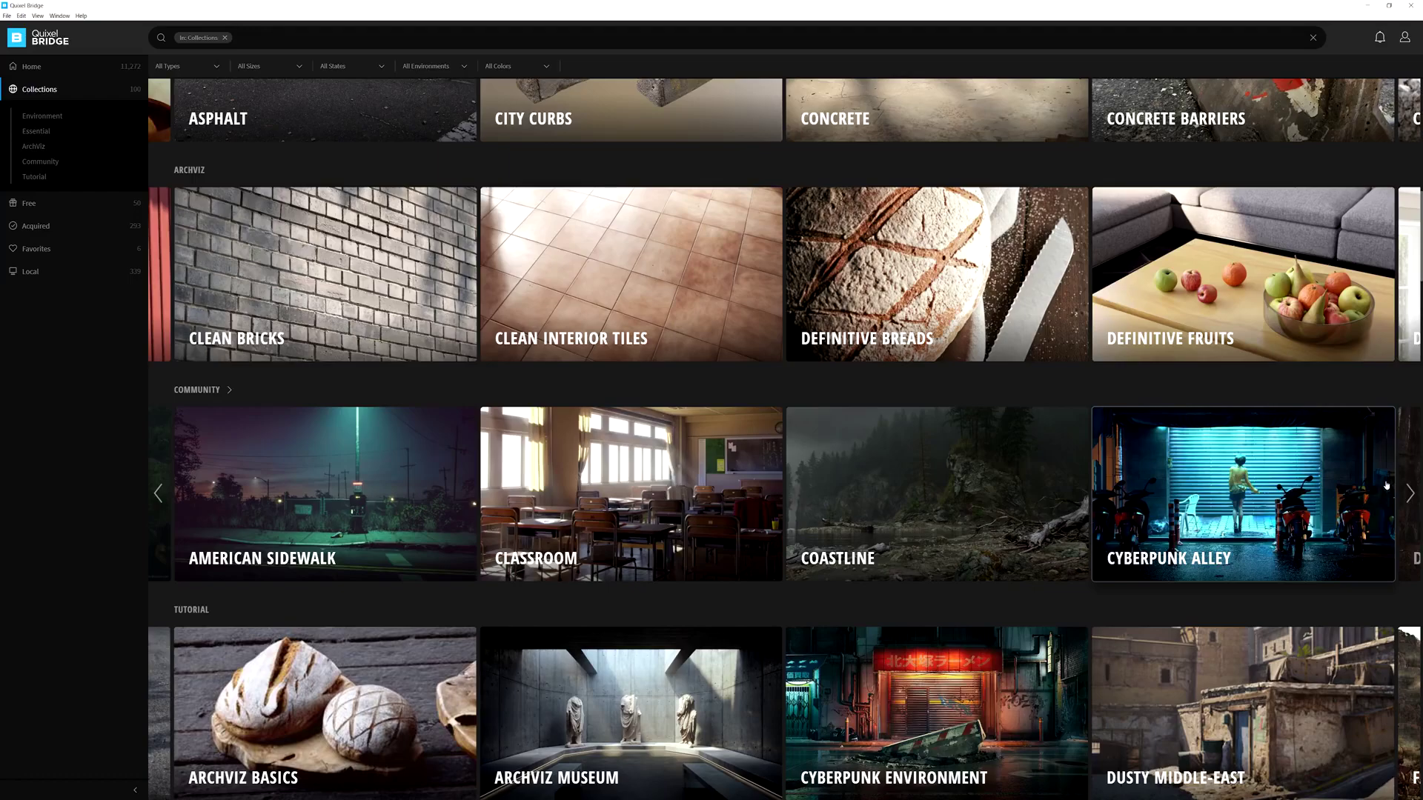
{"action": "scroll", "coordinate": [1387, 485], "scroll_direction": "down", "scroll_amount": 3}
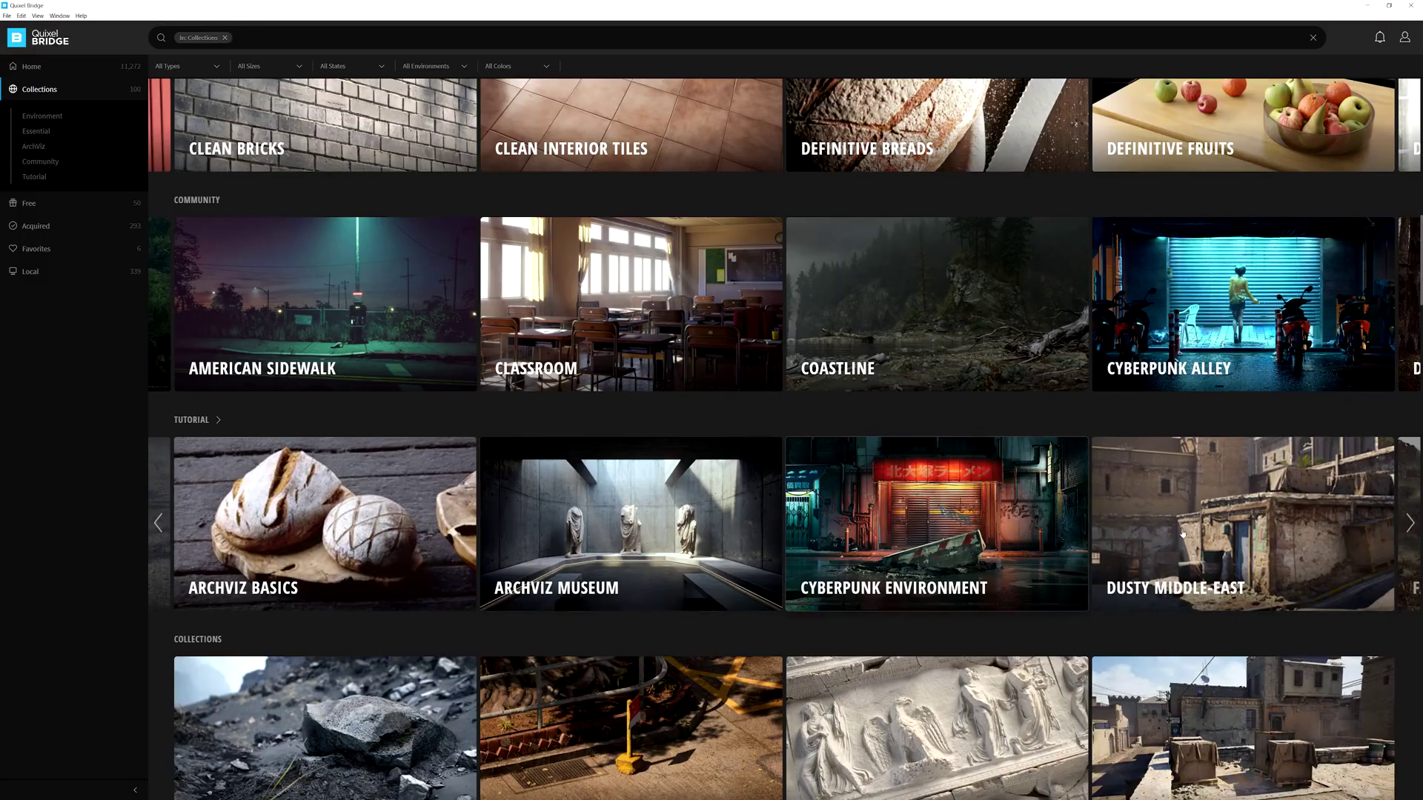
{"action": "left_click", "coordinate": [1410, 522]}
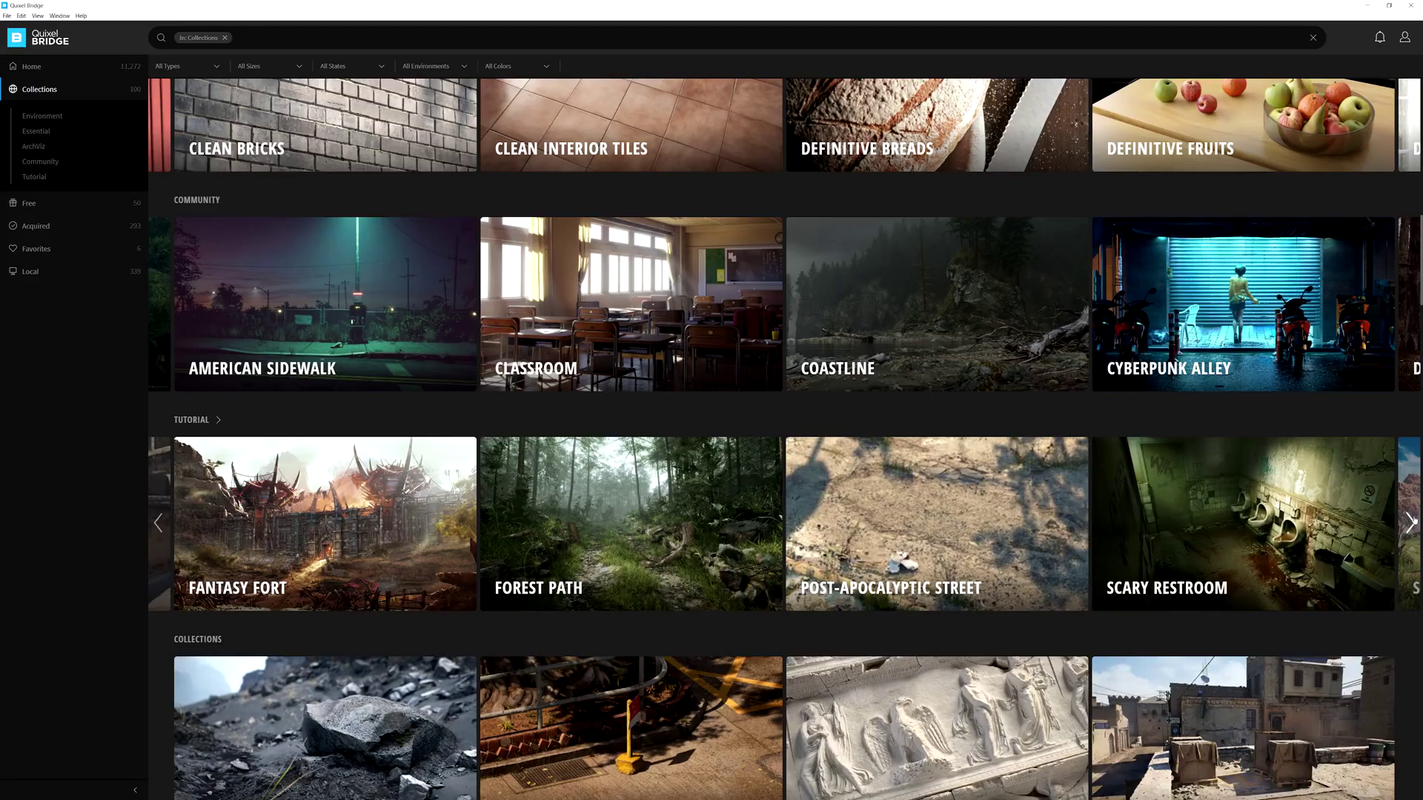
{"action": "left_click", "coordinate": [1410, 523]}
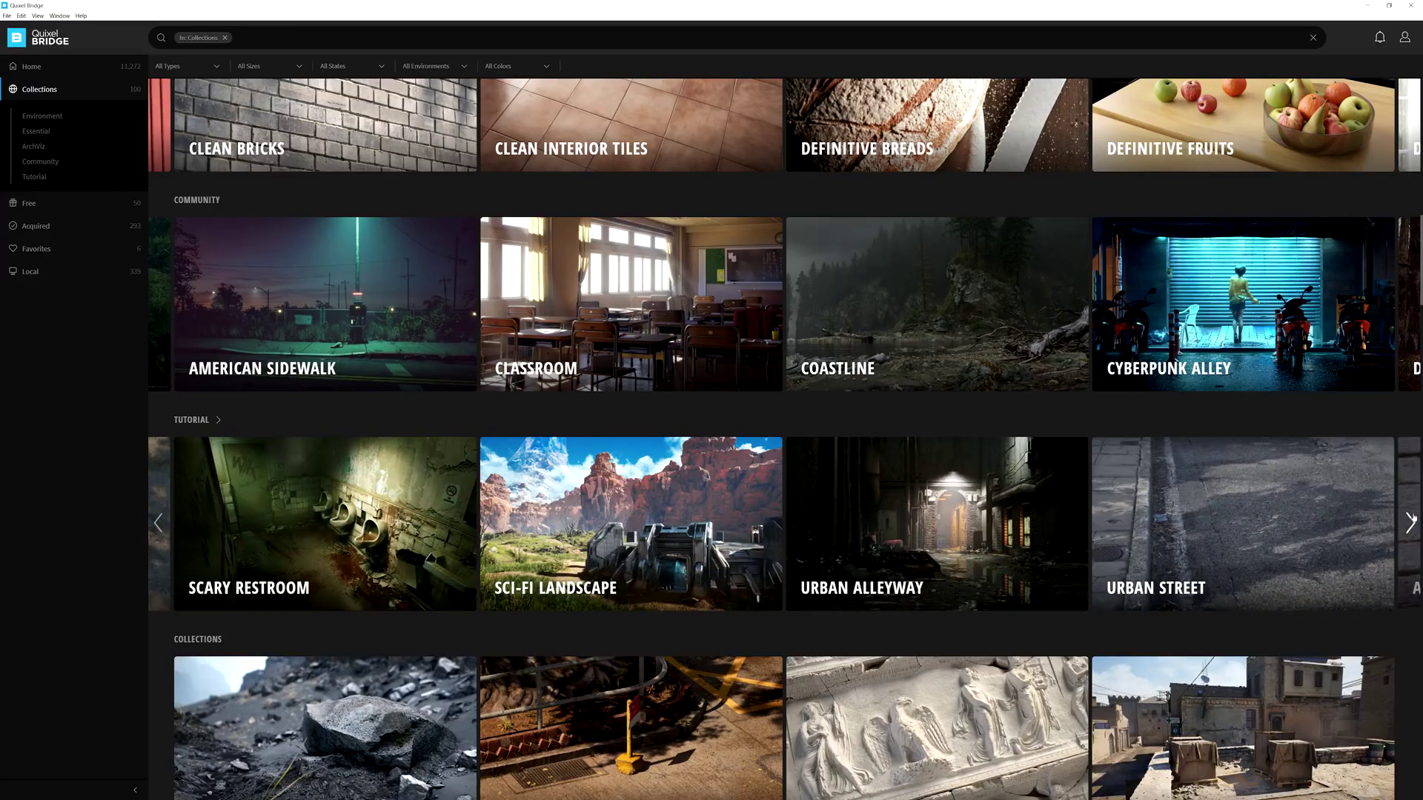
{"action": "scroll", "coordinate": [652, 201], "scroll_direction": "up", "scroll_amount": 10}
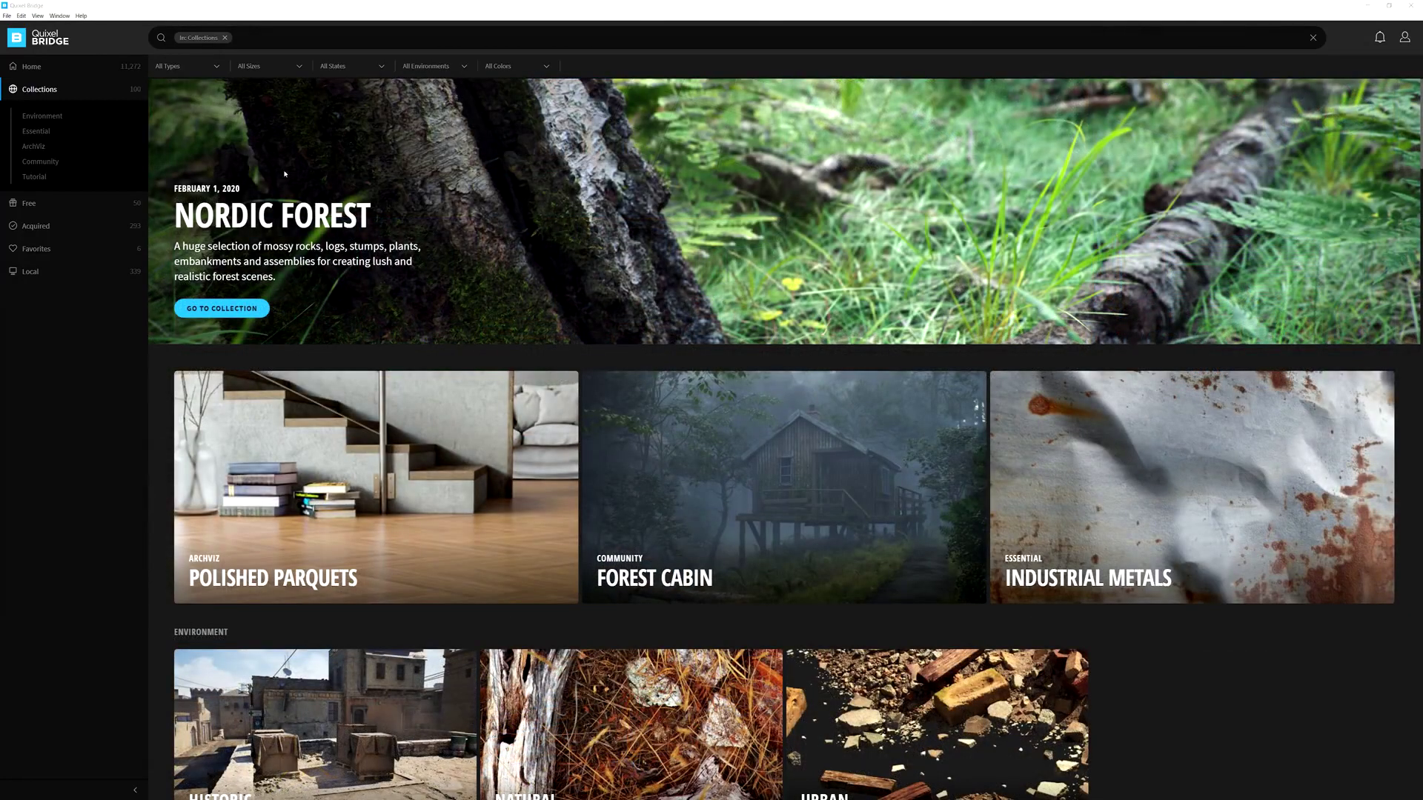
- Look through the free assets and examine the Surfaces among the acquired assets
{"action": "left_click", "coordinate": [104, 206]}
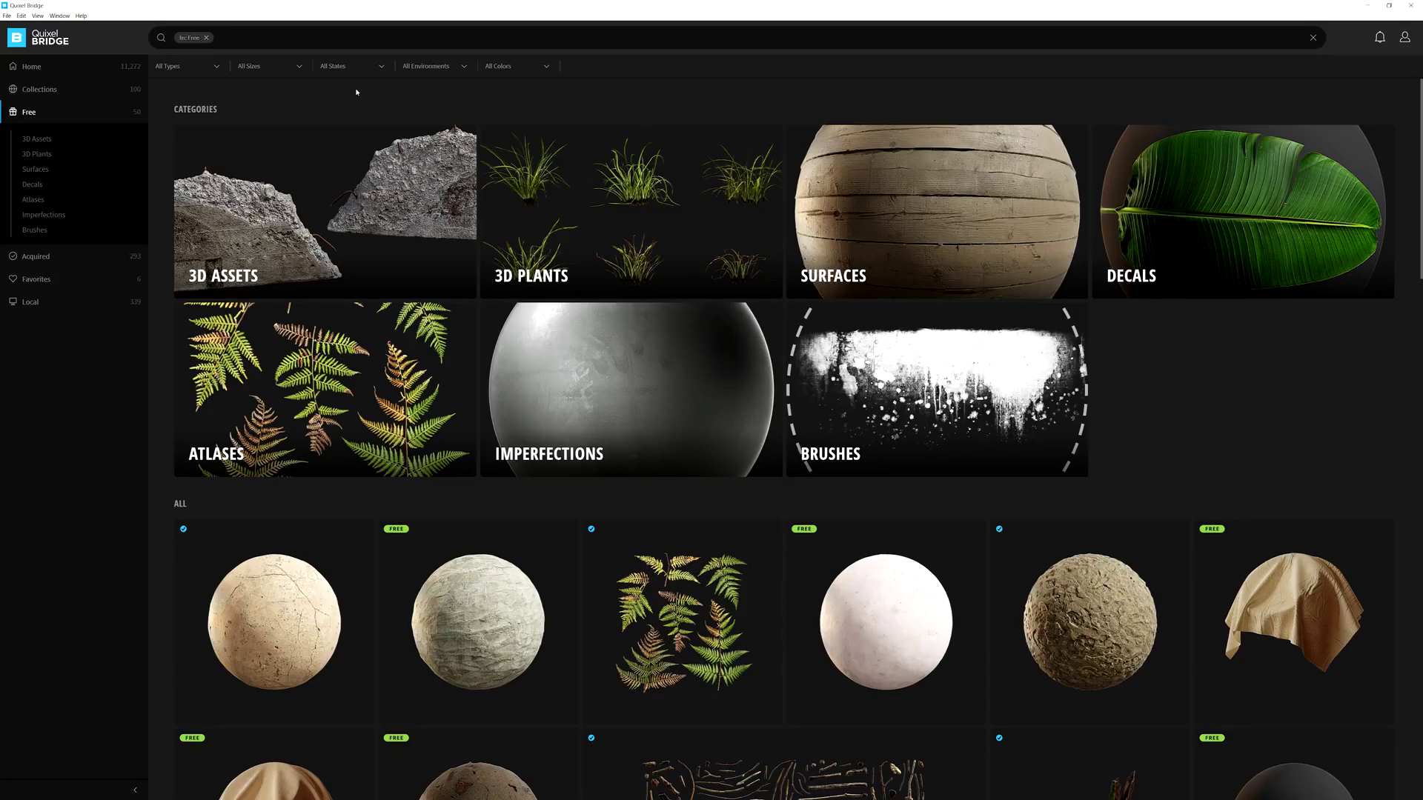
{"action": "left_click", "coordinate": [63, 260]}
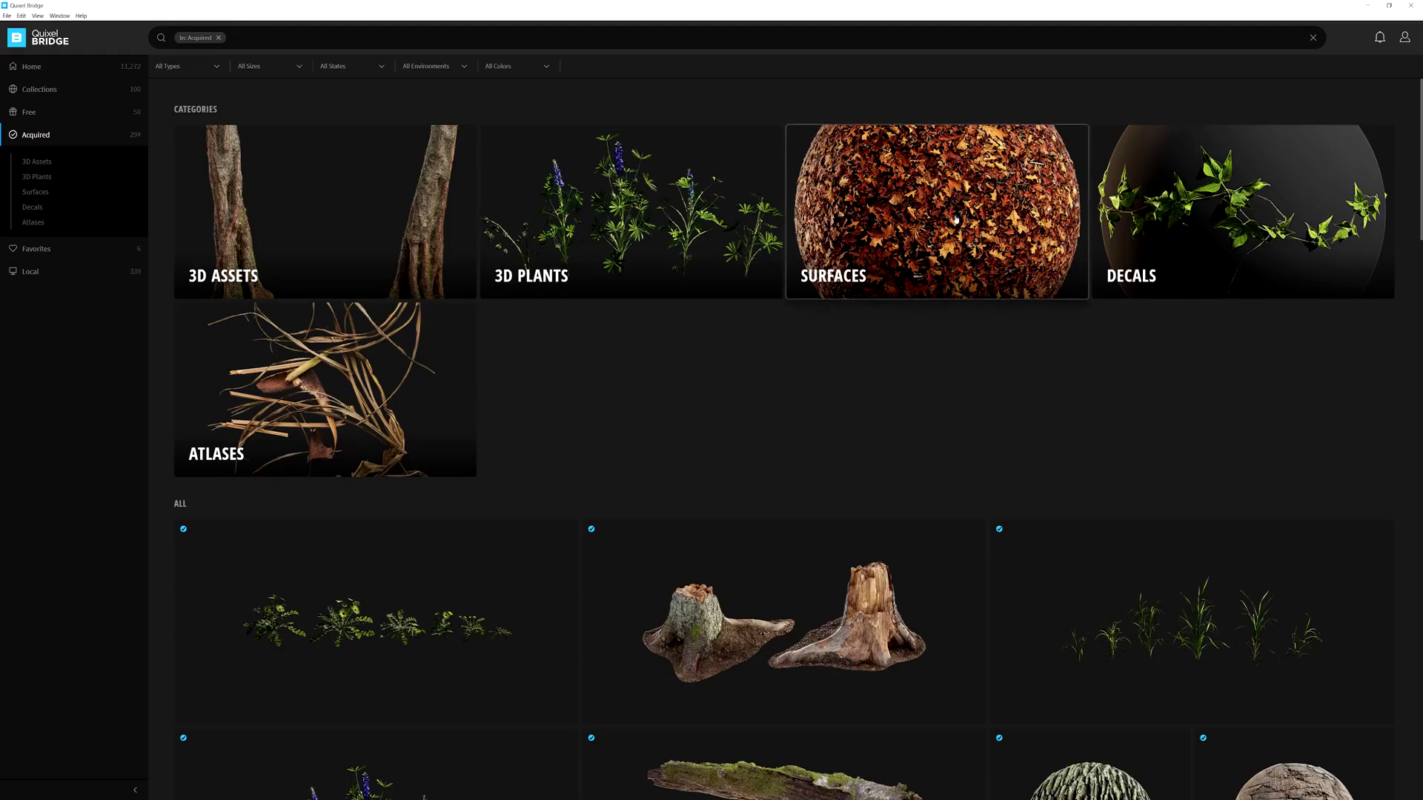
{"action": "left_click", "coordinate": [50, 193]}
{"action": "scroll", "coordinate": [586, 256], "scroll_direction": "down", "scroll_amount": 3}
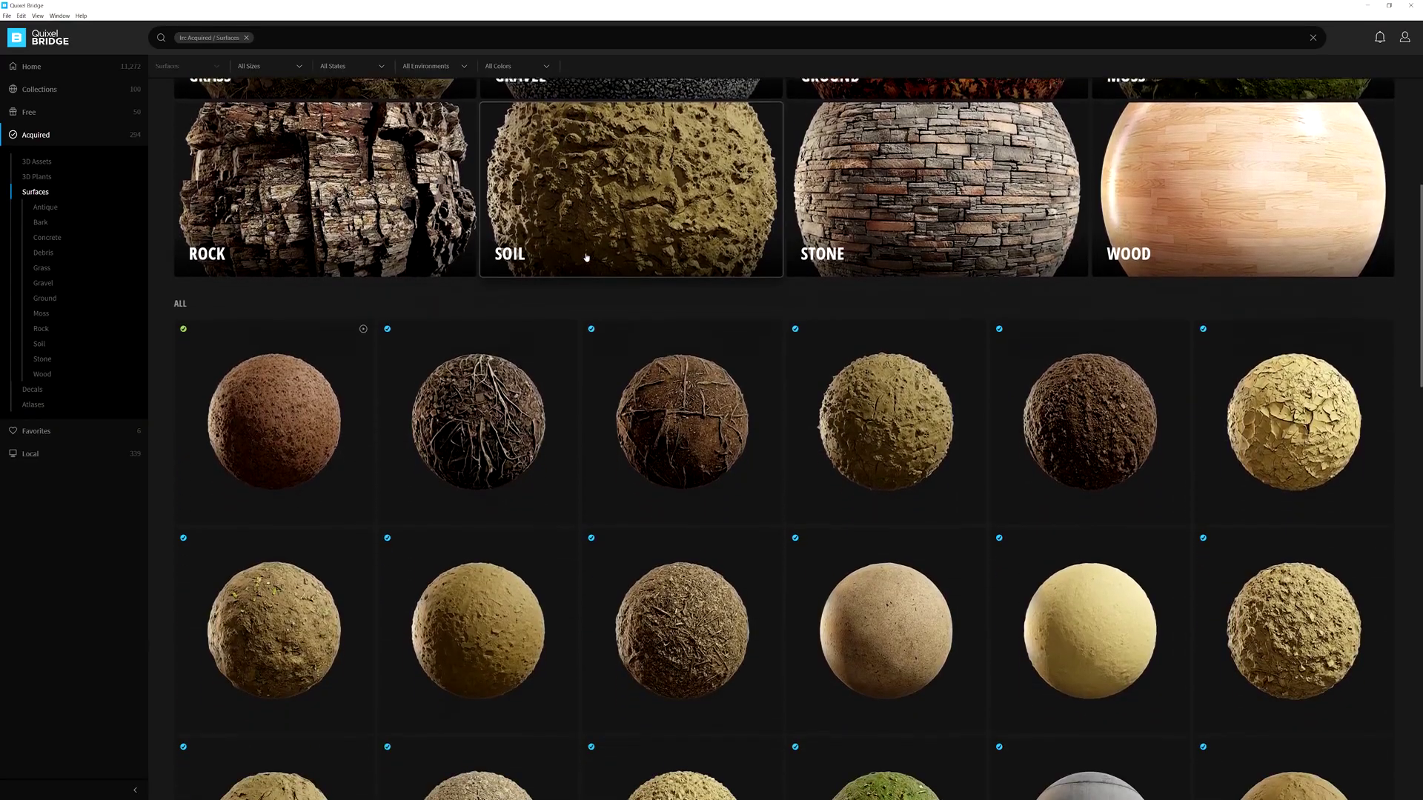
{"action": "scroll", "coordinate": [853, 349], "scroll_direction": "down", "scroll_amount": 2}
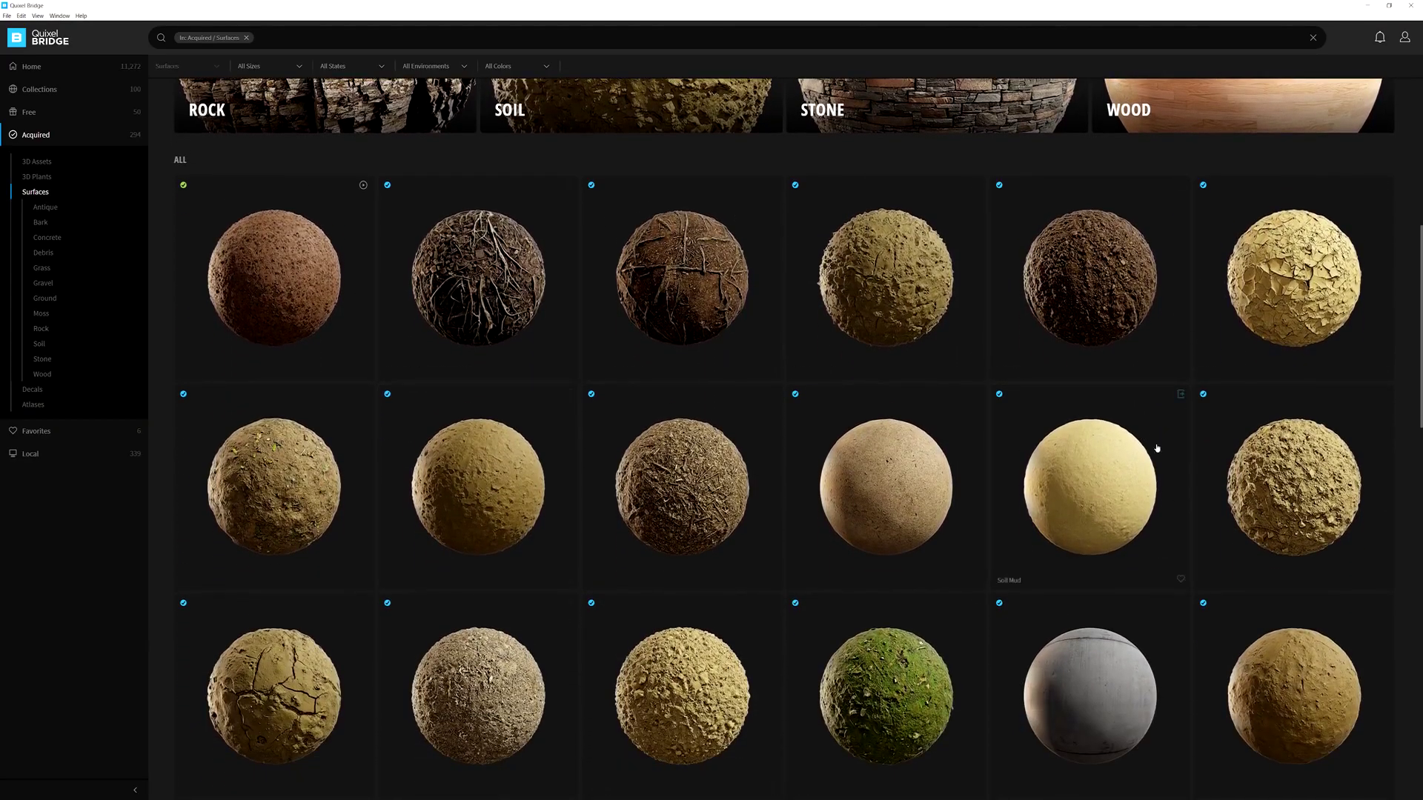
{"action": "scroll", "coordinate": [474, 296], "scroll_direction": "up", "scroll_amount": 1}
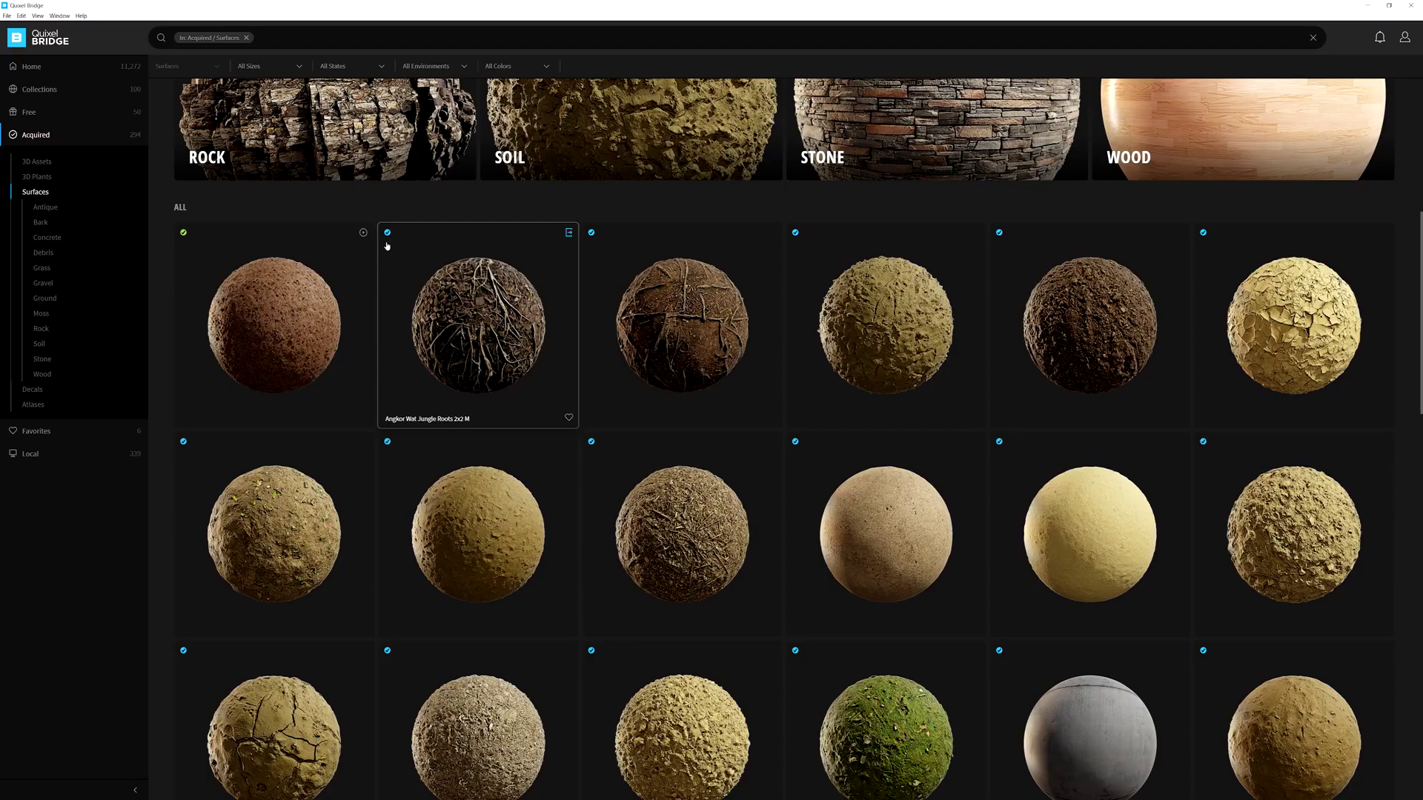
{"action": "scroll", "coordinate": [386, 245], "scroll_direction": "down", "scroll_amount": 1}
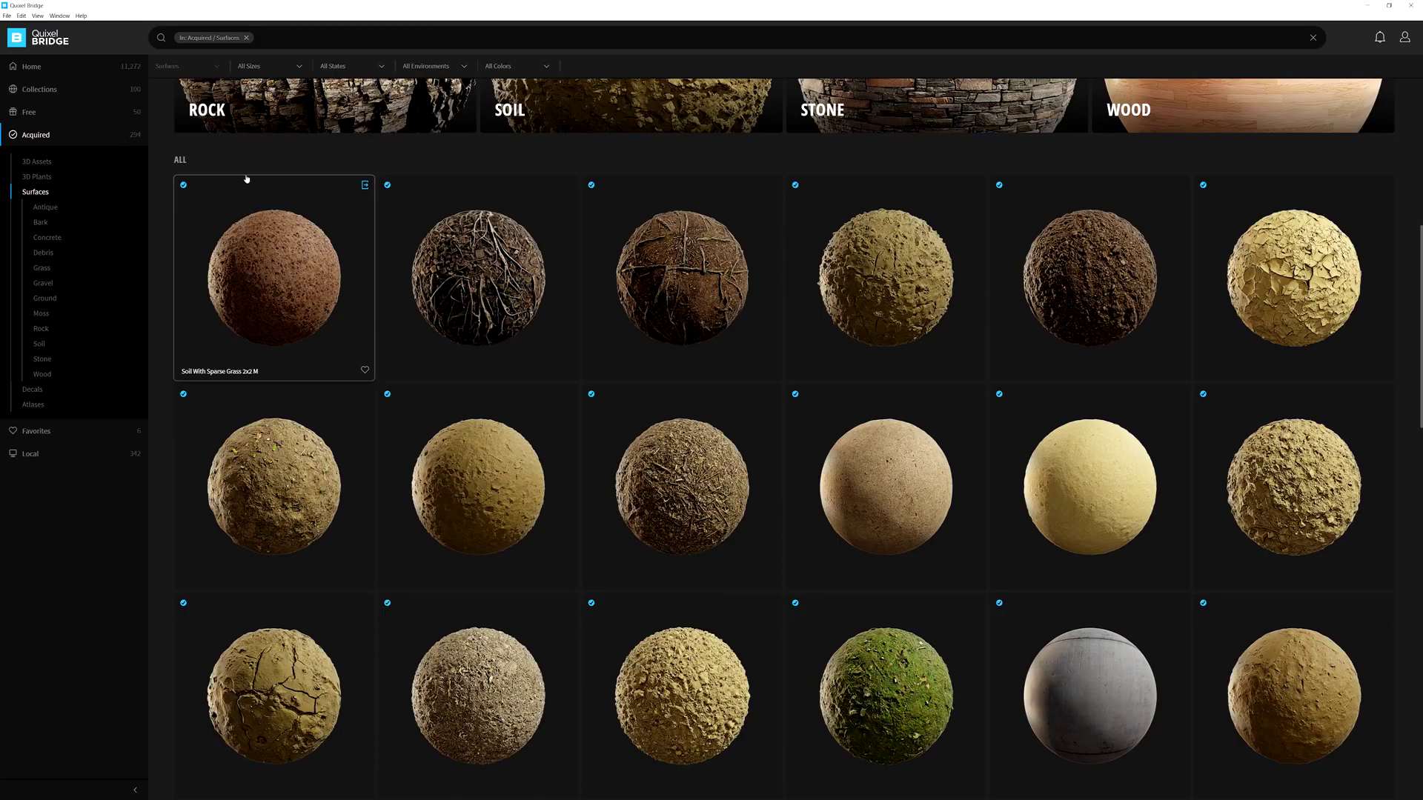
- Download the Castle Wall 2x2 M surface from Home's Antique surfaces and add it to the favorites
{"action": "left_click", "coordinate": [61, 72]}
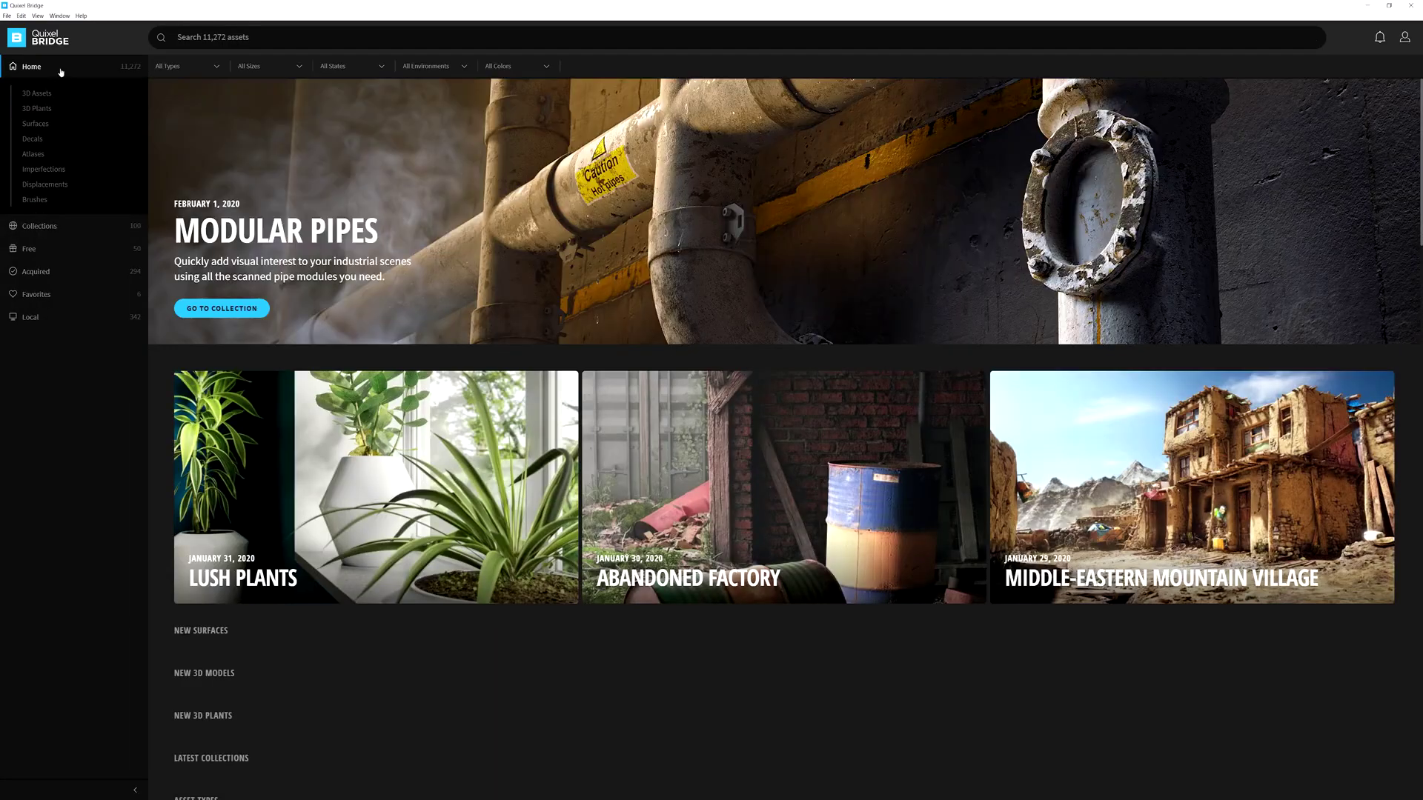
{"action": "left_click", "coordinate": [42, 126]}
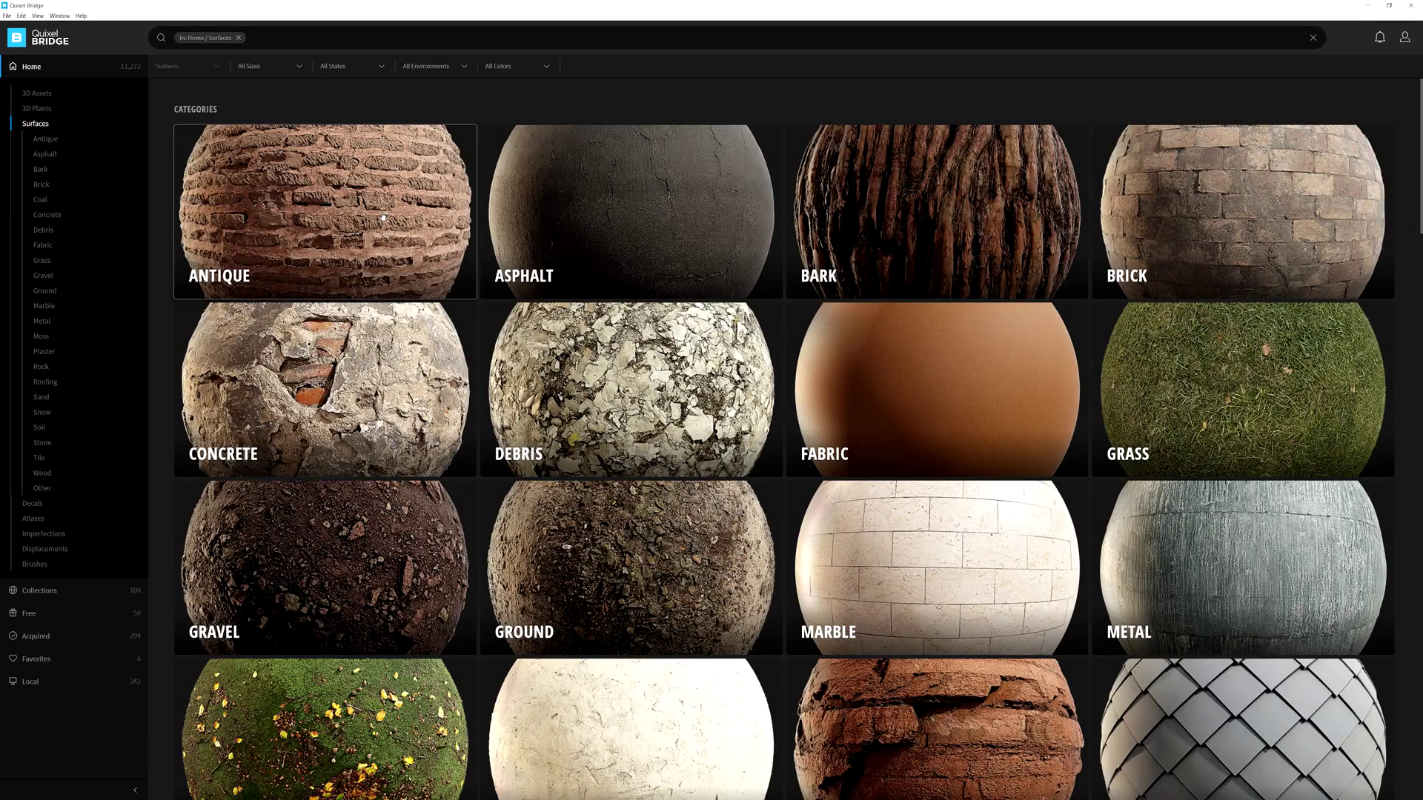
{"action": "left_click", "coordinate": [383, 216]}
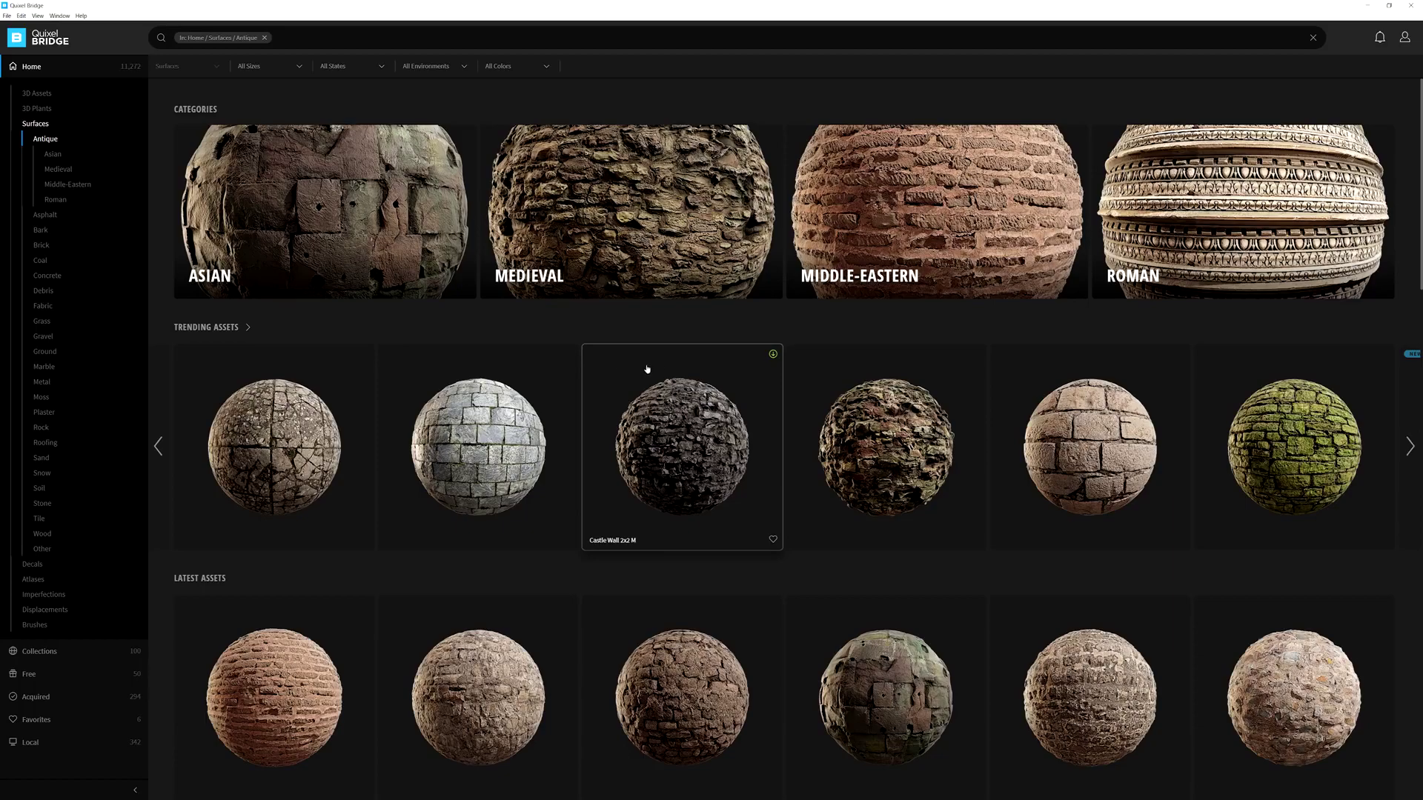
{"action": "left_click", "coordinate": [773, 355]}
{"action": "left_click", "coordinate": [774, 541]}
- Look through the favorite assets and the Megascans, Mixes and External groups of the local assets
{"action": "left_click", "coordinate": [36, 719]}
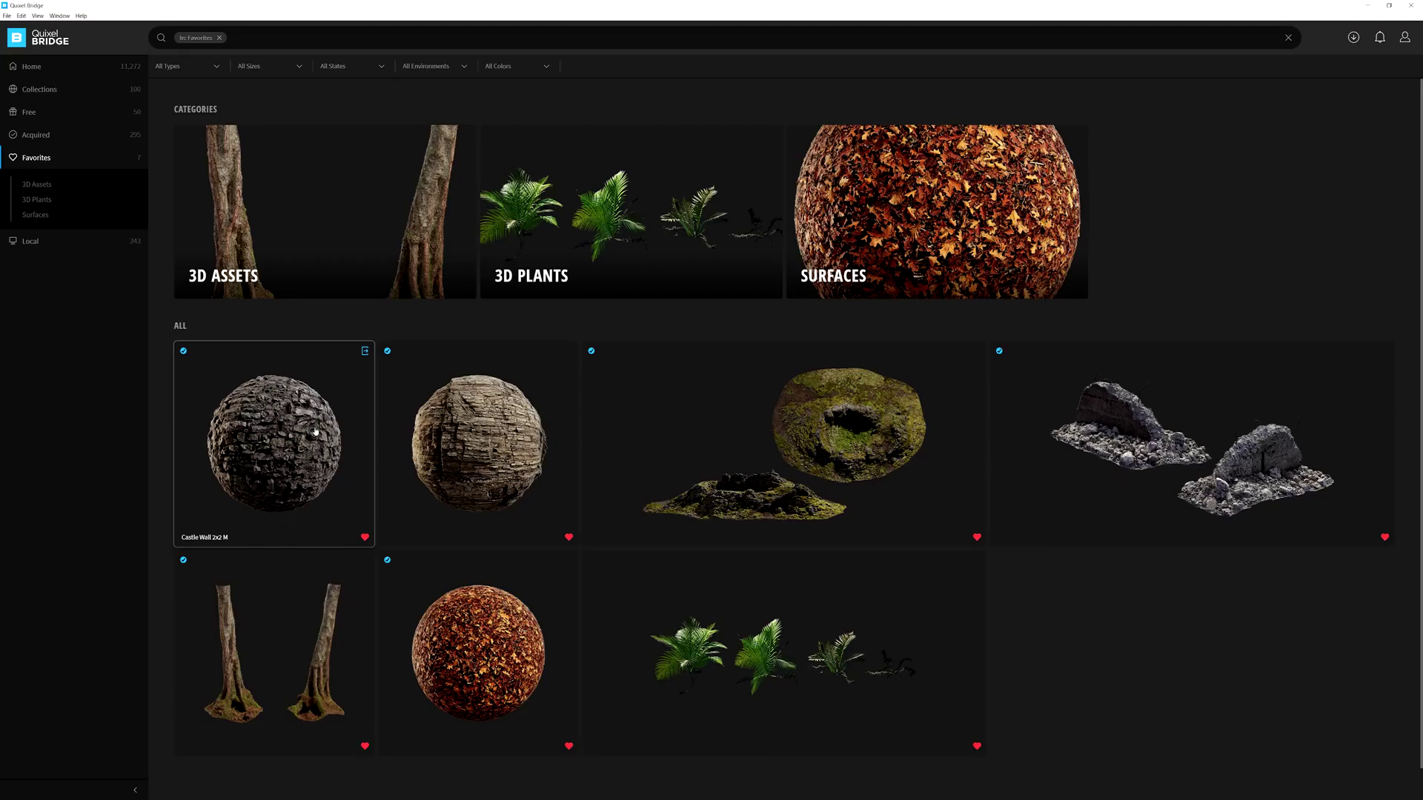
{"action": "scroll", "coordinate": [315, 432], "scroll_direction": "down", "scroll_amount": 1}
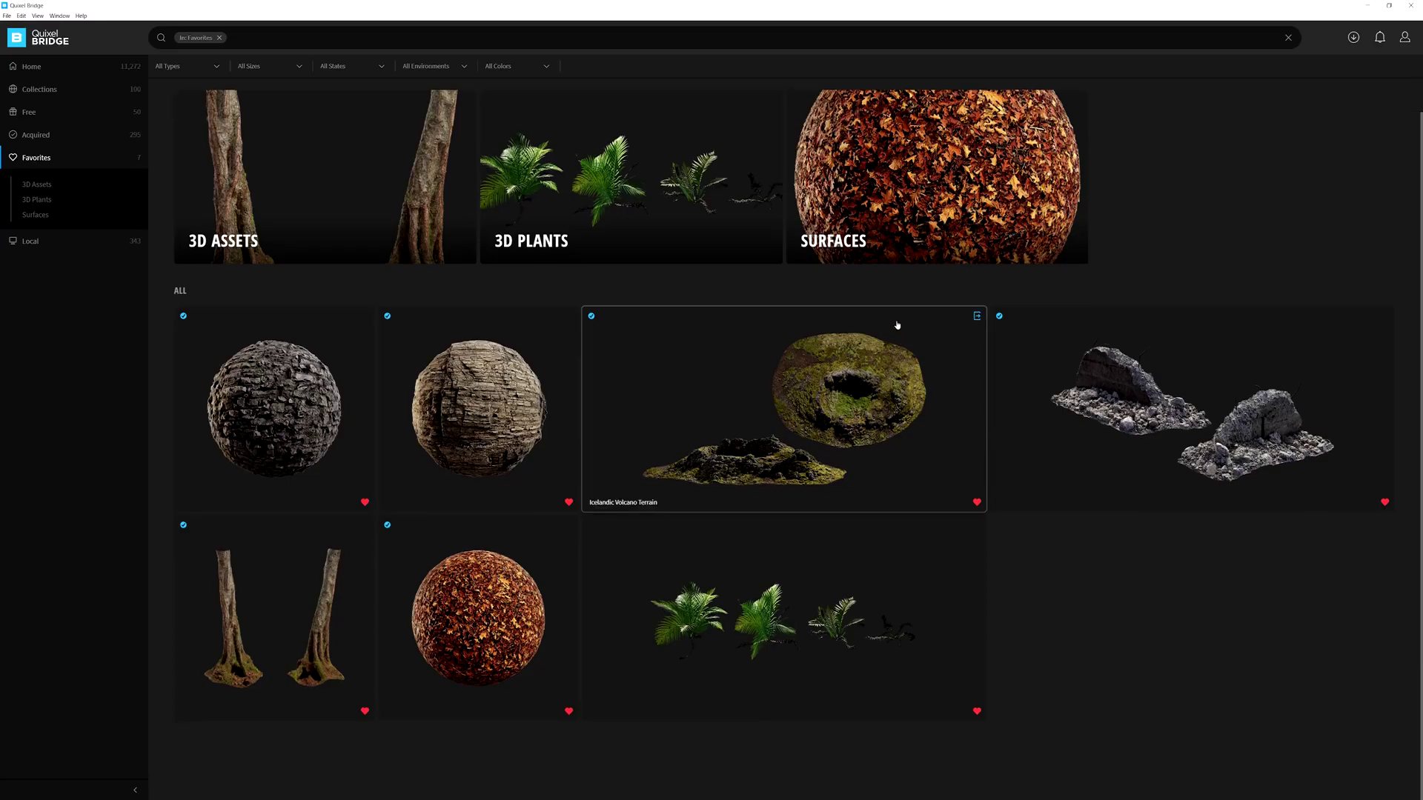
{"action": "left_click", "coordinate": [46, 242]}
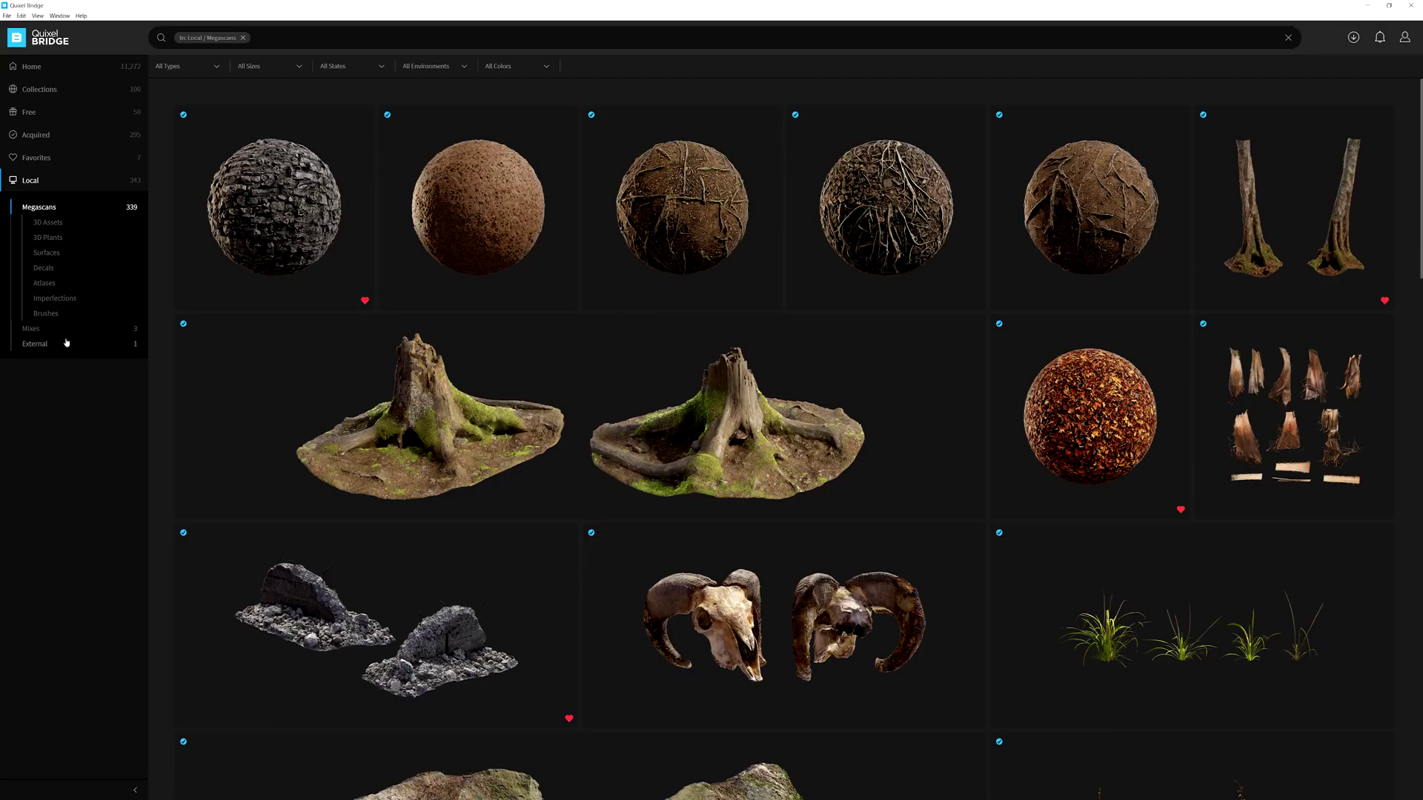
{"action": "left_click", "coordinate": [41, 330]}
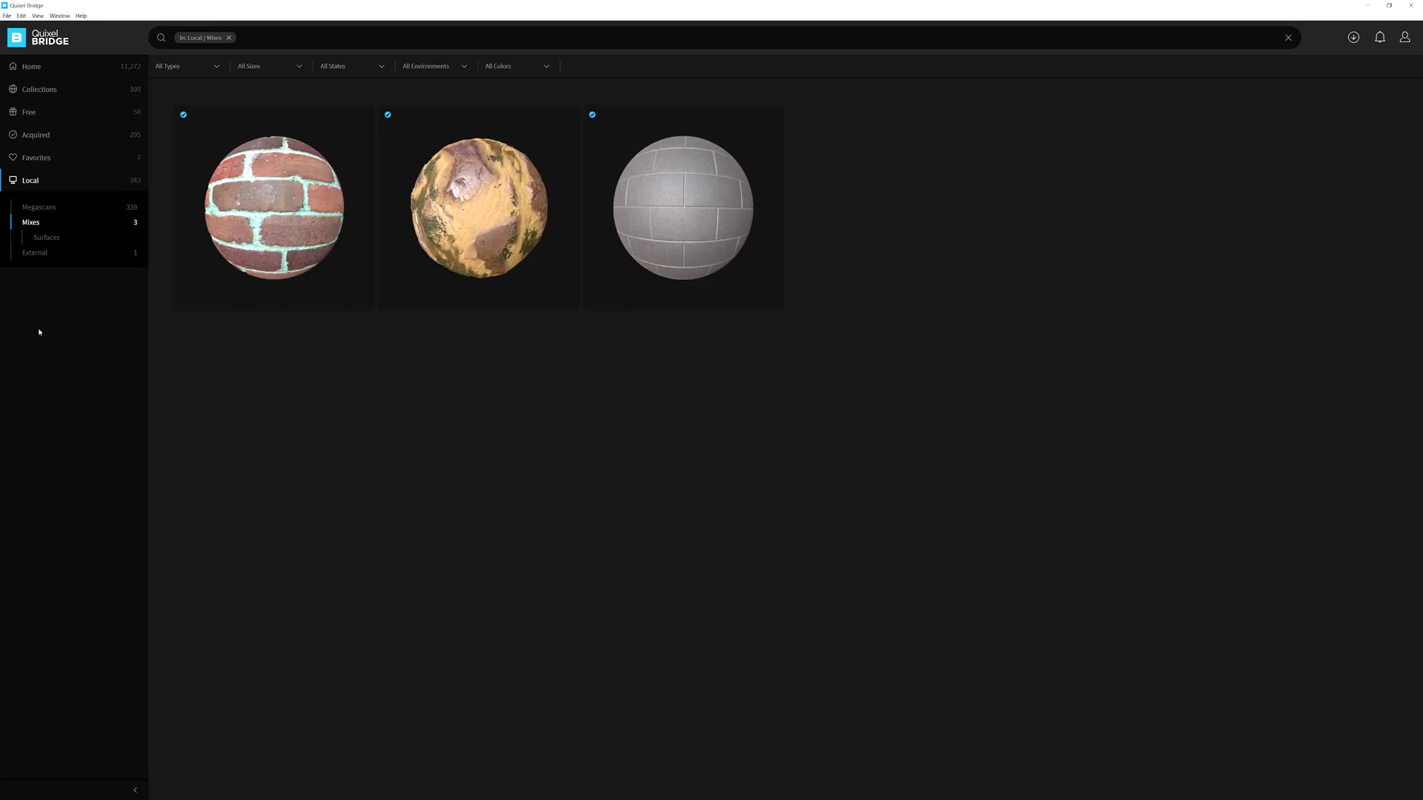
{"action": "left_click", "coordinate": [35, 253]}
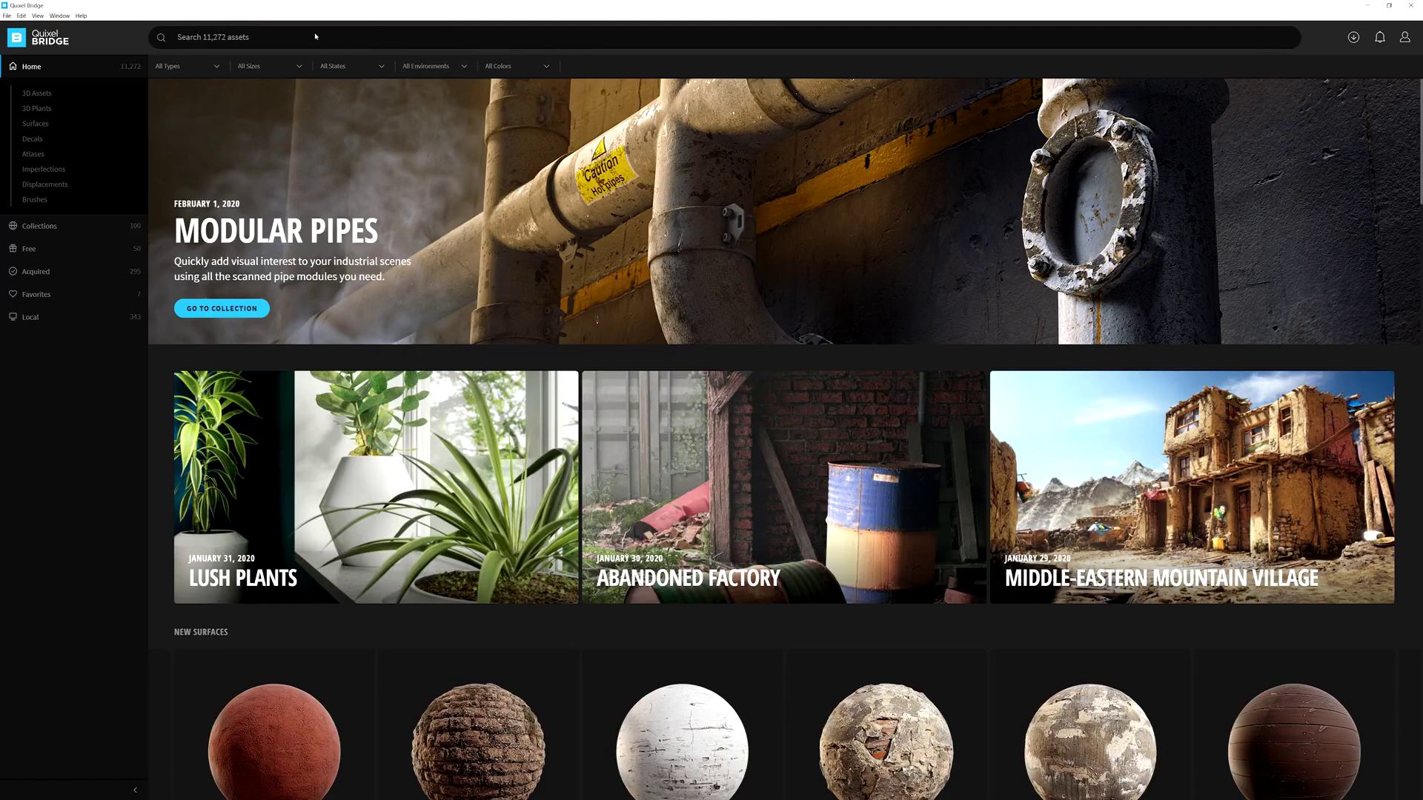
- Search the whole asset library for wood and narrow the search with the term flooring
{"action": "left_click", "coordinate": [292, 37]}
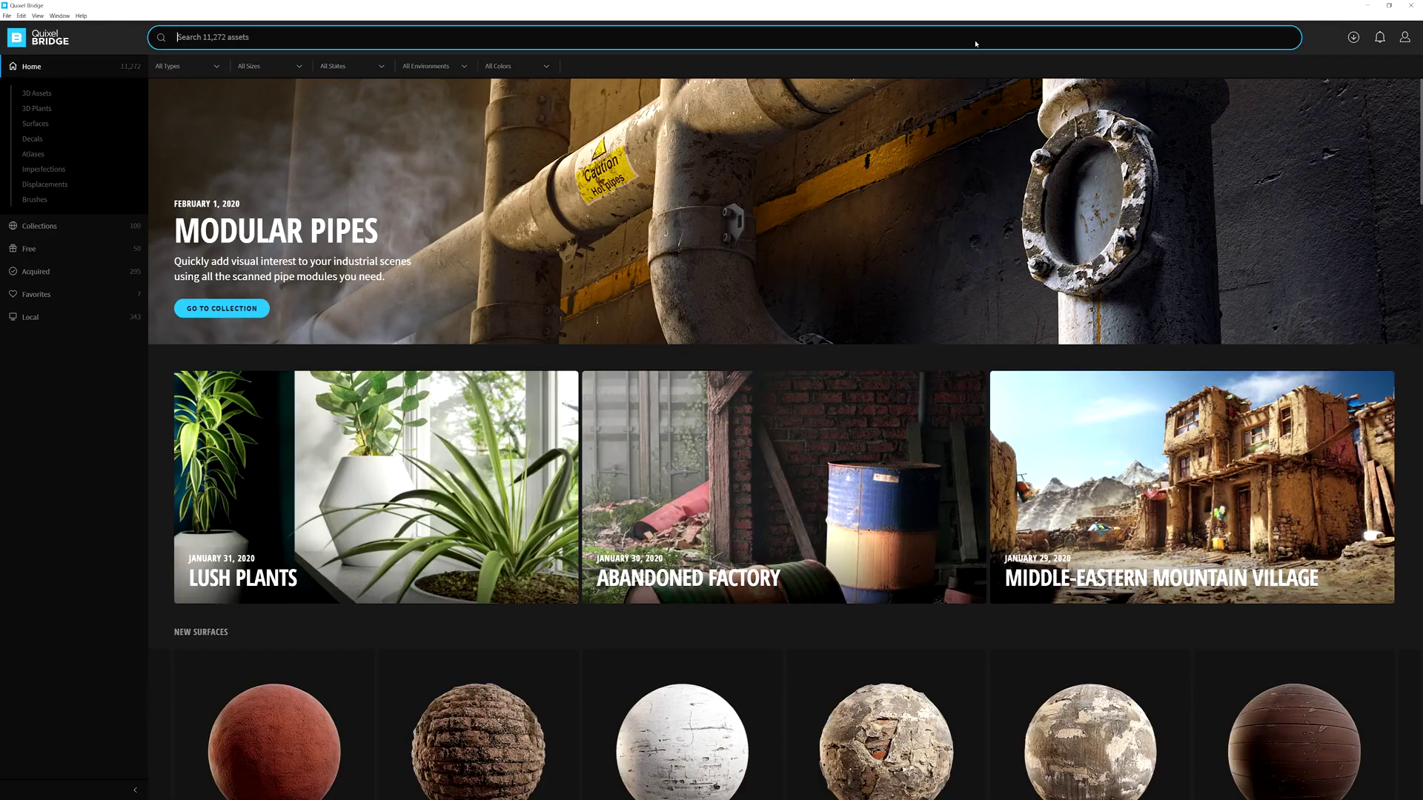
{"action": "type", "text": "wood"}
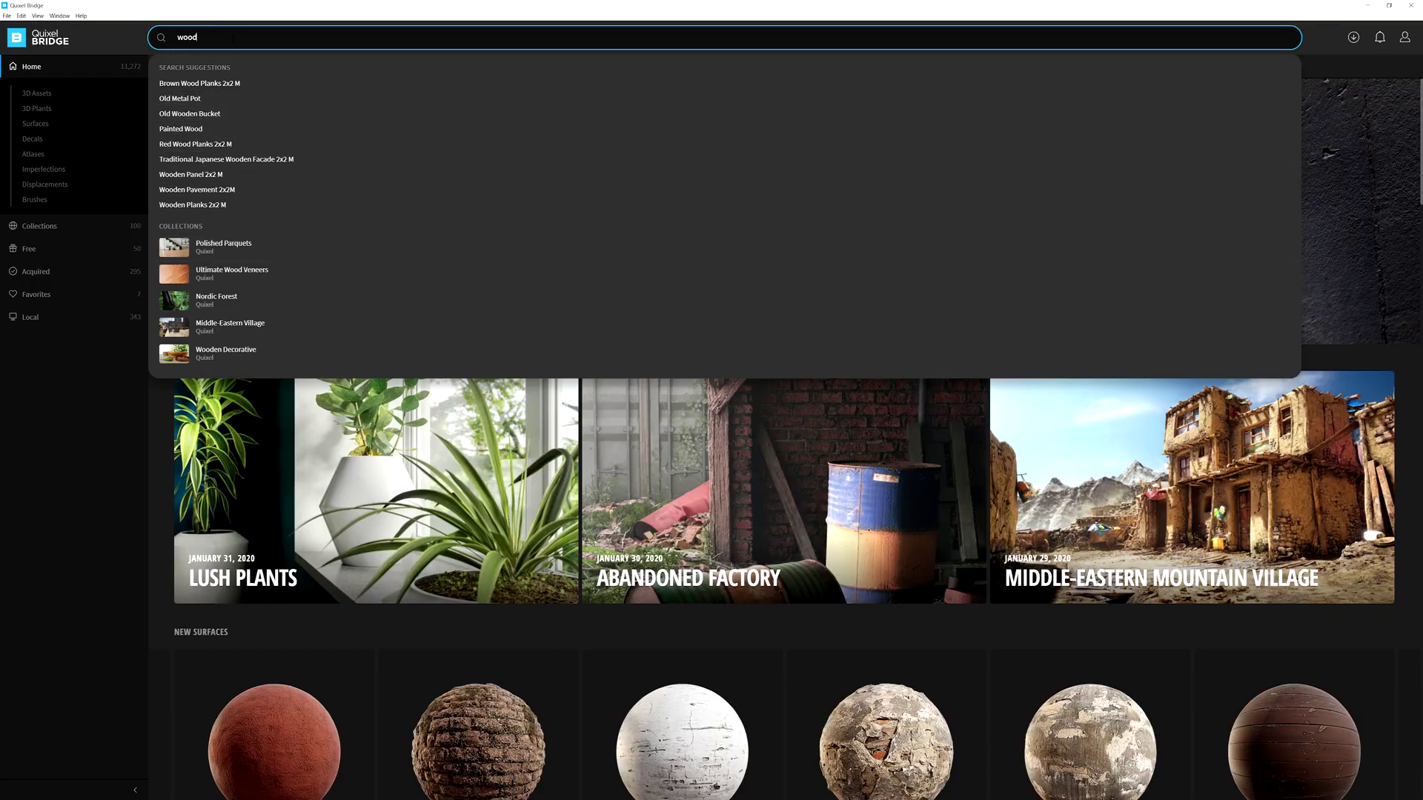
{"action": "key", "text": "Return"}
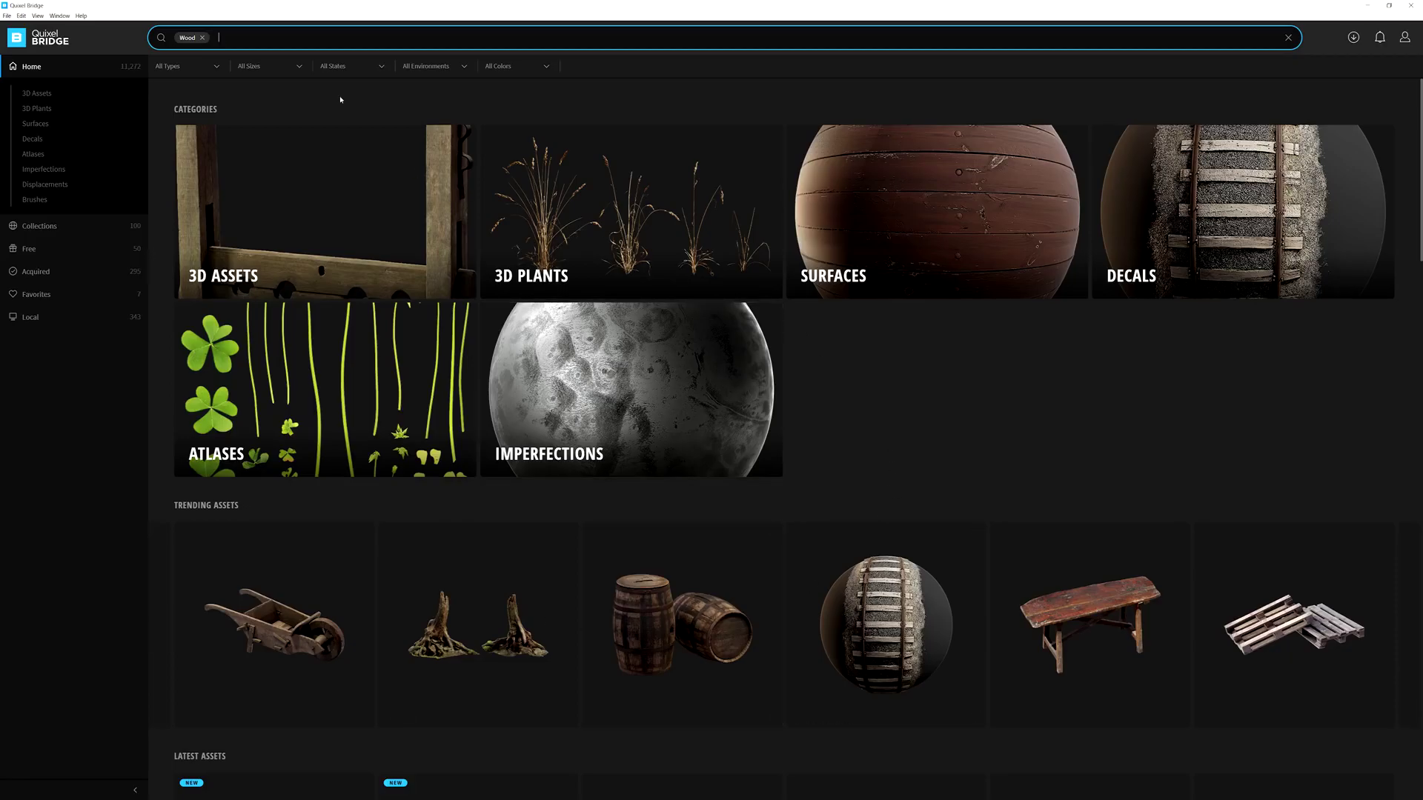
{"action": "type", "text": "flooring"}
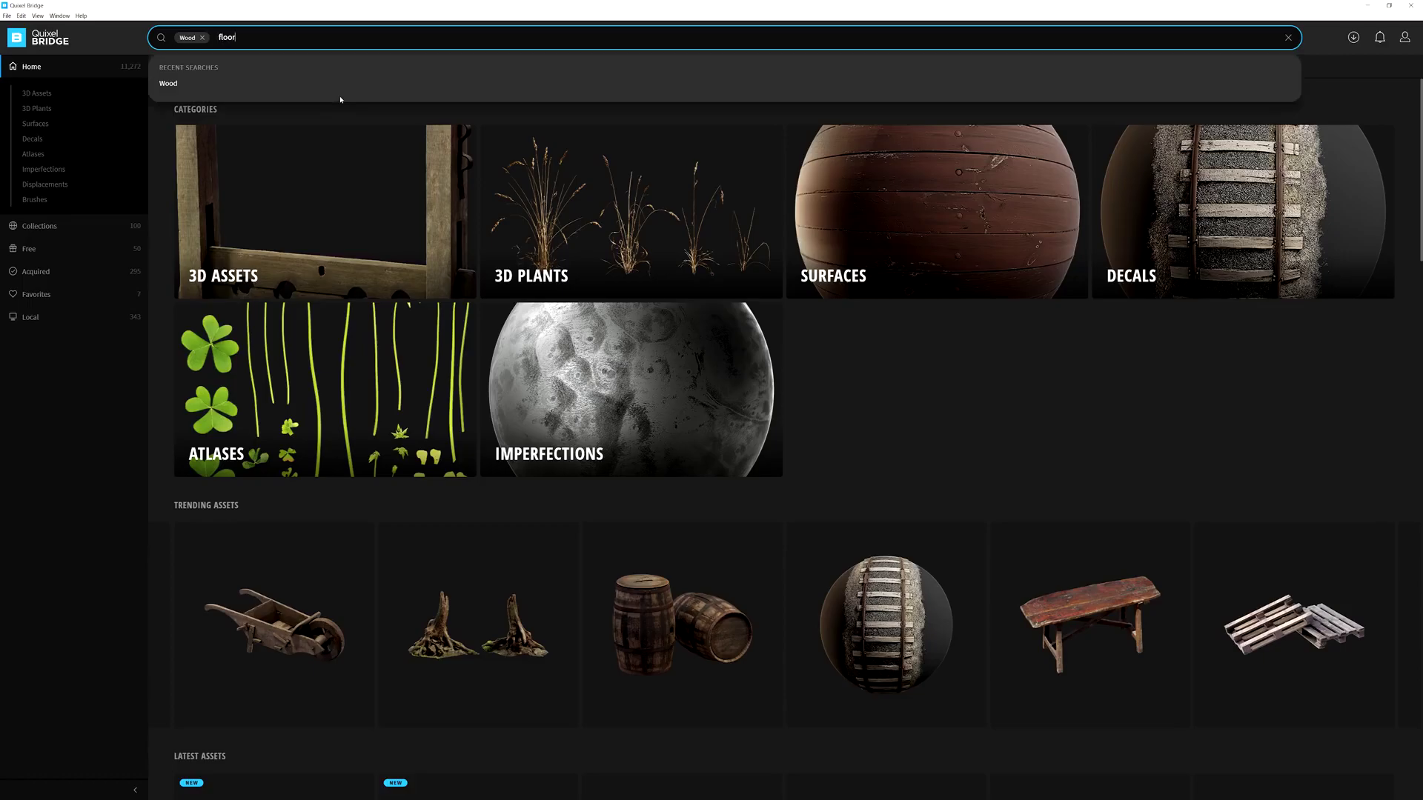
{"action": "key", "text": "Return"}
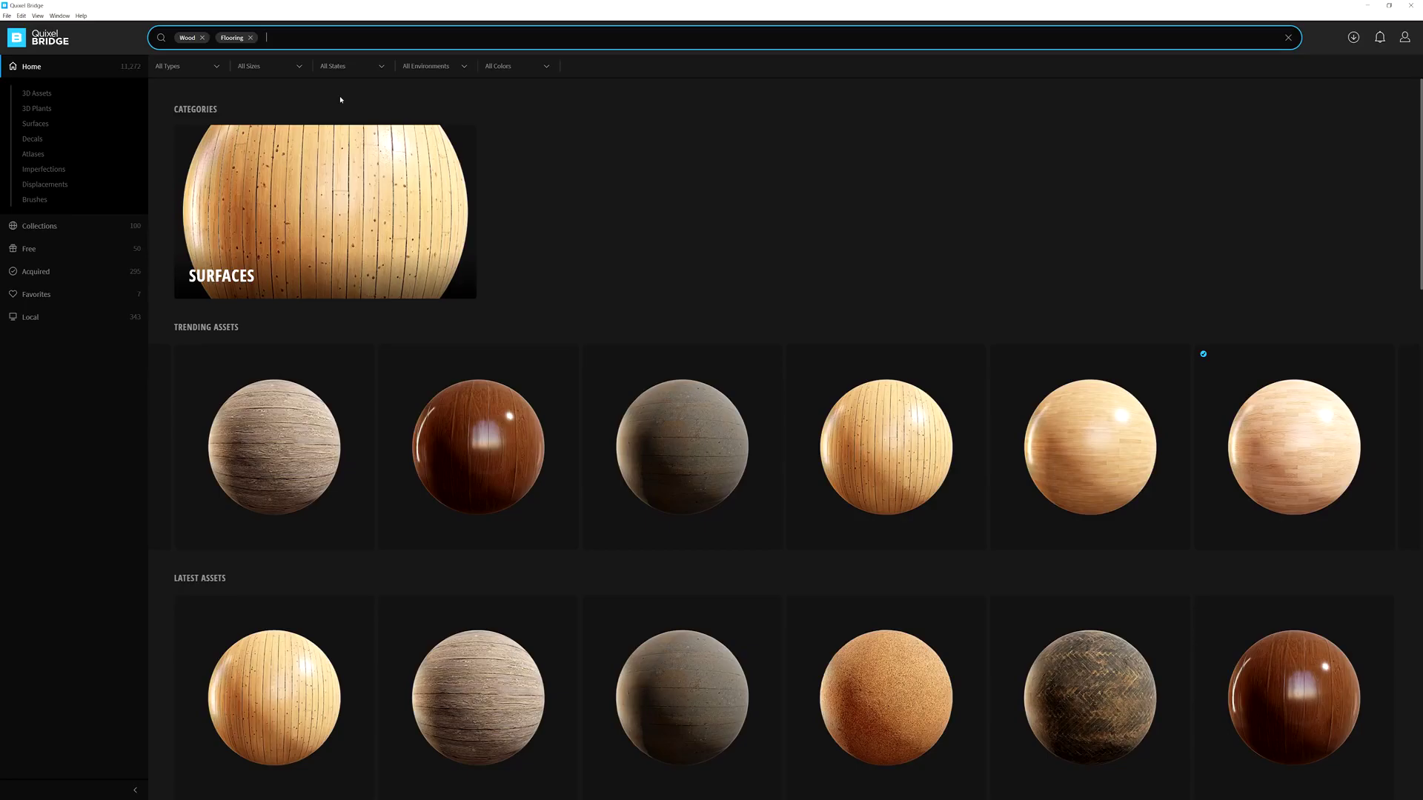
- Add the term walnut to the wood flooring search and look through the matching surfaces
{"action": "type", "text": "w"}
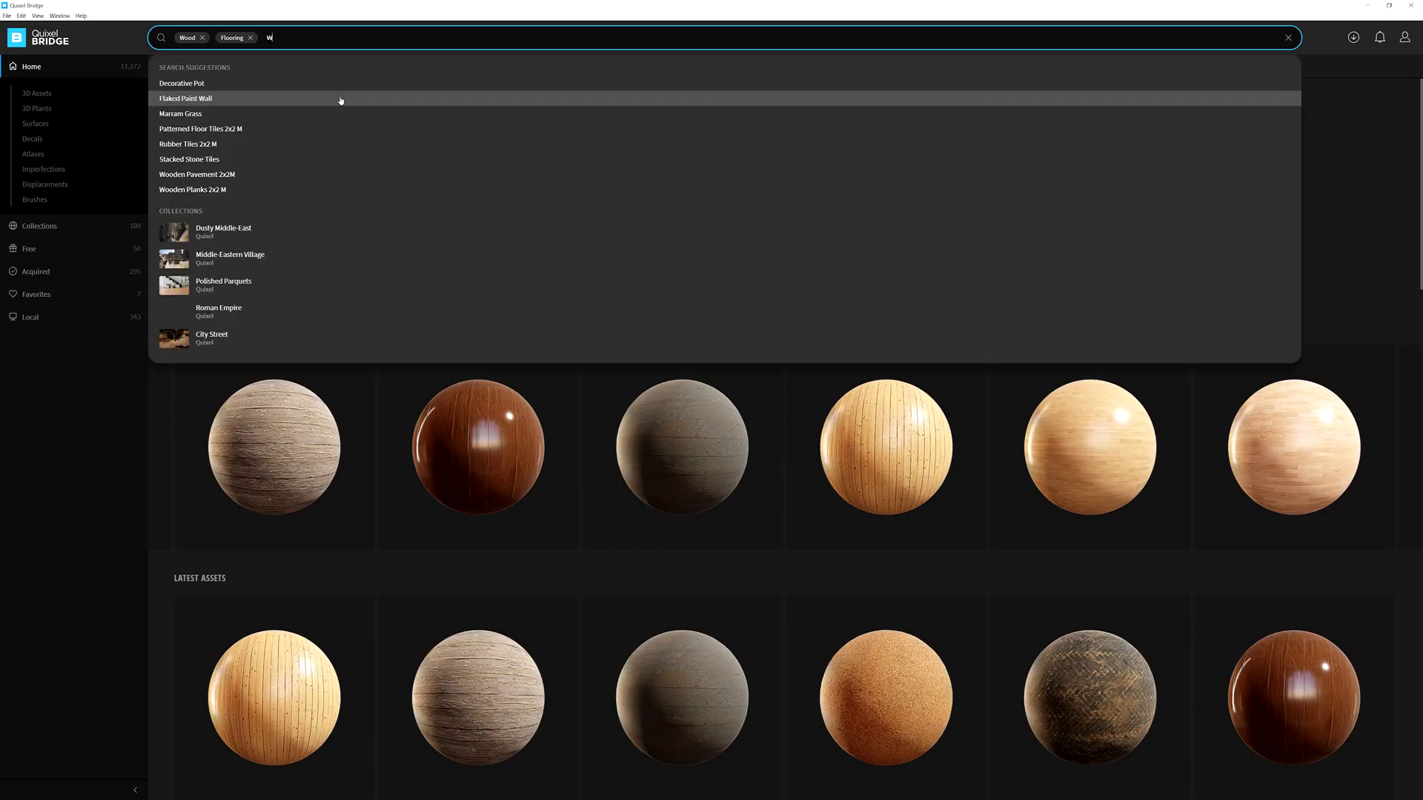
{"action": "type", "text": "alnut"}
{"action": "key", "text": "Return"}
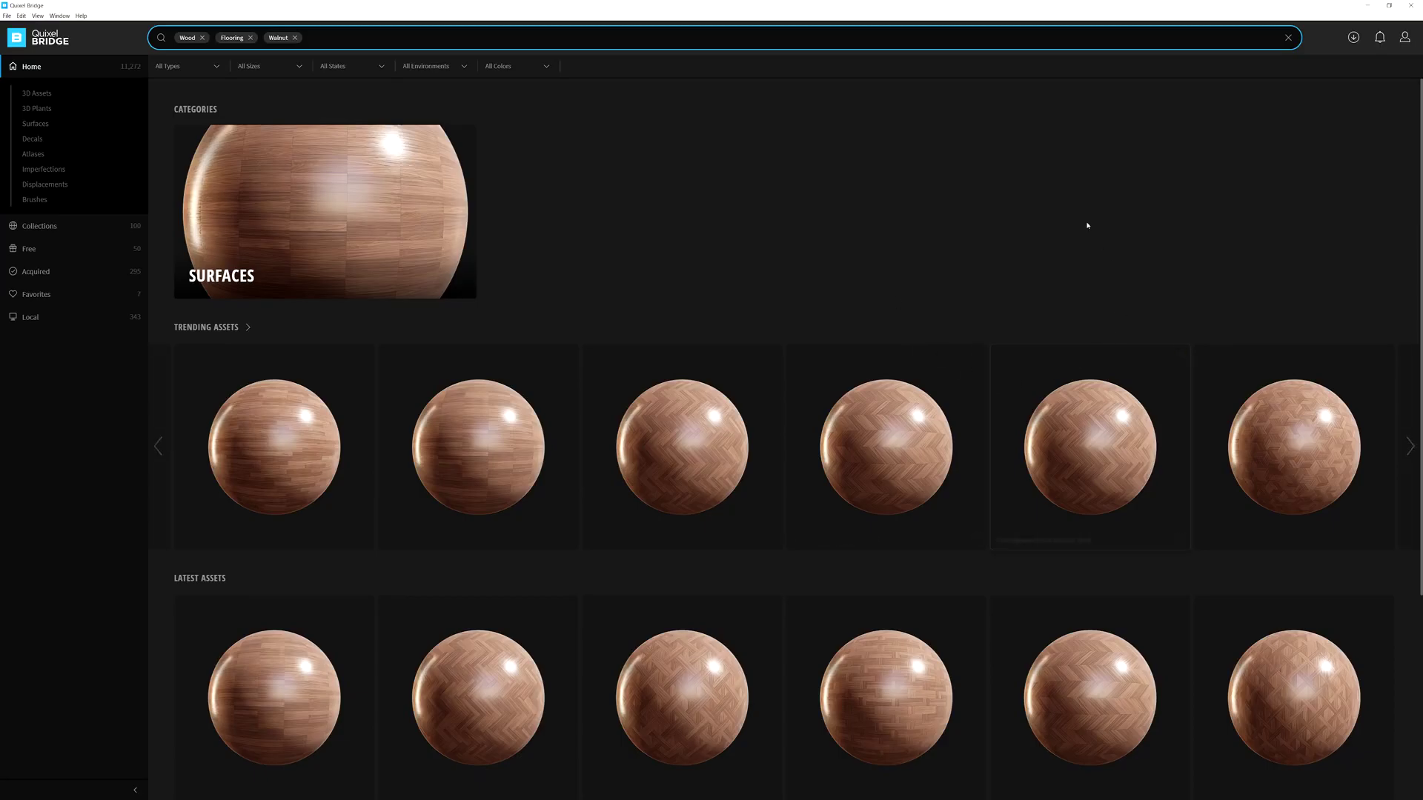
{"action": "scroll", "coordinate": [1102, 242], "scroll_direction": "down", "scroll_amount": 3}
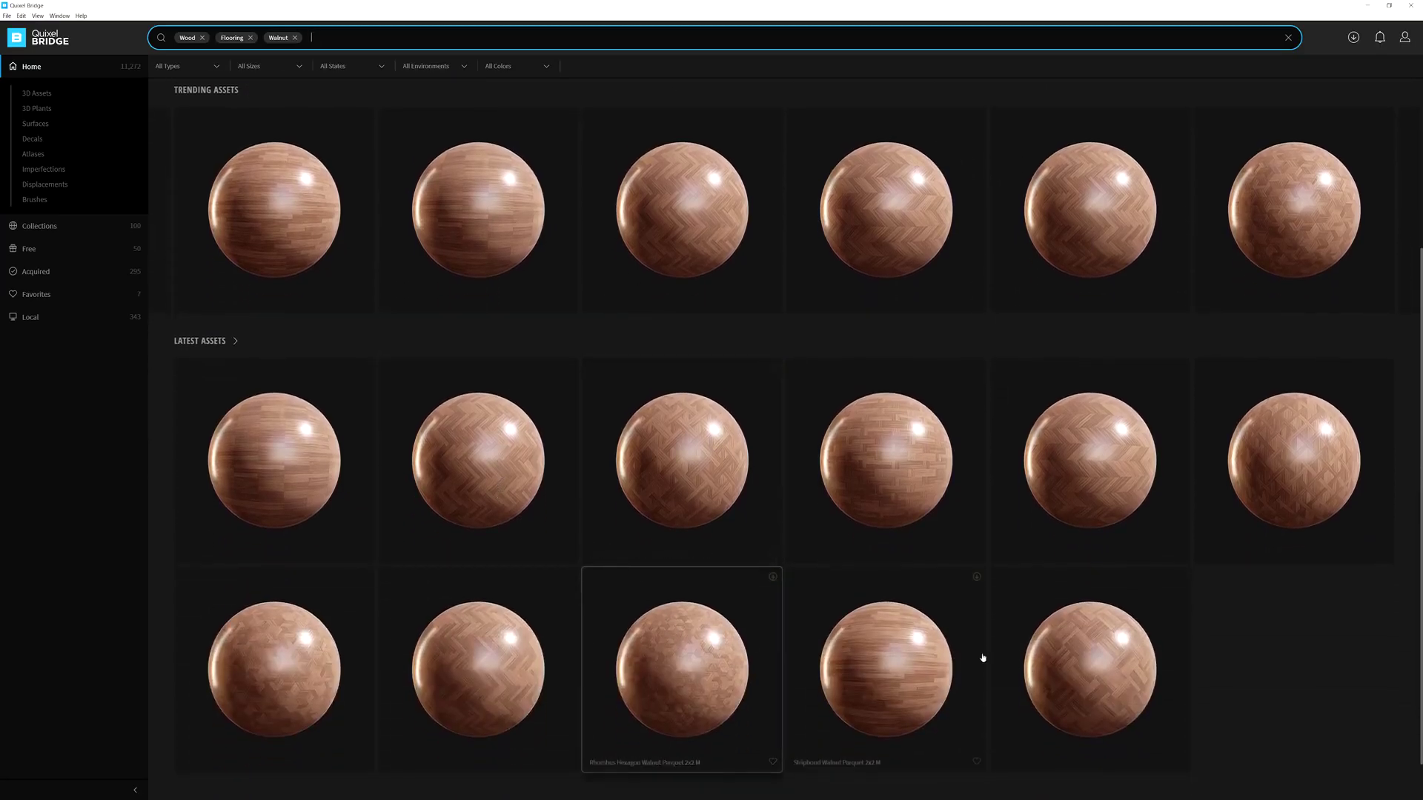
{"action": "scroll", "coordinate": [509, 407], "scroll_direction": "down", "scroll_amount": 1}
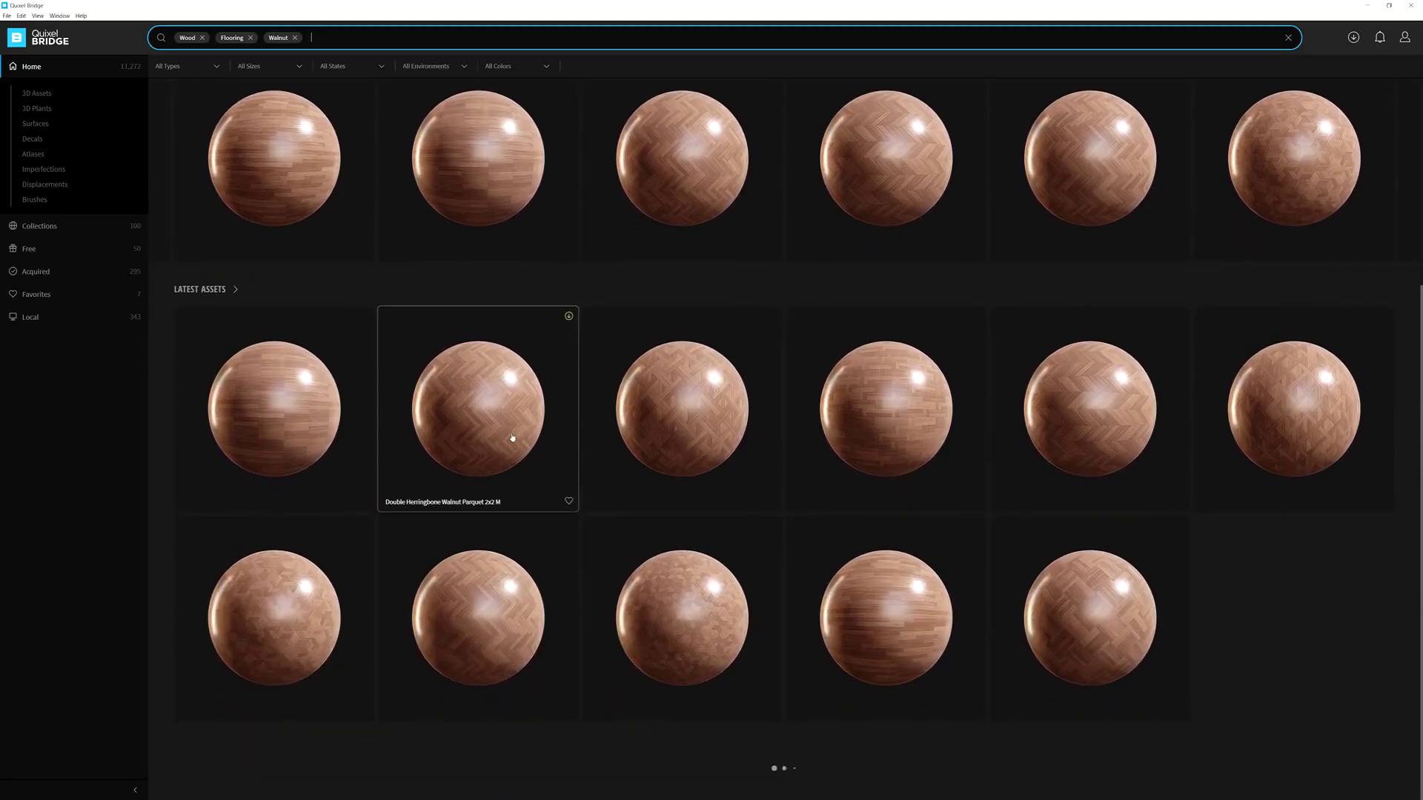
{"action": "scroll", "coordinate": [511, 430], "scroll_direction": "up", "scroll_amount": 1}
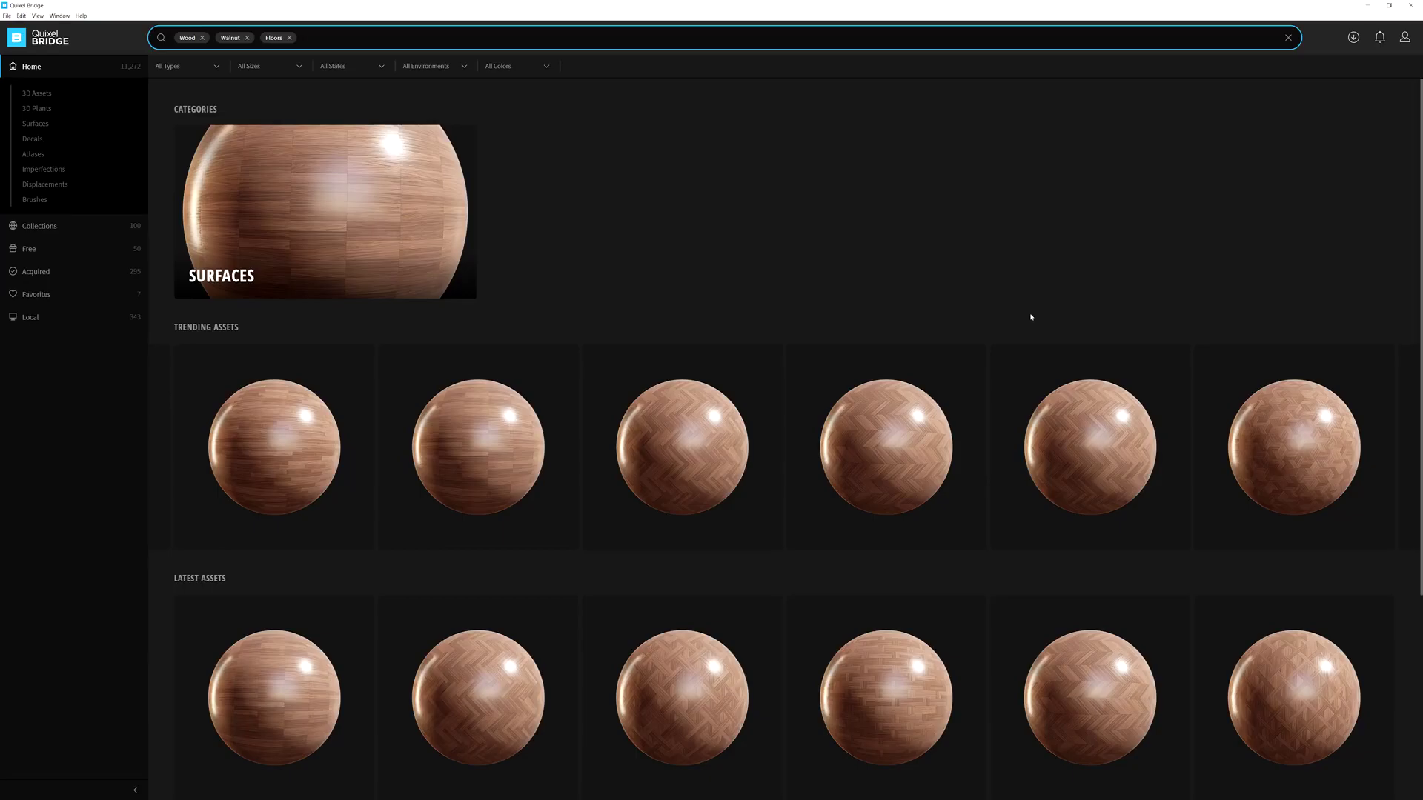
- Reduce the search to the single term Wood and filter the results to the Surfaces type
{"action": "left_click", "coordinate": [290, 37]}
{"action": "left_click", "coordinate": [247, 38]}
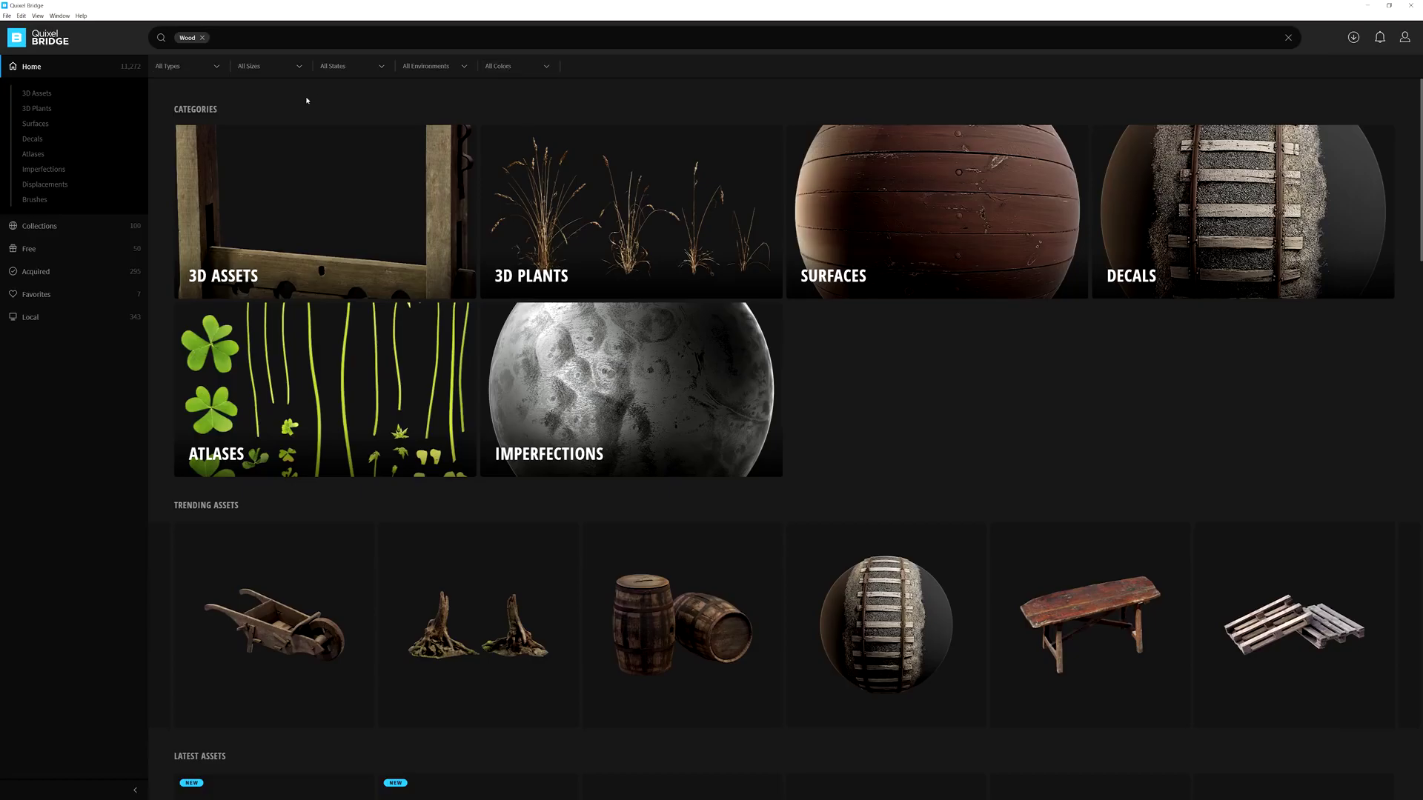
{"action": "left_click", "coordinate": [215, 66]}
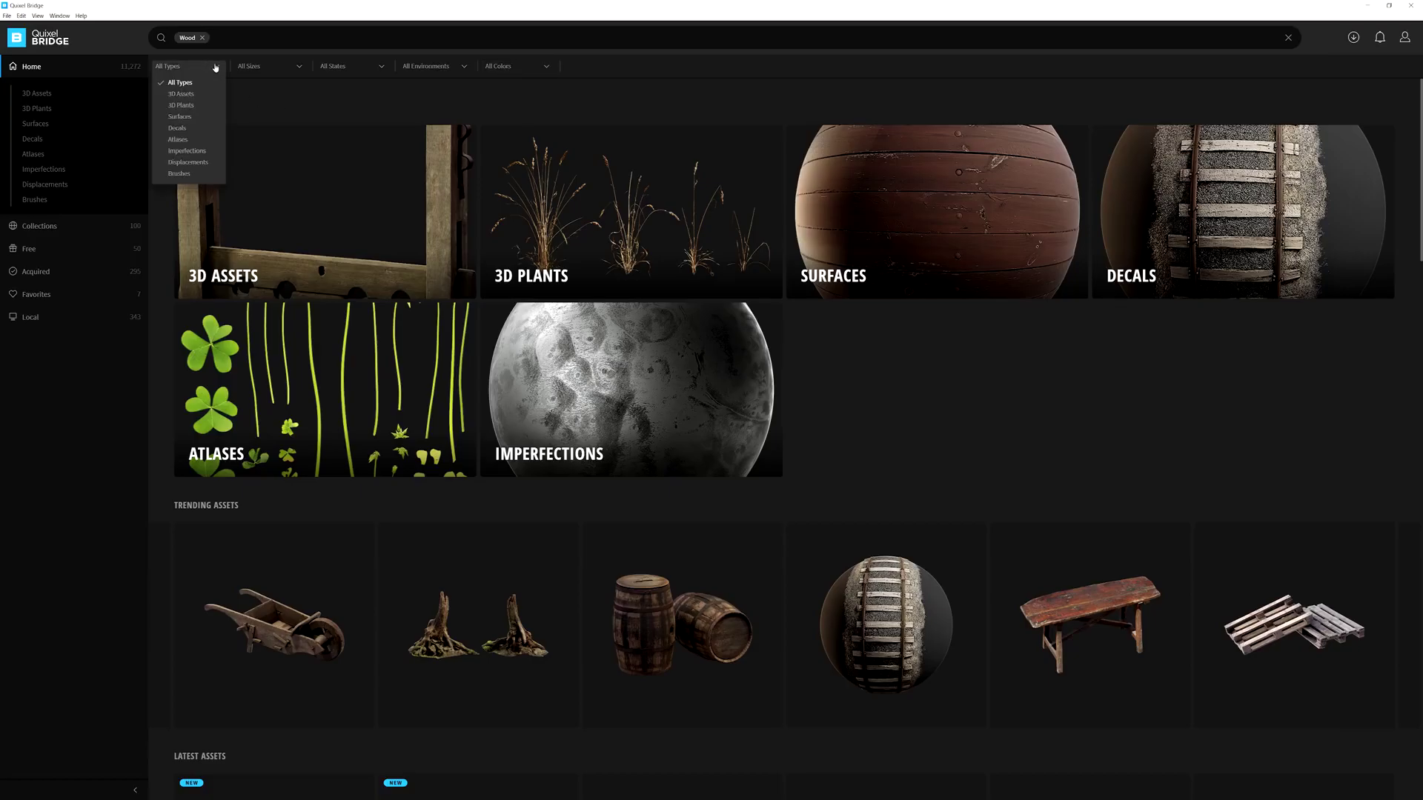
{"action": "left_click", "coordinate": [191, 117]}
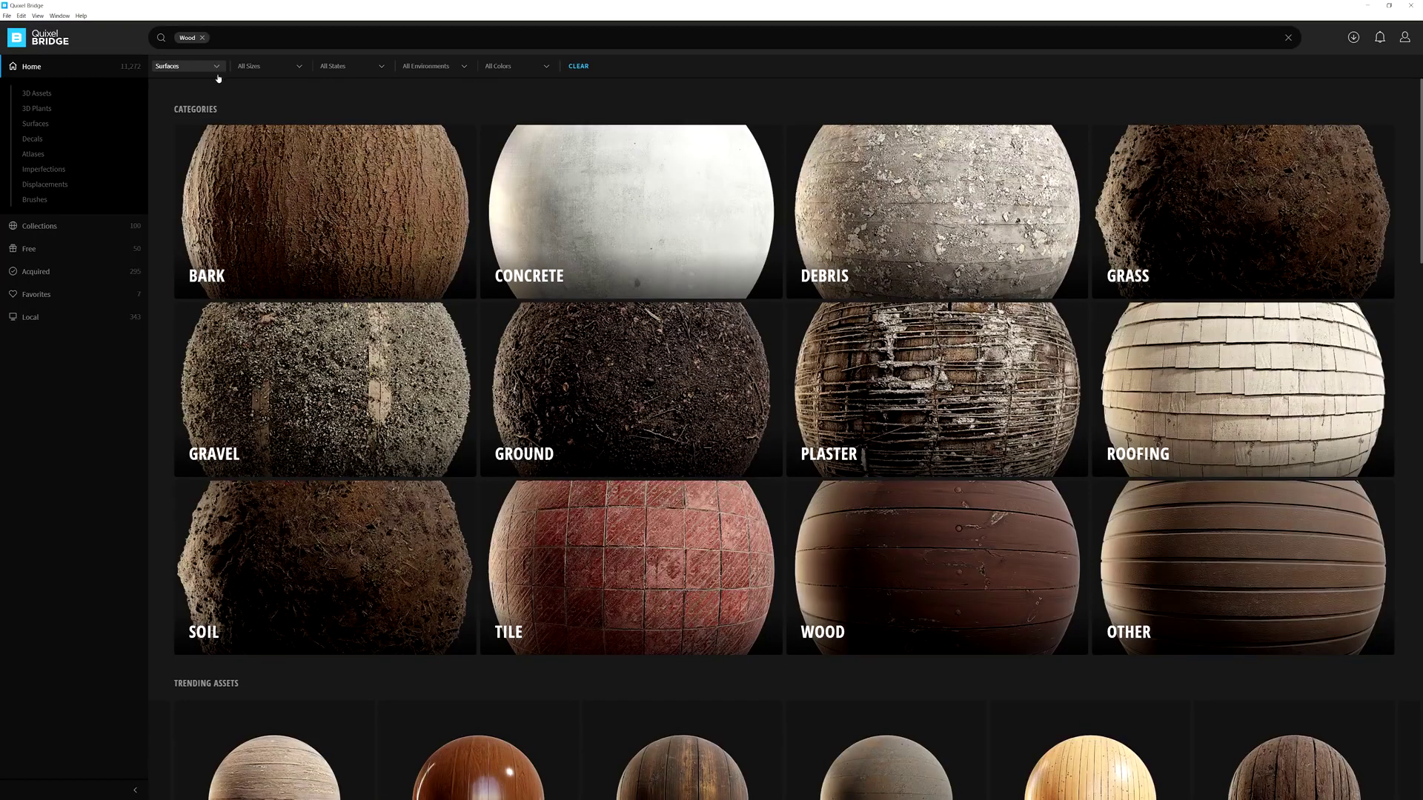
- Narrow the wood surfaces to the Damaged state, the Industrial environment and the color Brown
{"action": "left_click", "coordinate": [383, 72]}
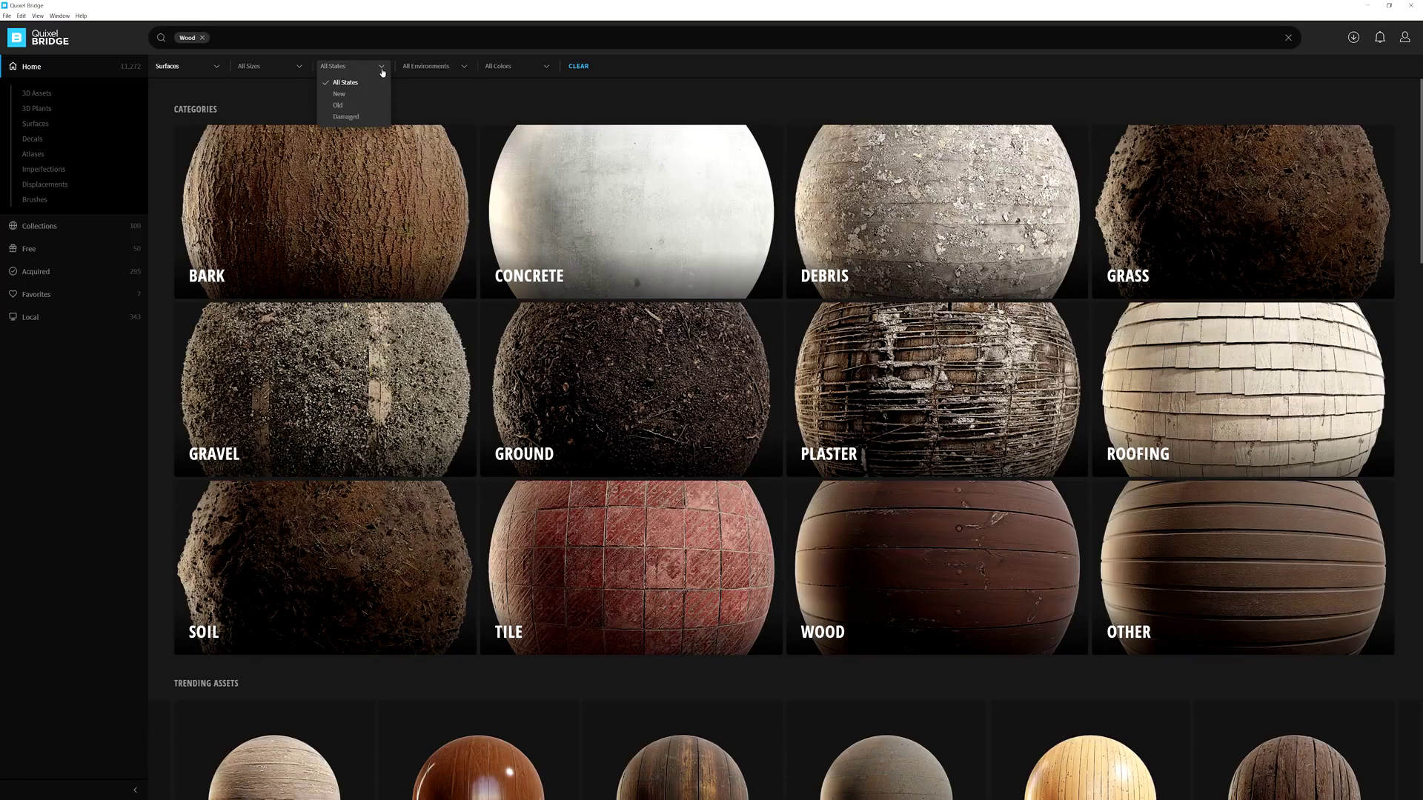
{"action": "left_click", "coordinate": [354, 117]}
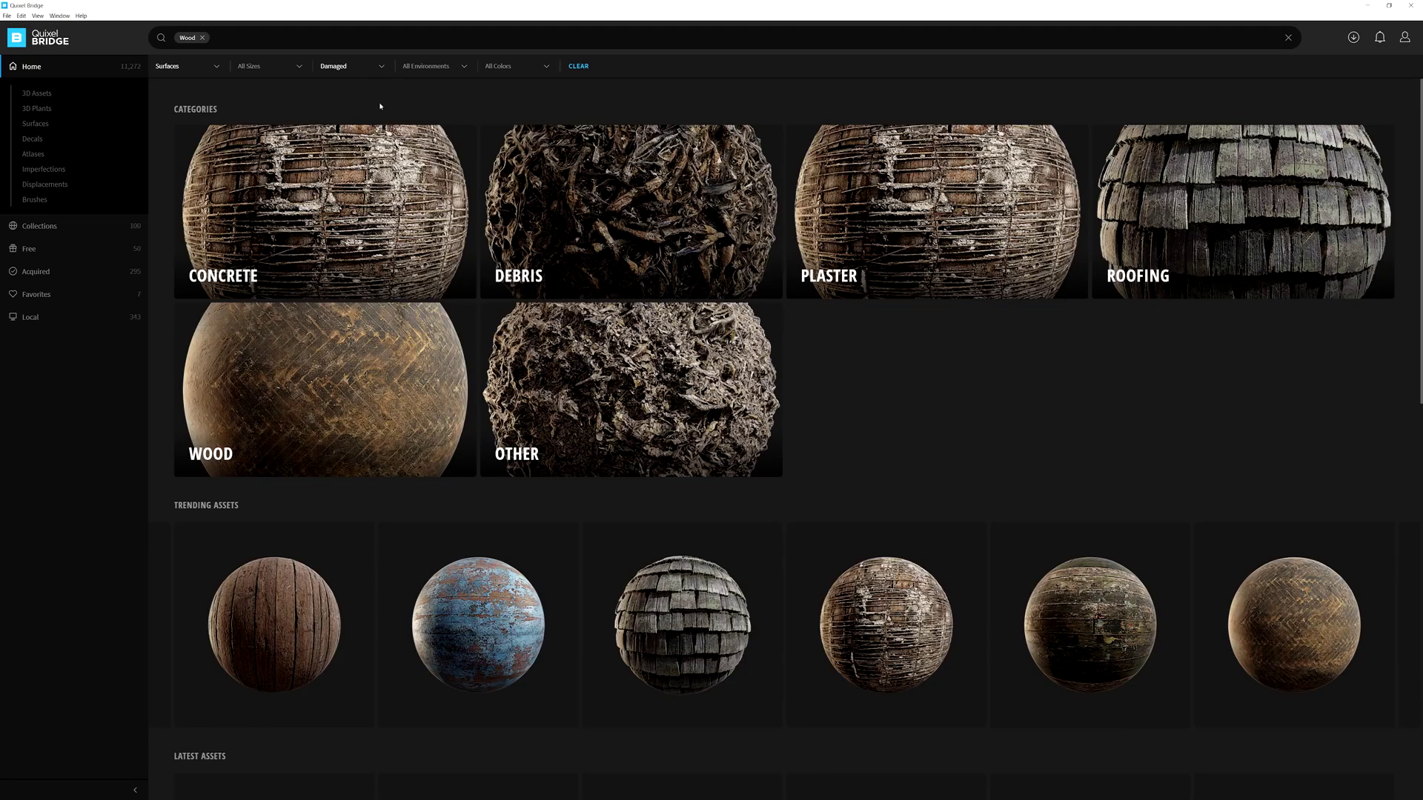
{"action": "left_click", "coordinate": [465, 71]}
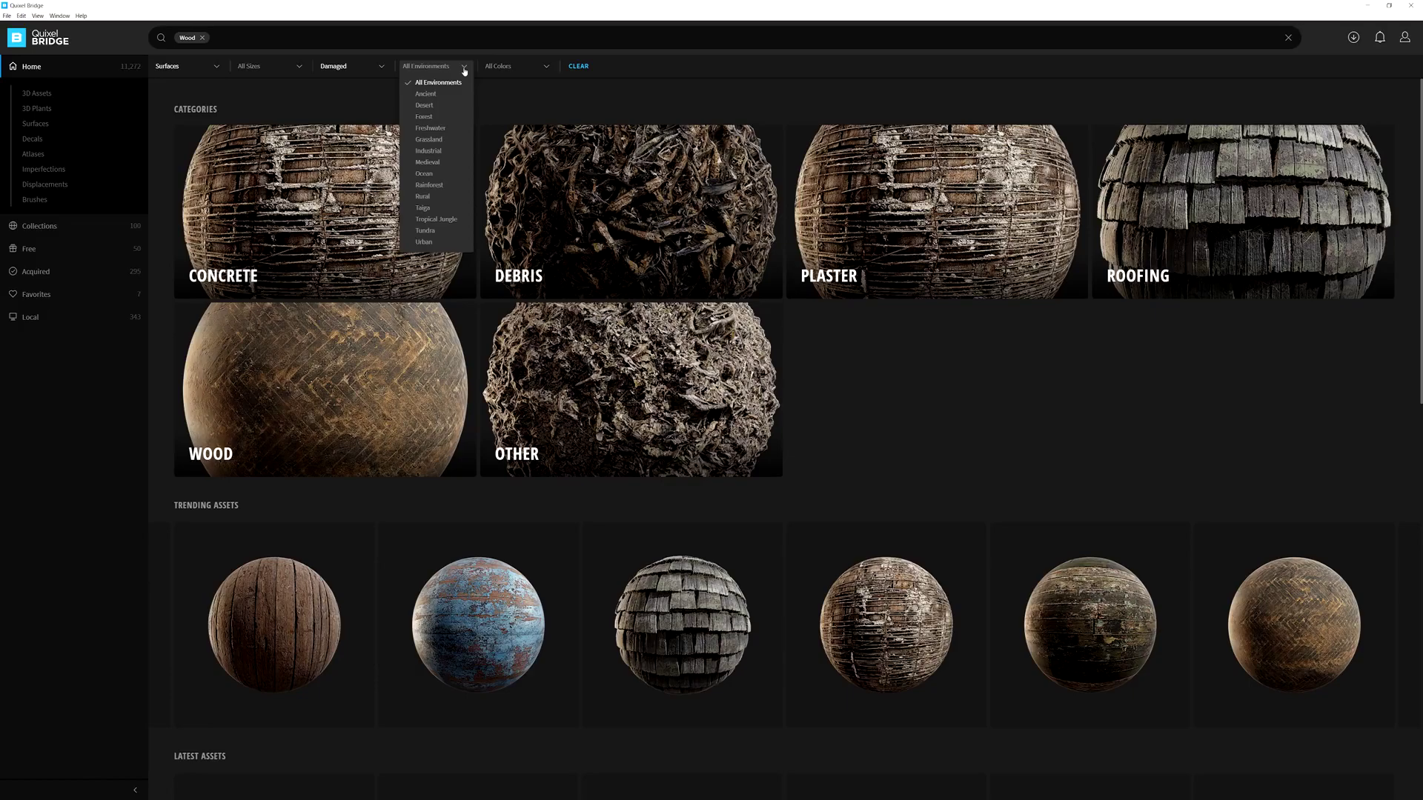
{"action": "left_click", "coordinate": [436, 154]}
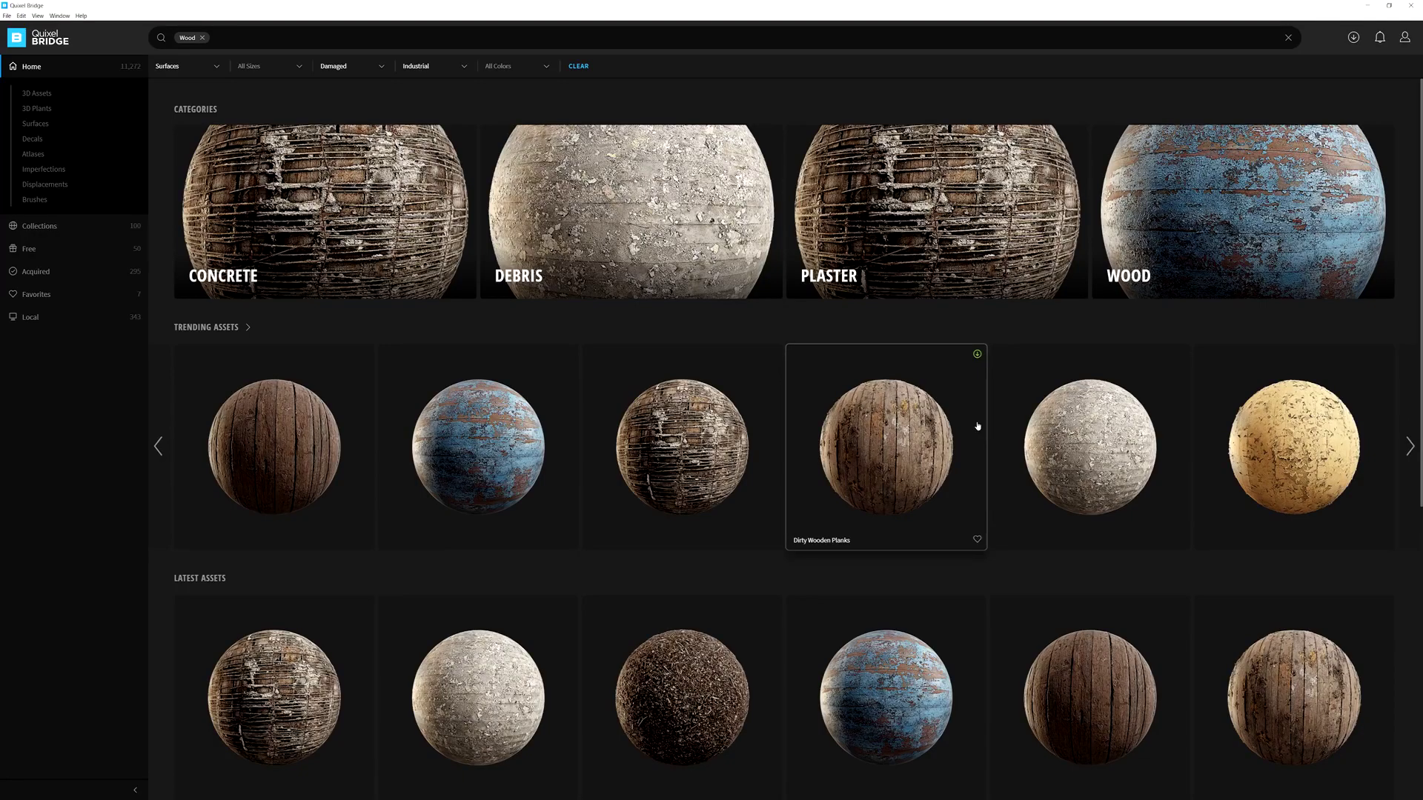
{"action": "left_click", "coordinate": [546, 69]}
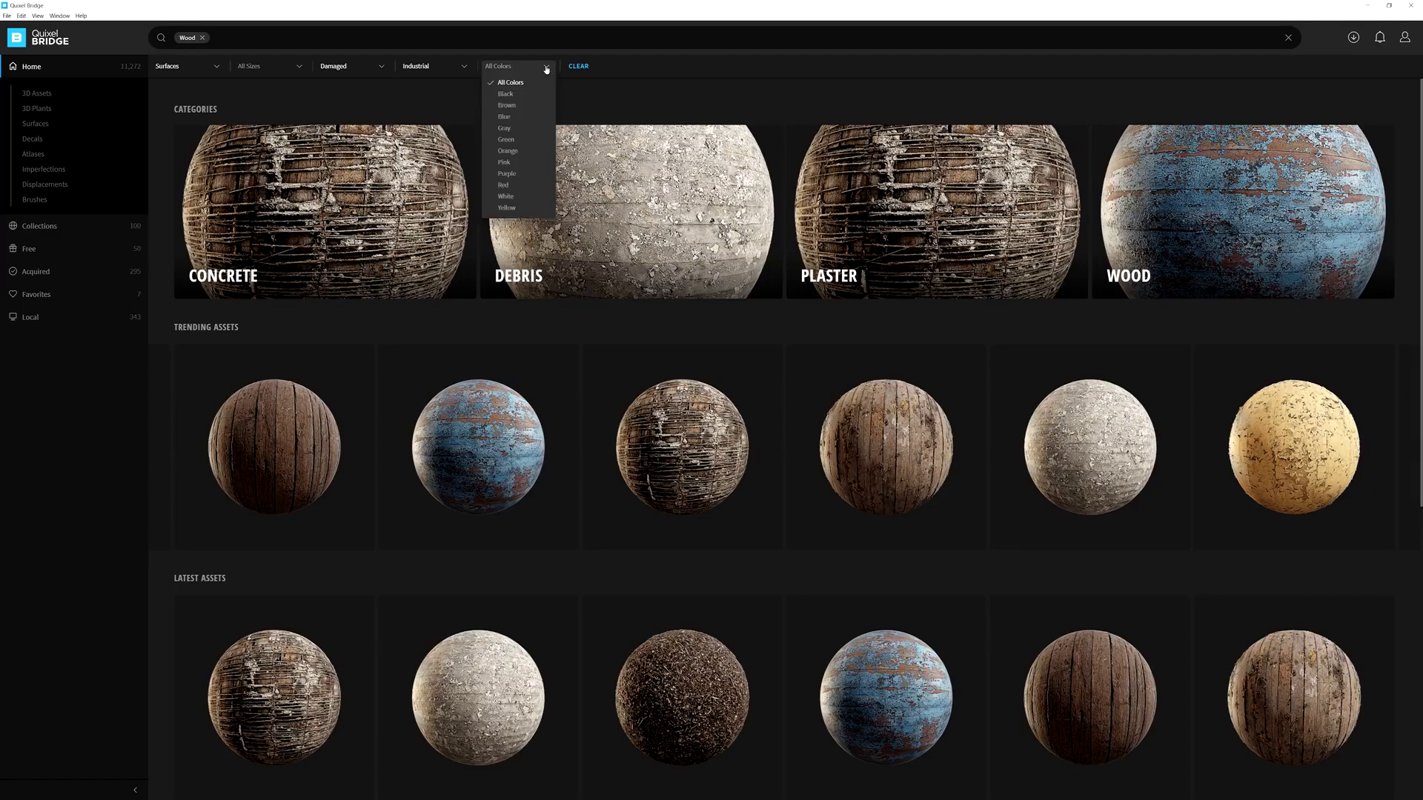
{"action": "left_click", "coordinate": [517, 105]}
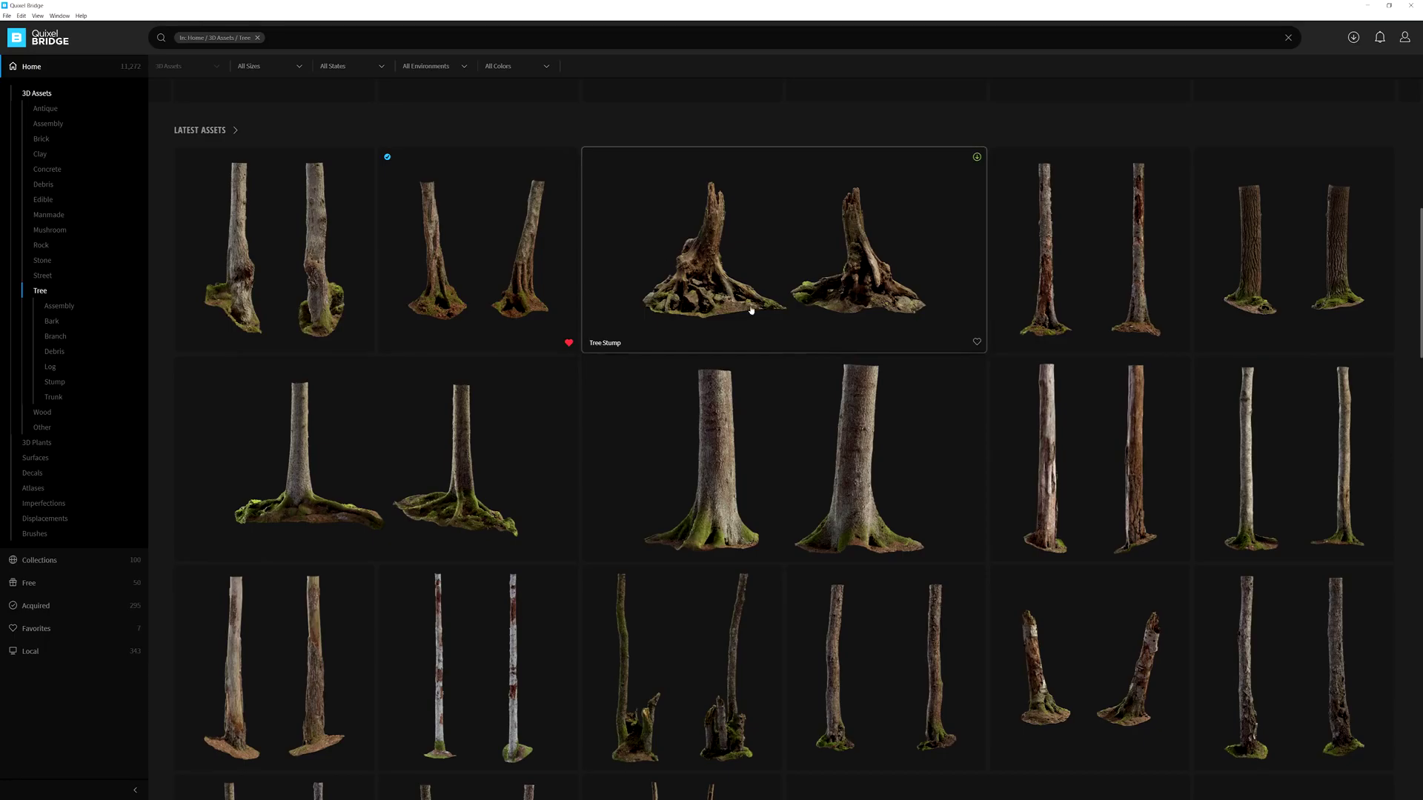
- Download the Tree Stump and three Fir Tree Trunk assets together from the latest tree assets, leaving the owned Birch Tree Trunk out of the selection
{"action": "left_click", "coordinate": [736, 254]}
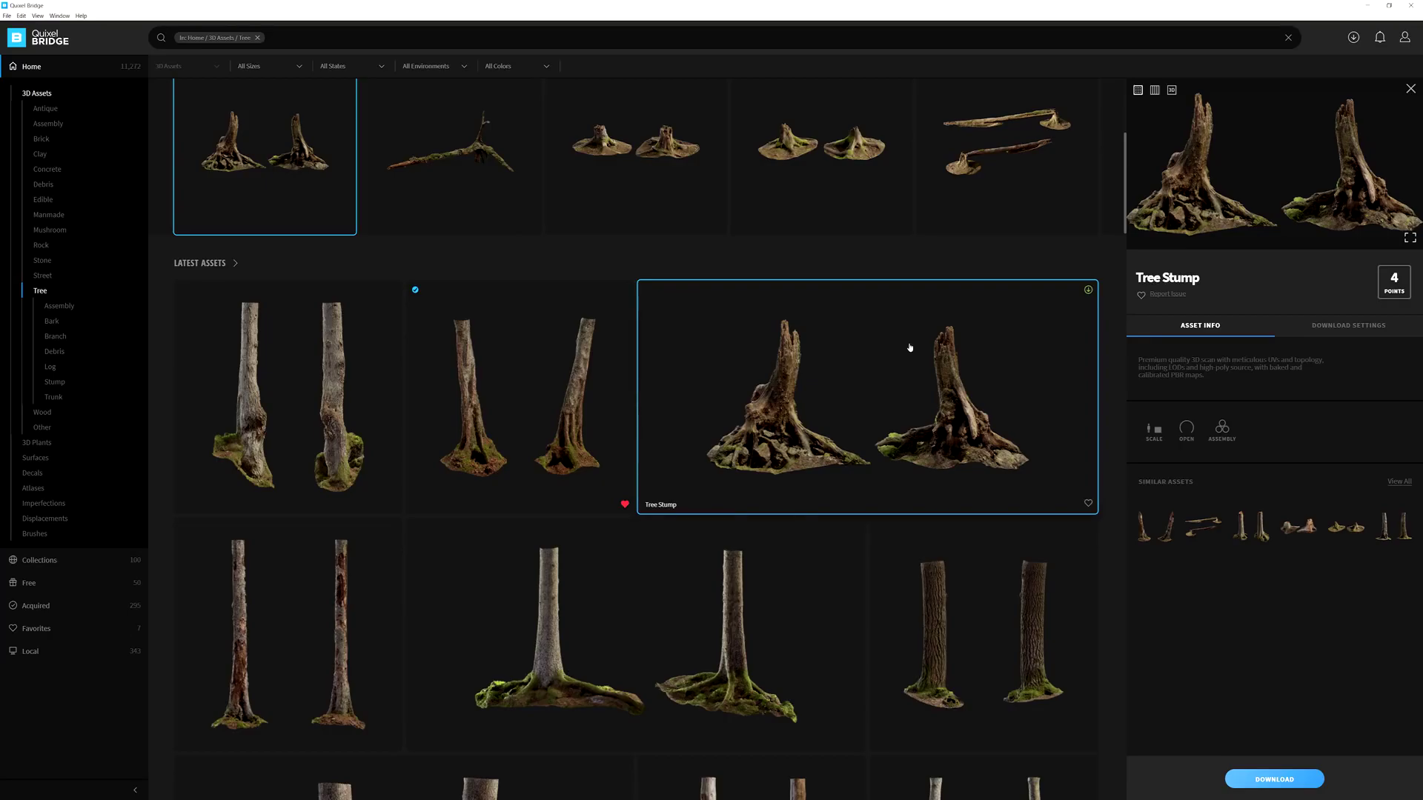
{"action": "left_click", "coordinate": [517, 370], "text": "ctrl"}
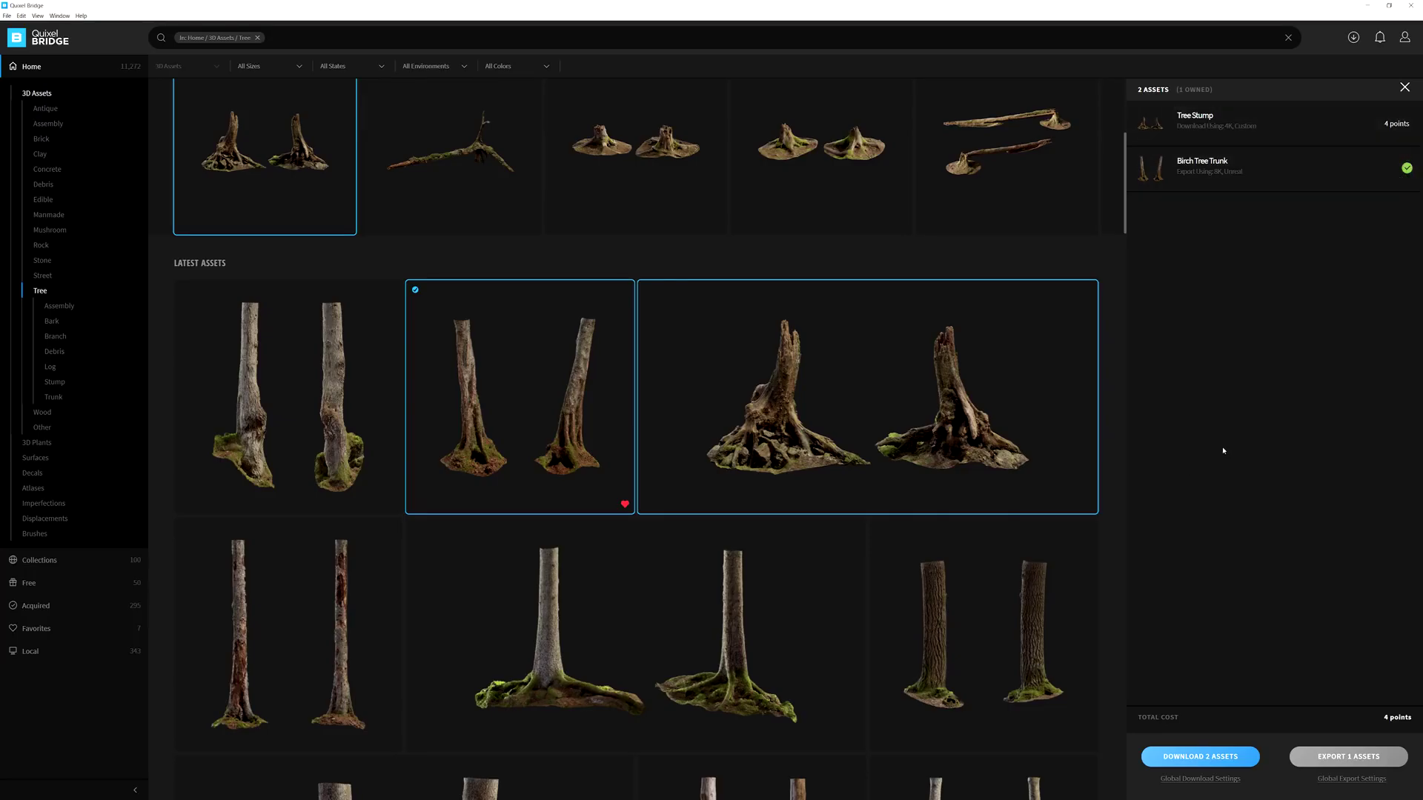
{"action": "left_click", "coordinate": [393, 371], "text": "ctrl"}
{"action": "left_click", "coordinate": [393, 593], "text": "ctrl"}
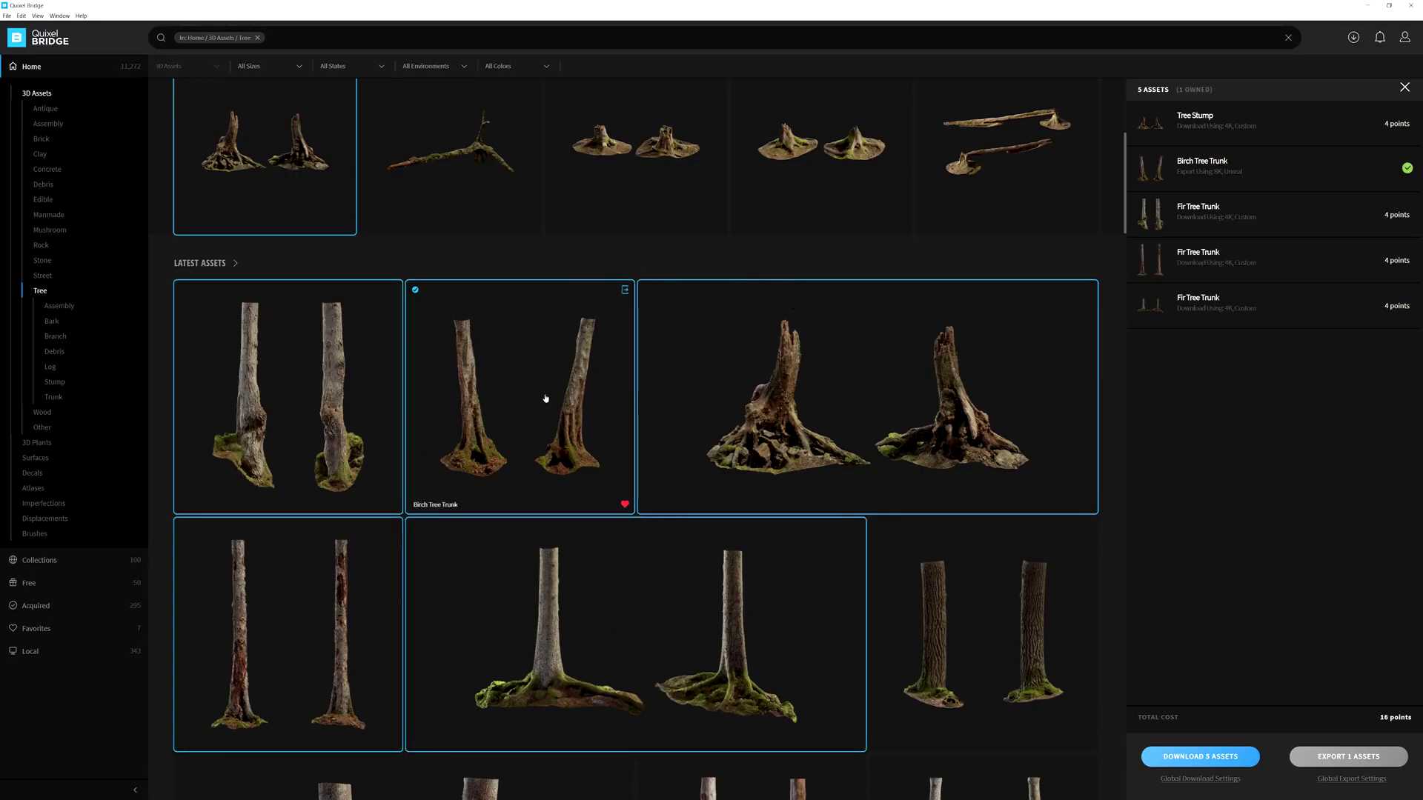
{"action": "left_click", "coordinate": [1406, 168]}
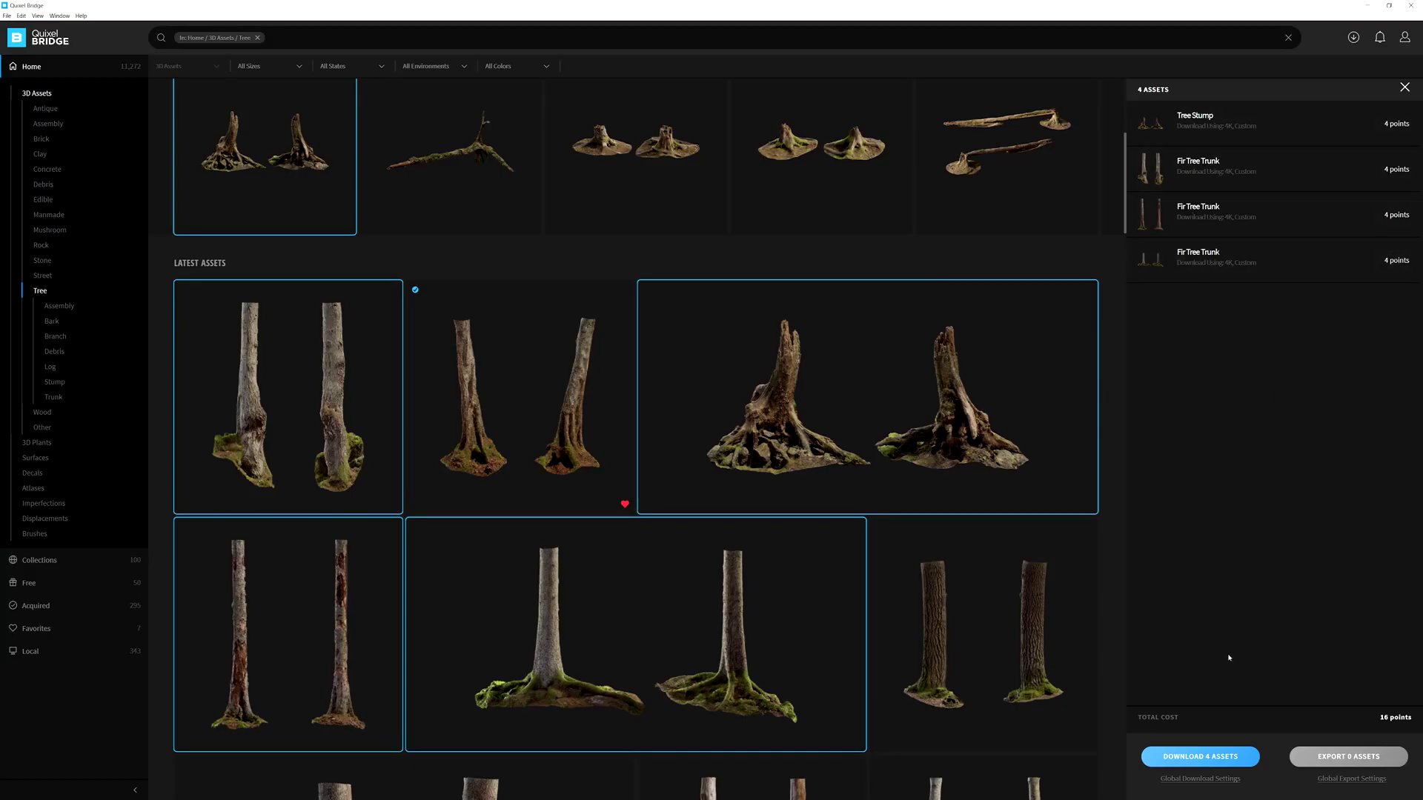
{"action": "left_click", "coordinate": [1209, 755]}
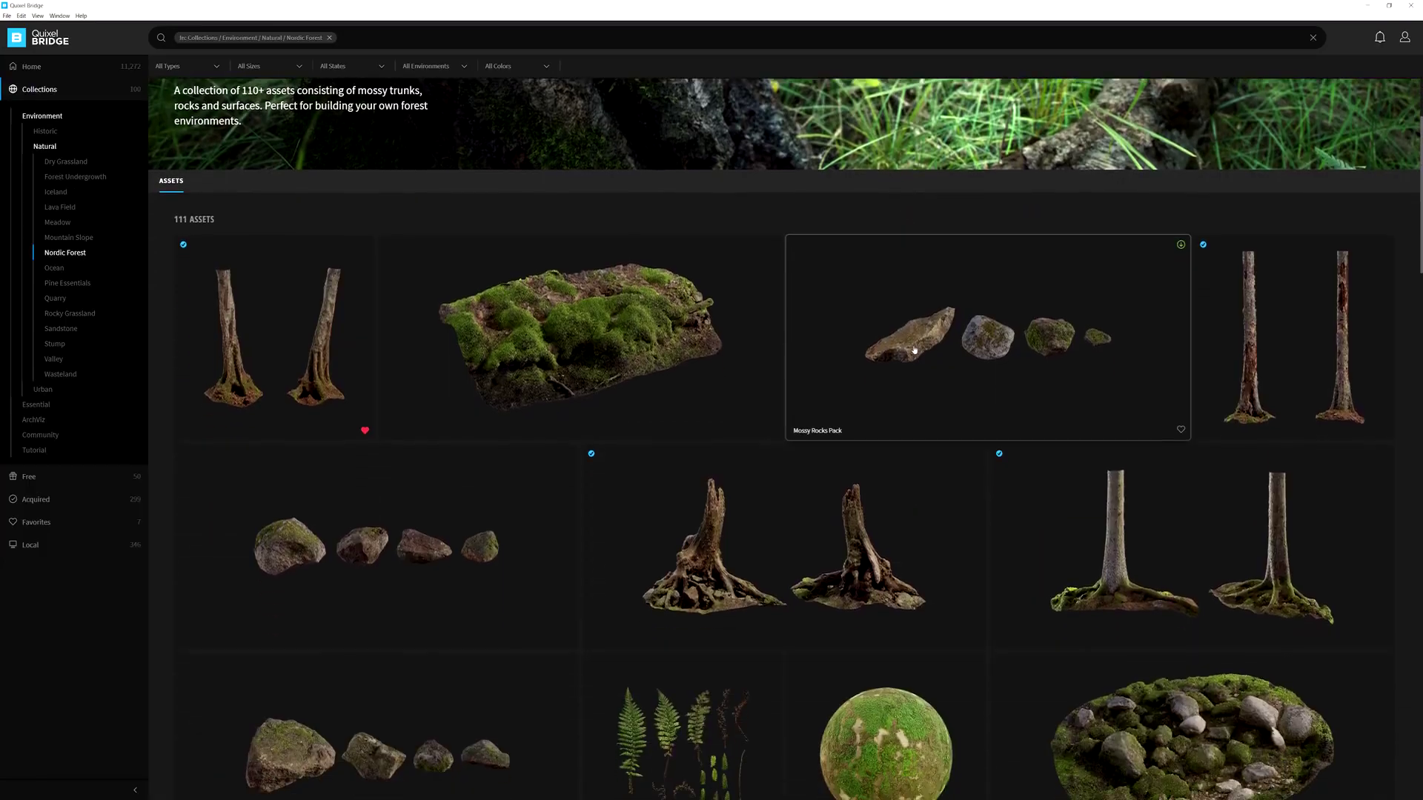
- Find the Mossy Rocks asset in the Nordic Forest collection and add it to the favorites
{"action": "scroll", "coordinate": [910, 348], "scroll_direction": "down", "scroll_amount": 3}
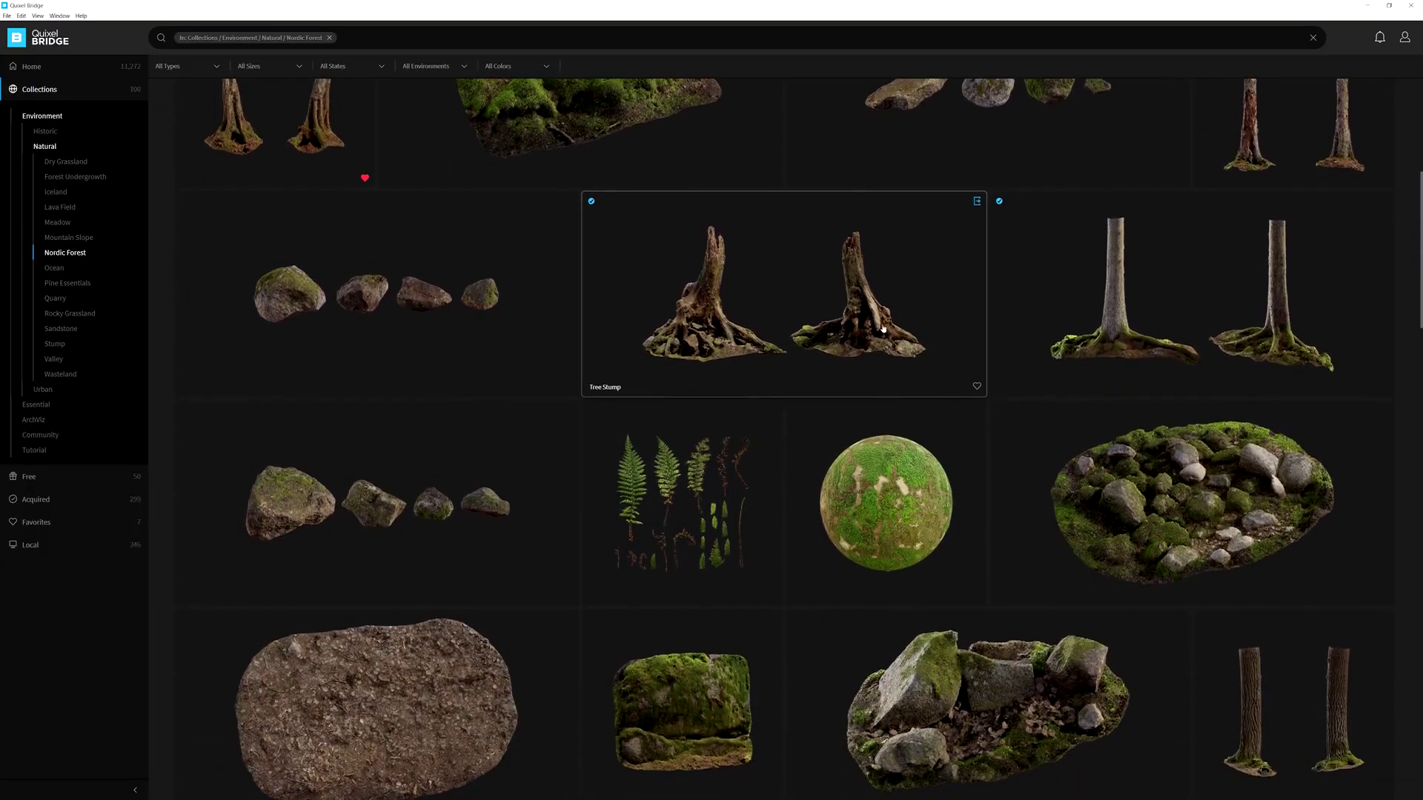
{"action": "scroll", "coordinate": [851, 305], "scroll_direction": "up", "scroll_amount": 1}
{"action": "scroll", "coordinate": [849, 306], "scroll_direction": "down", "scroll_amount": 3}
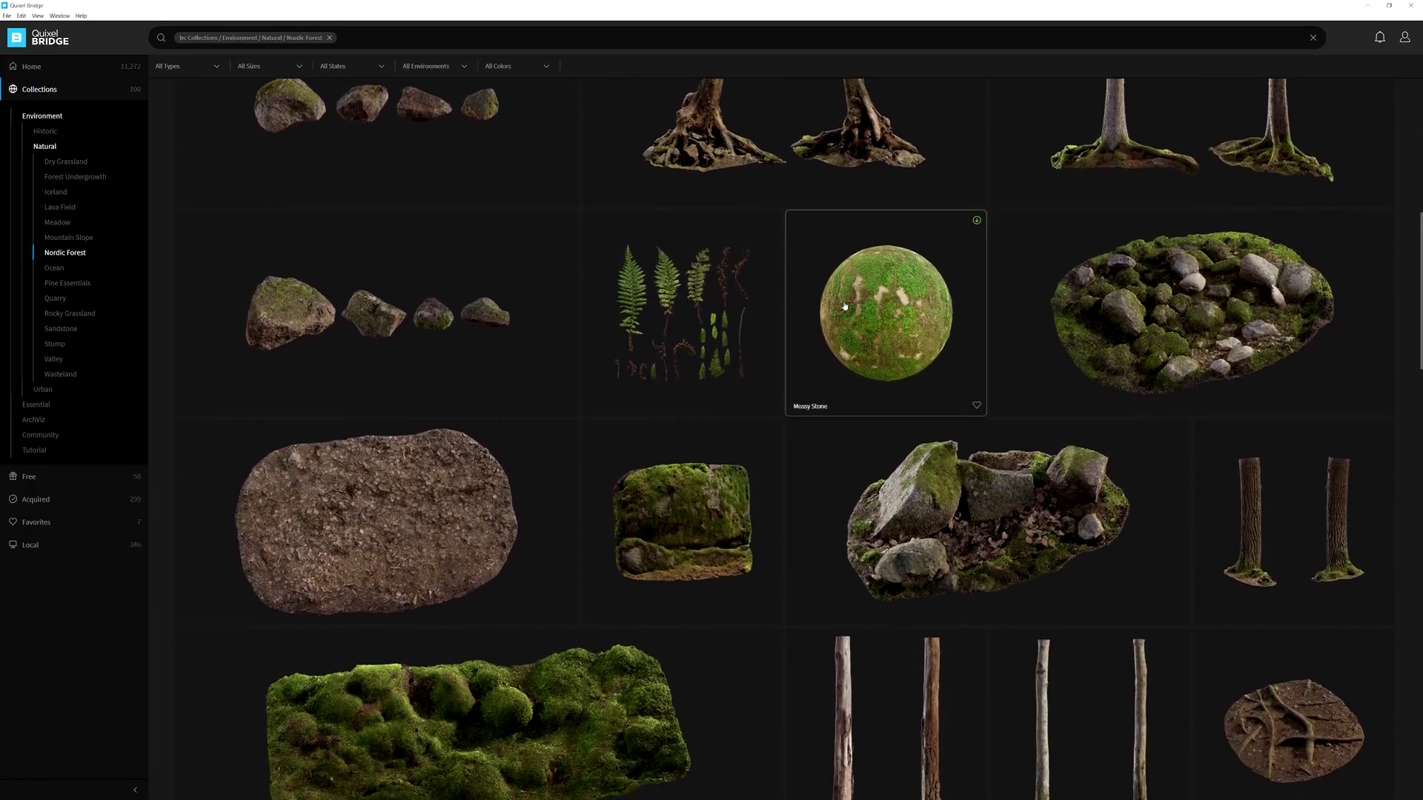
{"action": "scroll", "coordinate": [845, 307], "scroll_direction": "down", "scroll_amount": 2}
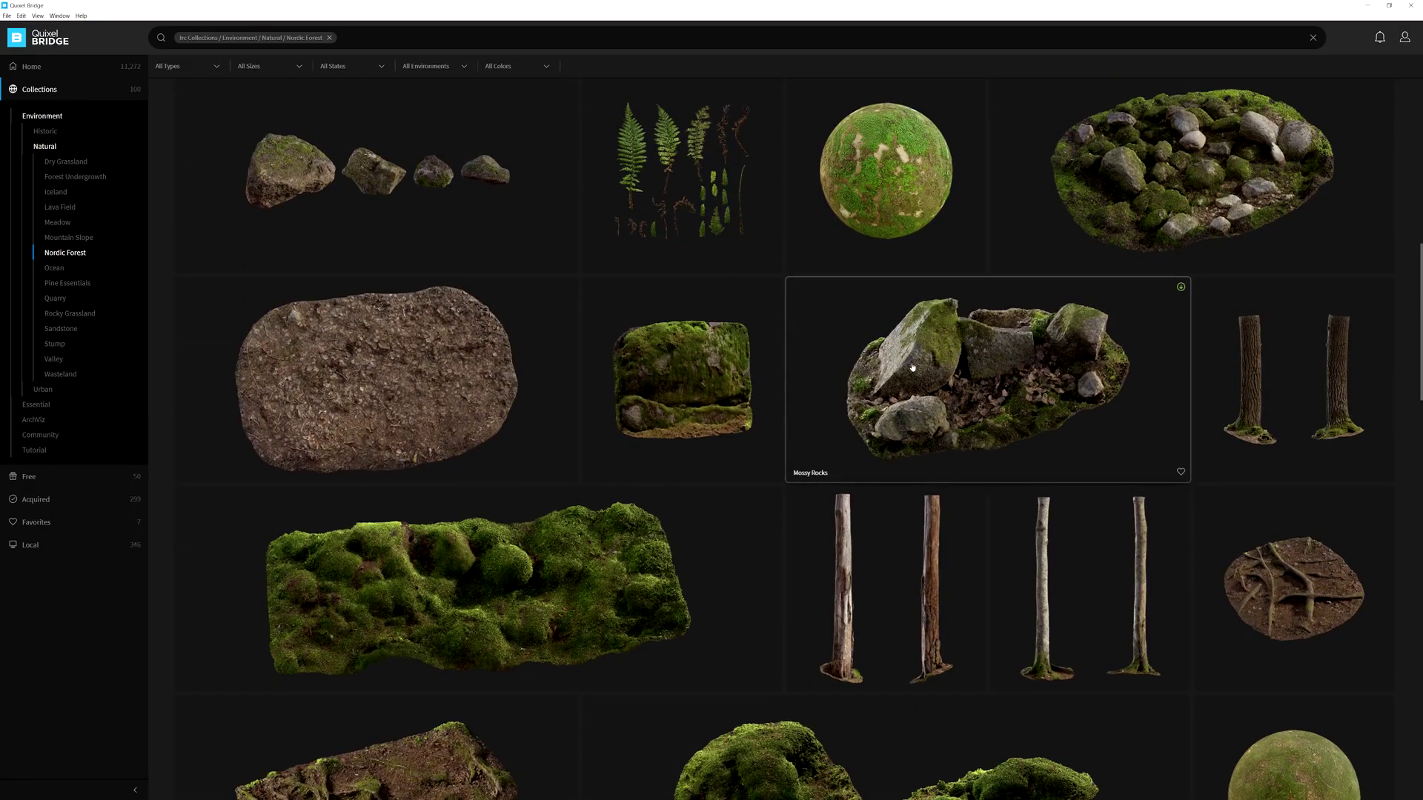
{"action": "left_click", "coordinate": [912, 367]}
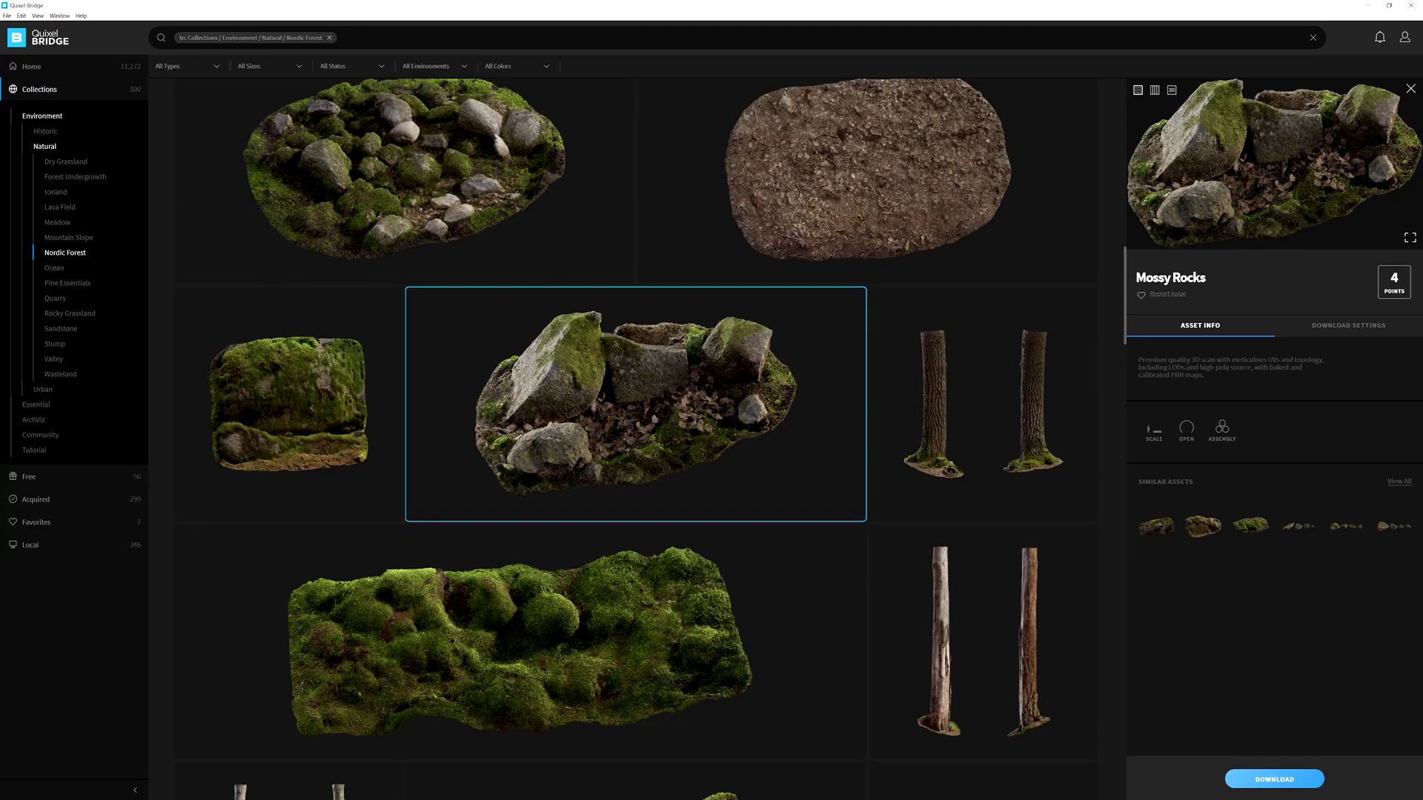
{"action": "left_click", "coordinate": [1142, 297]}
- Examine the individual texture maps of Mossy Rocks, from Albedo to Normal, and return to its image preview
{"action": "left_click", "coordinate": [1155, 92]}
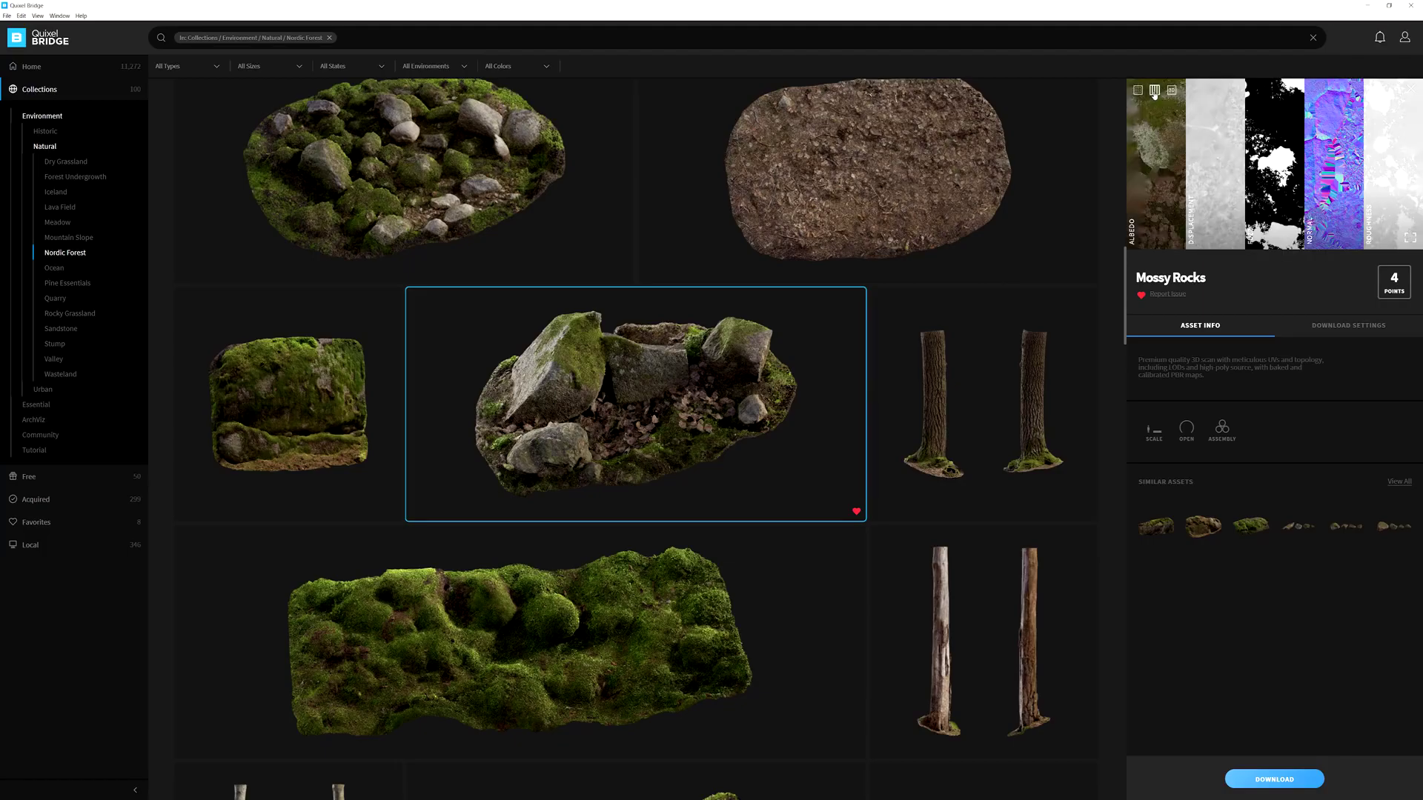
{"action": "mouse_move", "coordinate": [1176, 148]}
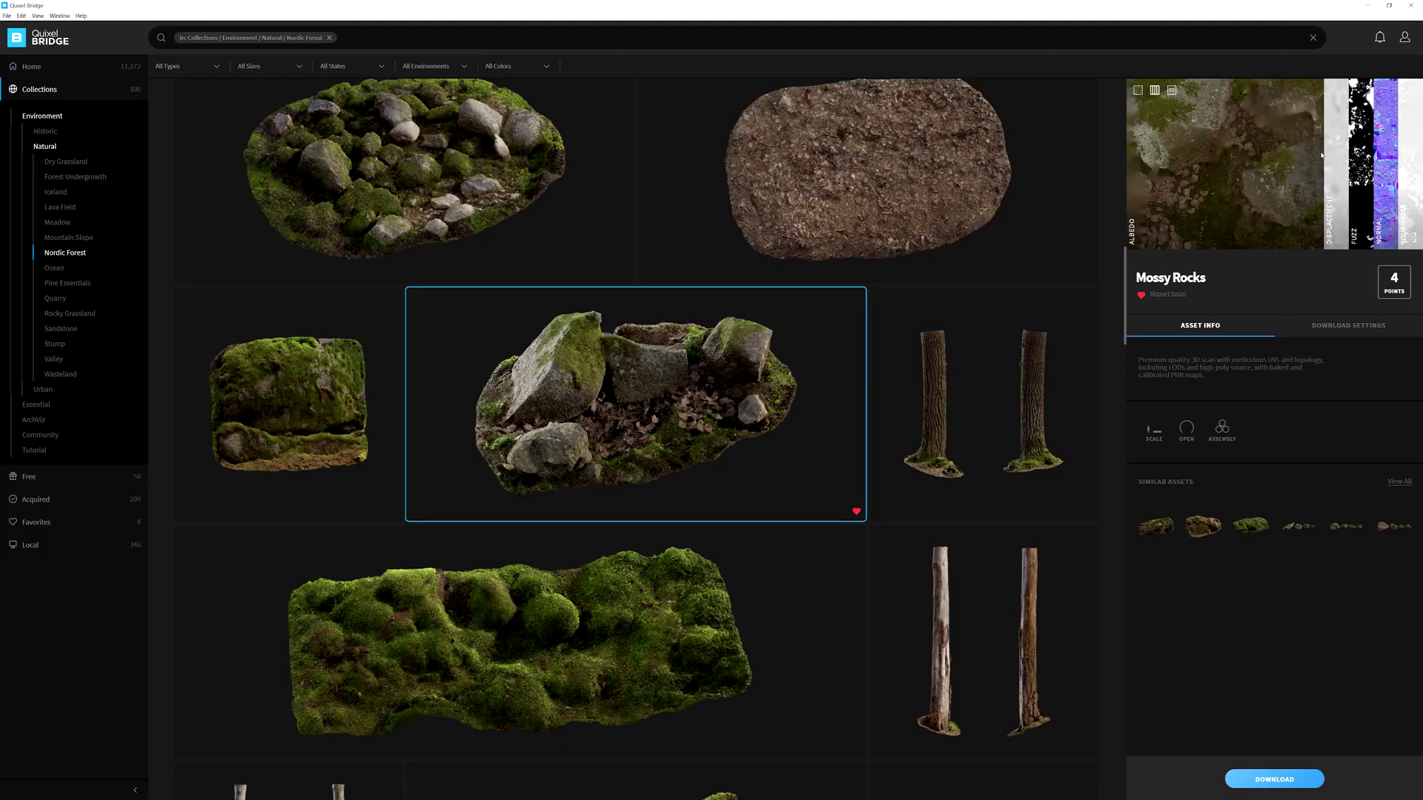
{"action": "mouse_move", "coordinate": [1320, 156]}
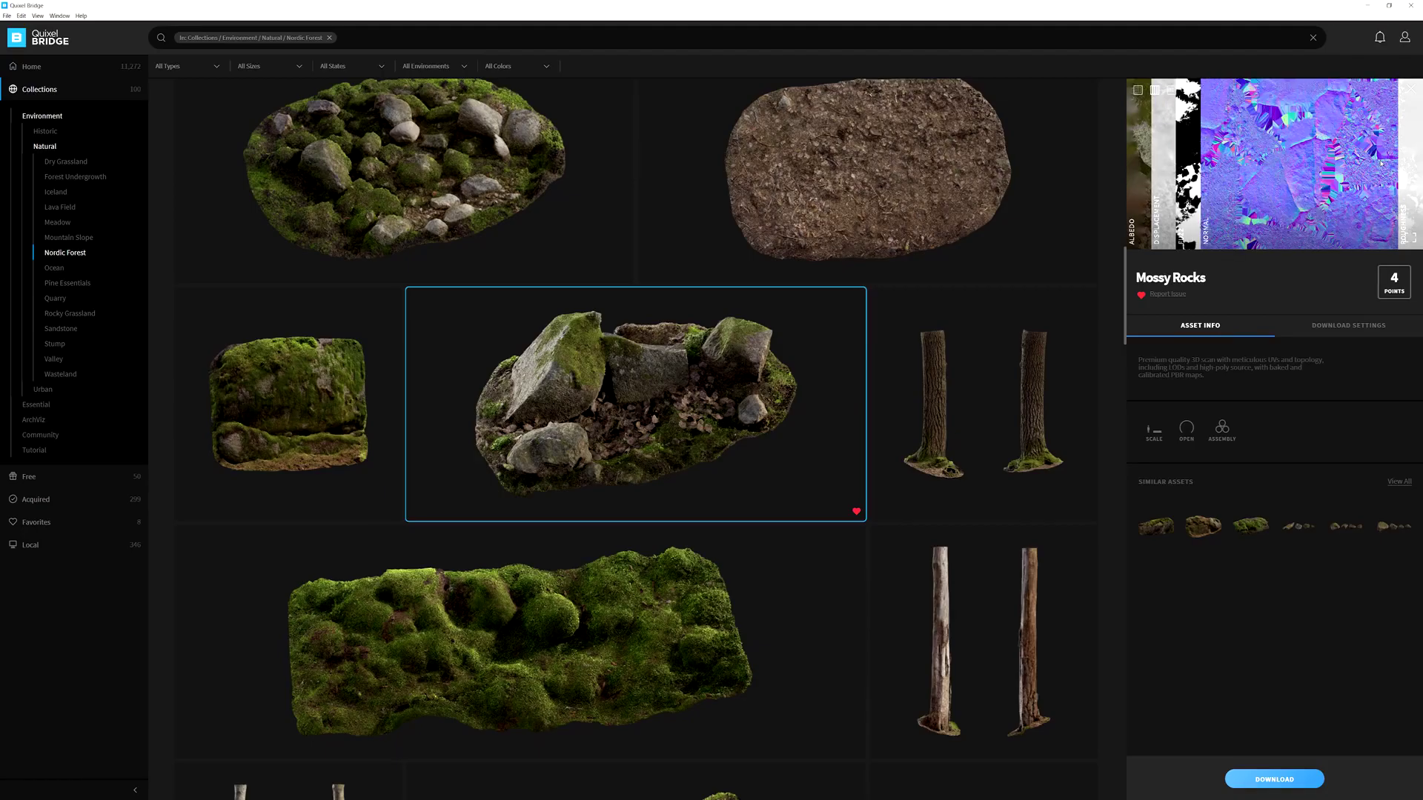
{"action": "mouse_move", "coordinate": [1407, 162]}
{"action": "left_click", "coordinate": [1298, 172]}
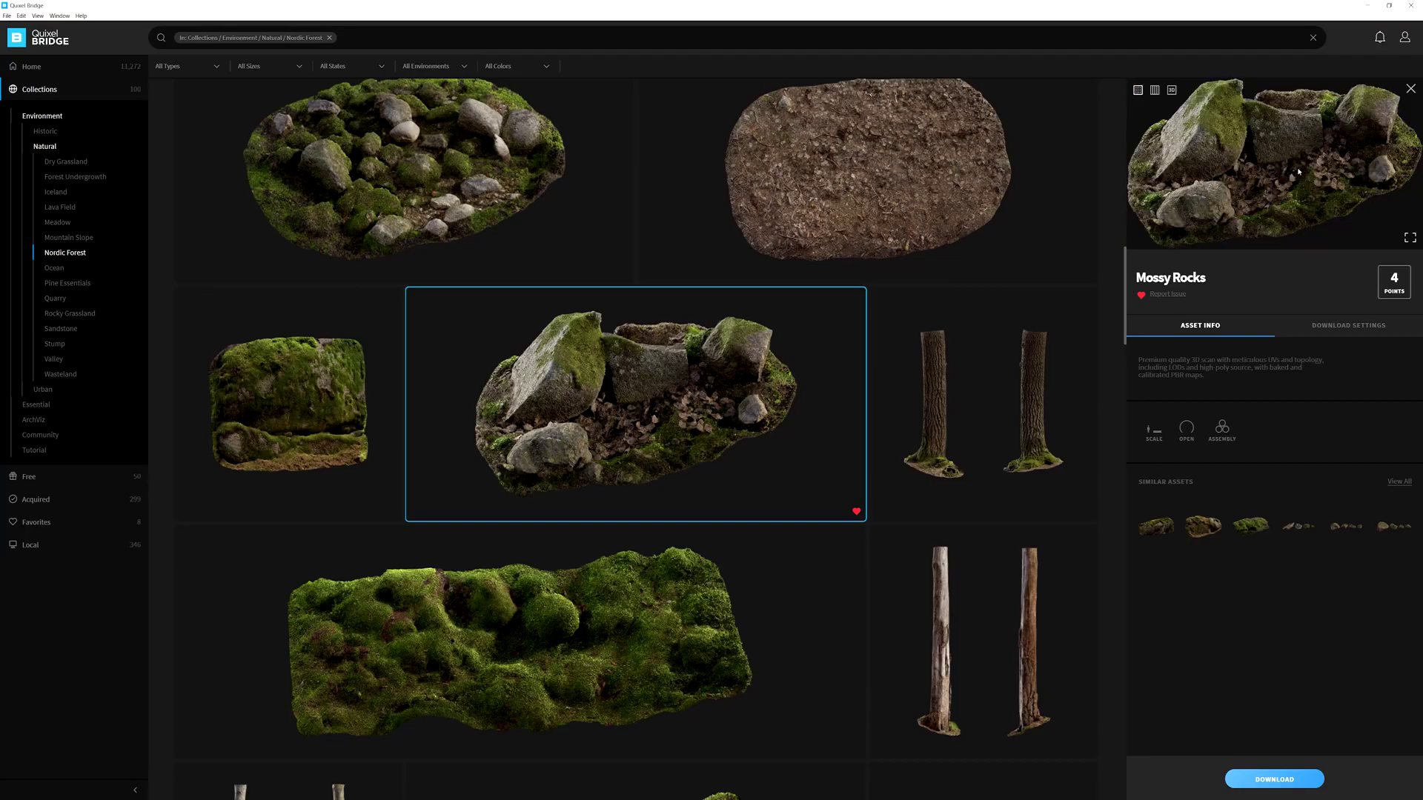
- View Mossy Rocks as a 3D model, rotate it, and compare its Albedo and Normal displays before returning to PBR
{"action": "left_click", "coordinate": [1172, 90]}
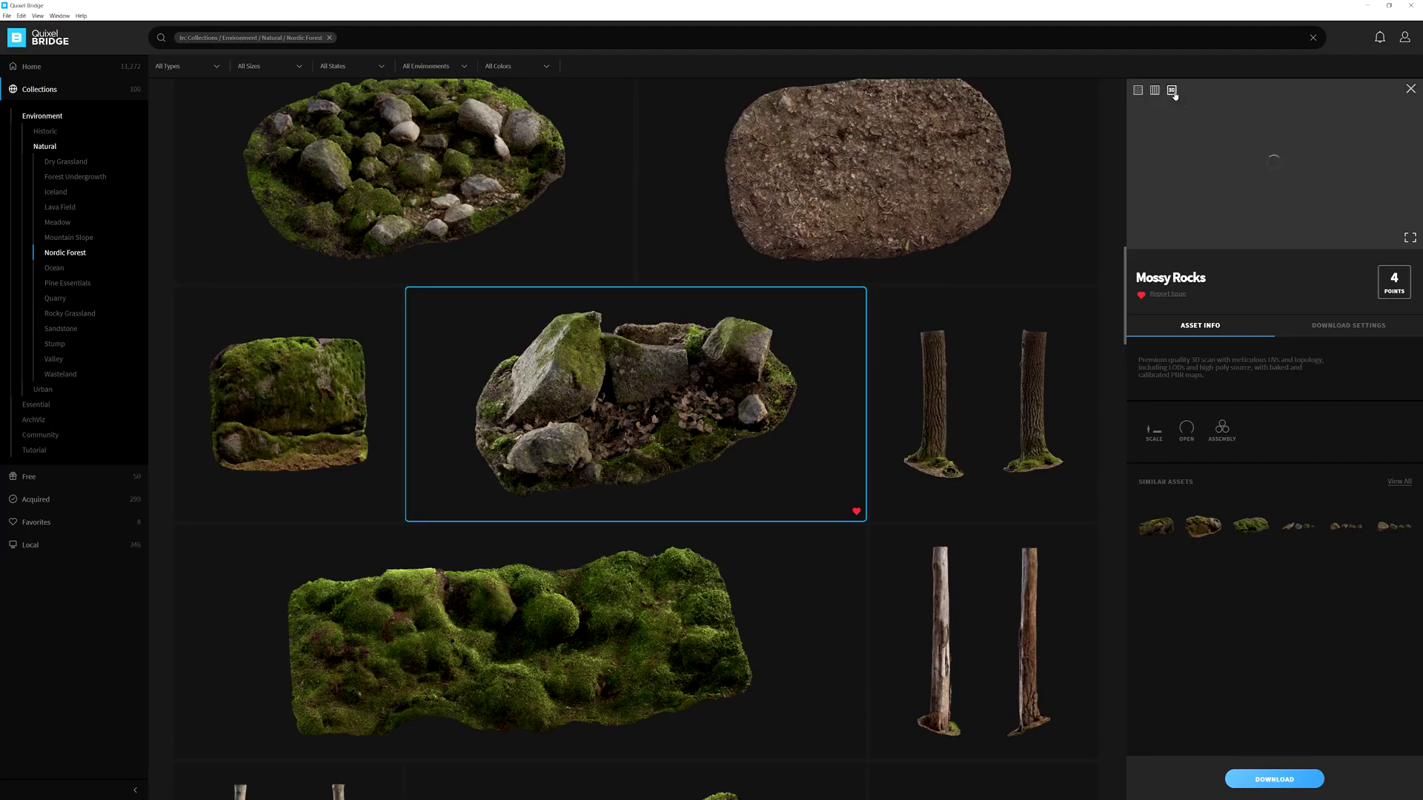
{"action": "left_click_drag", "start_coordinate": [1286, 201], "coordinate": [1180, 235]}
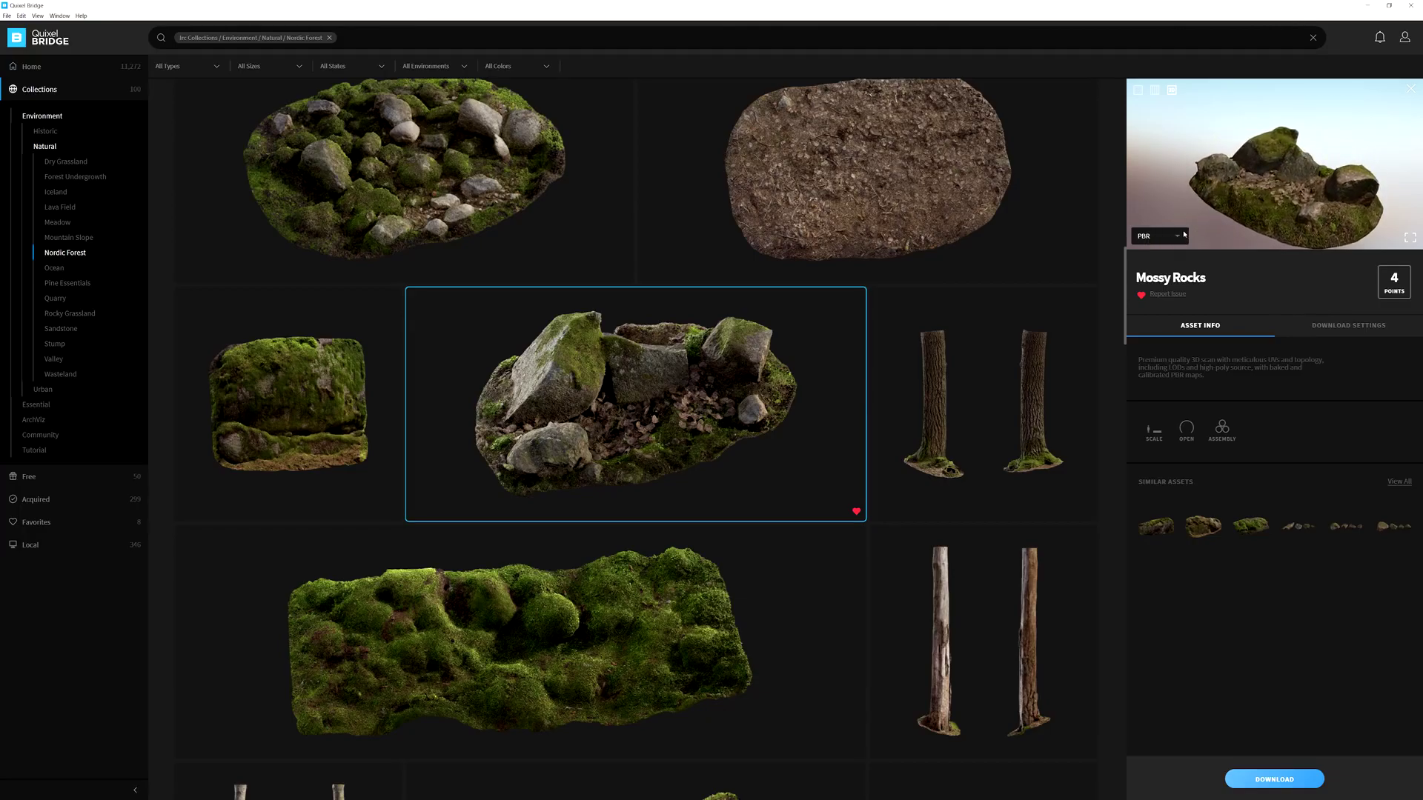
{"action": "left_click", "coordinate": [1179, 239]}
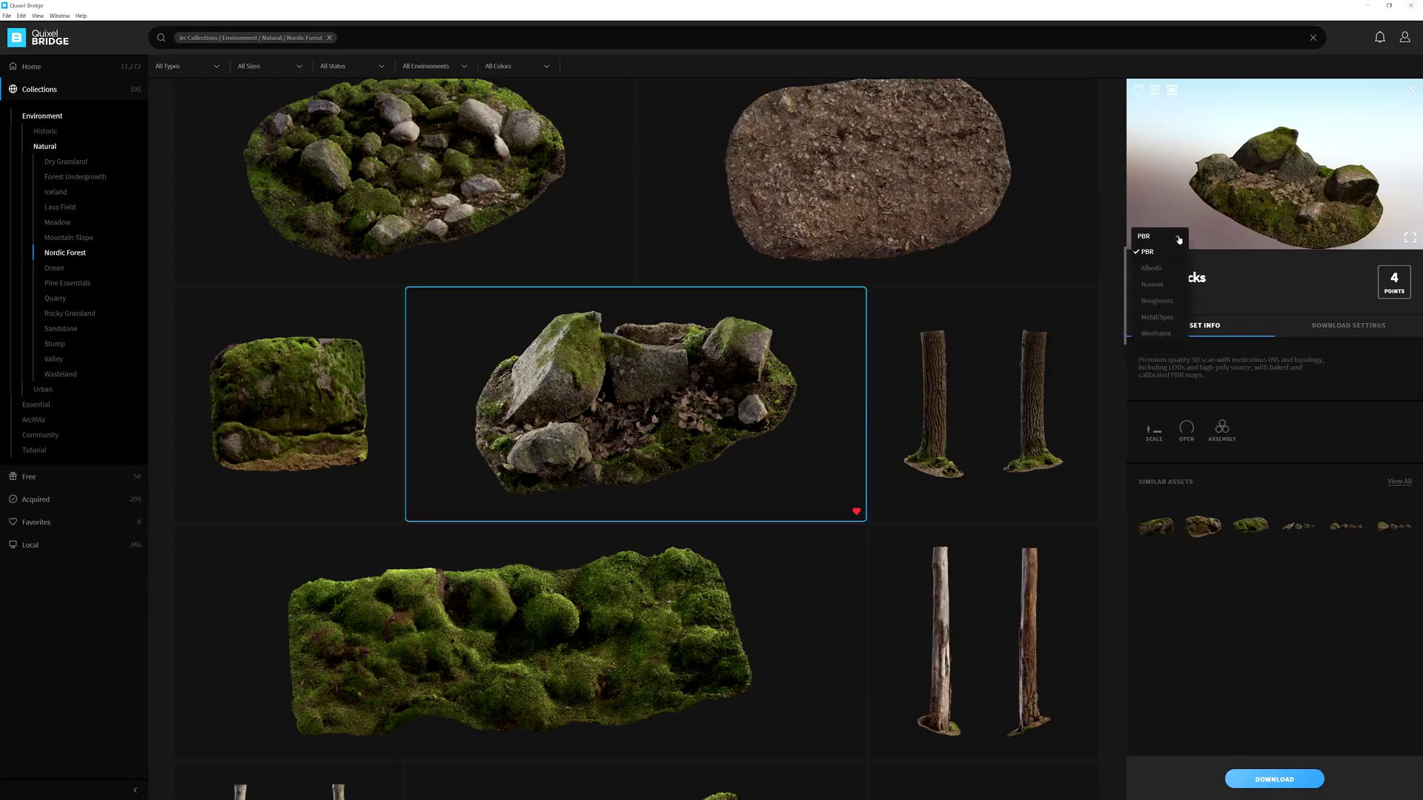
{"action": "left_click", "coordinate": [1161, 271]}
{"action": "left_click", "coordinate": [1177, 238]}
{"action": "left_click", "coordinate": [1153, 284]}
{"action": "left_click", "coordinate": [1177, 237]}
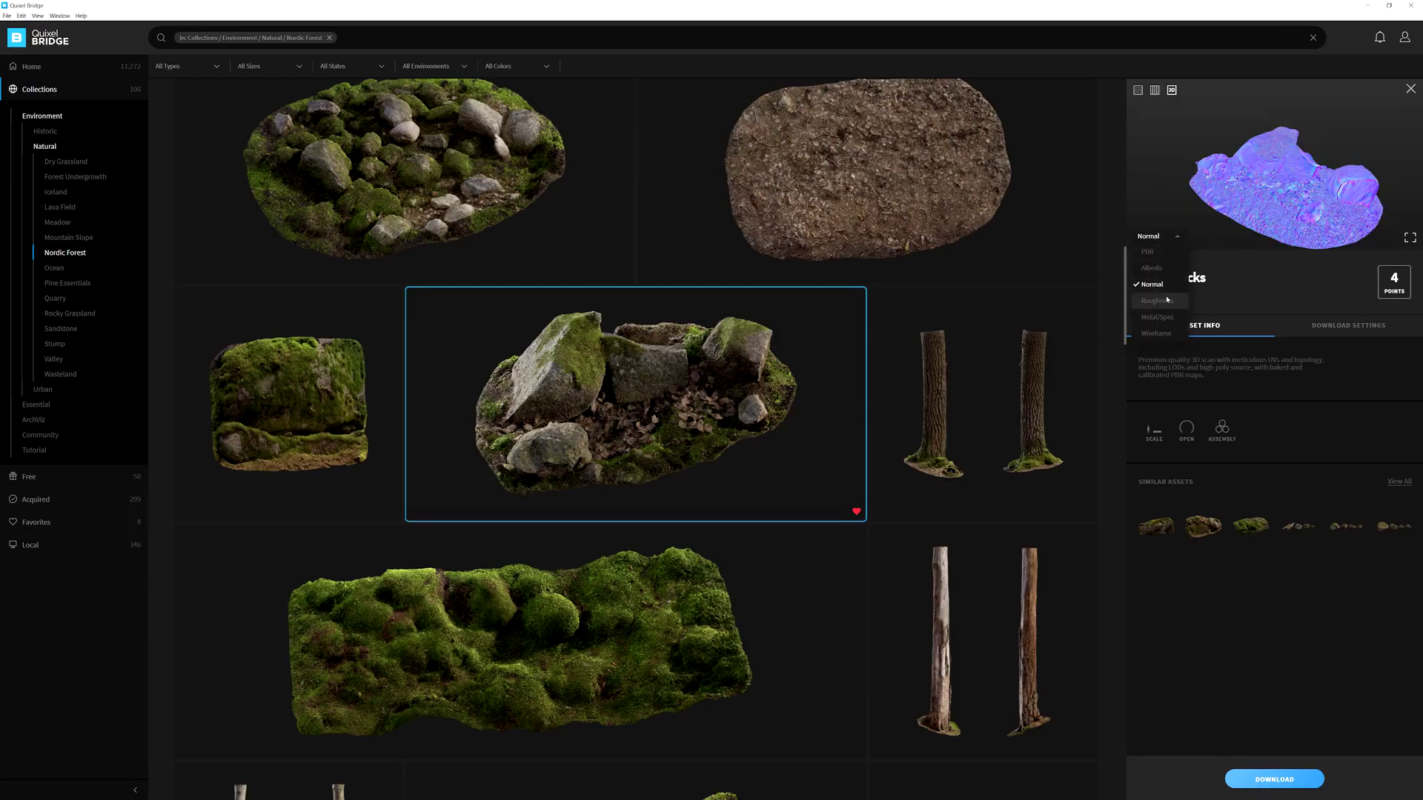
{"action": "left_click", "coordinate": [1148, 251]}
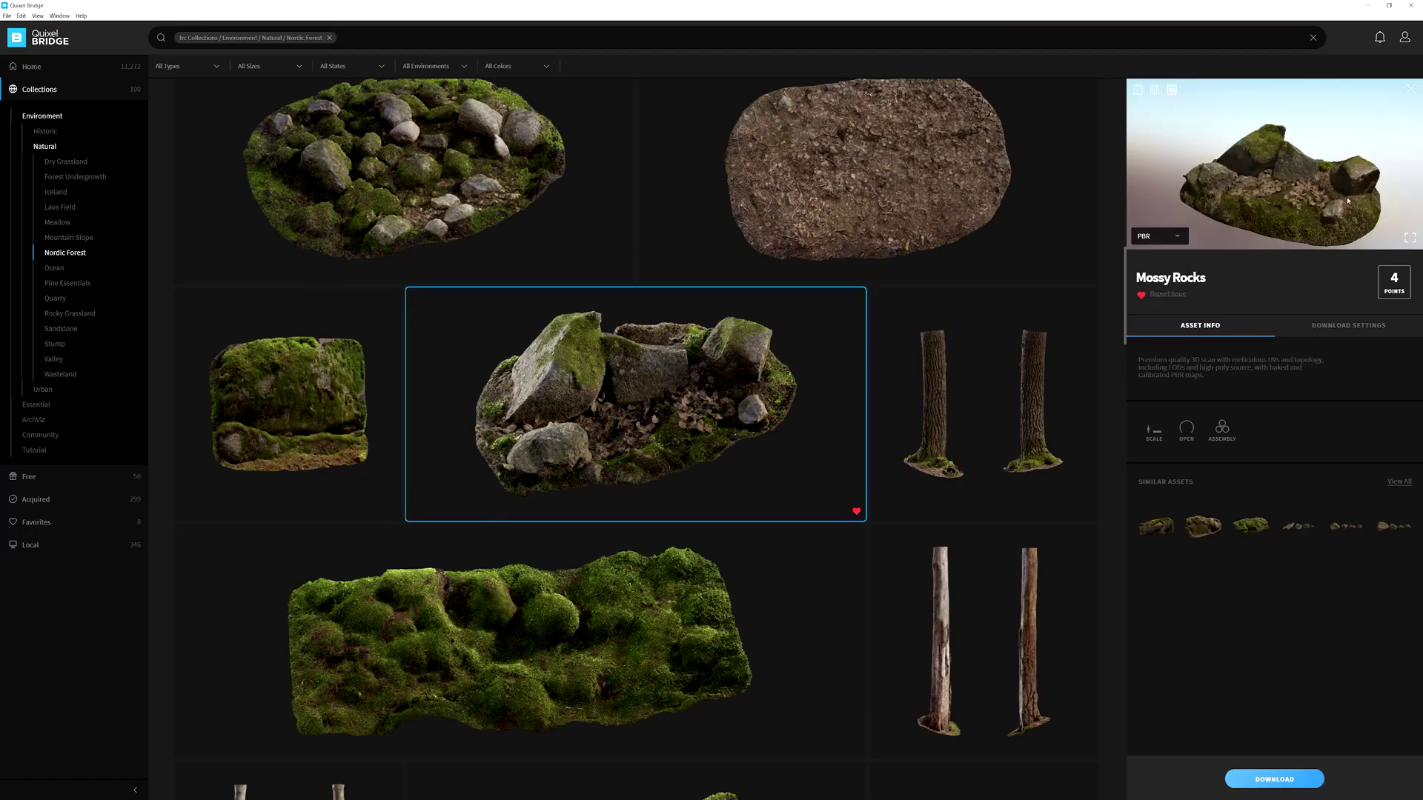
- Inspect the Mossy Rocks 3D model in full screen, rotating it, shifting its light source and moving it within the view
{"action": "left_click", "coordinate": [1410, 237]}
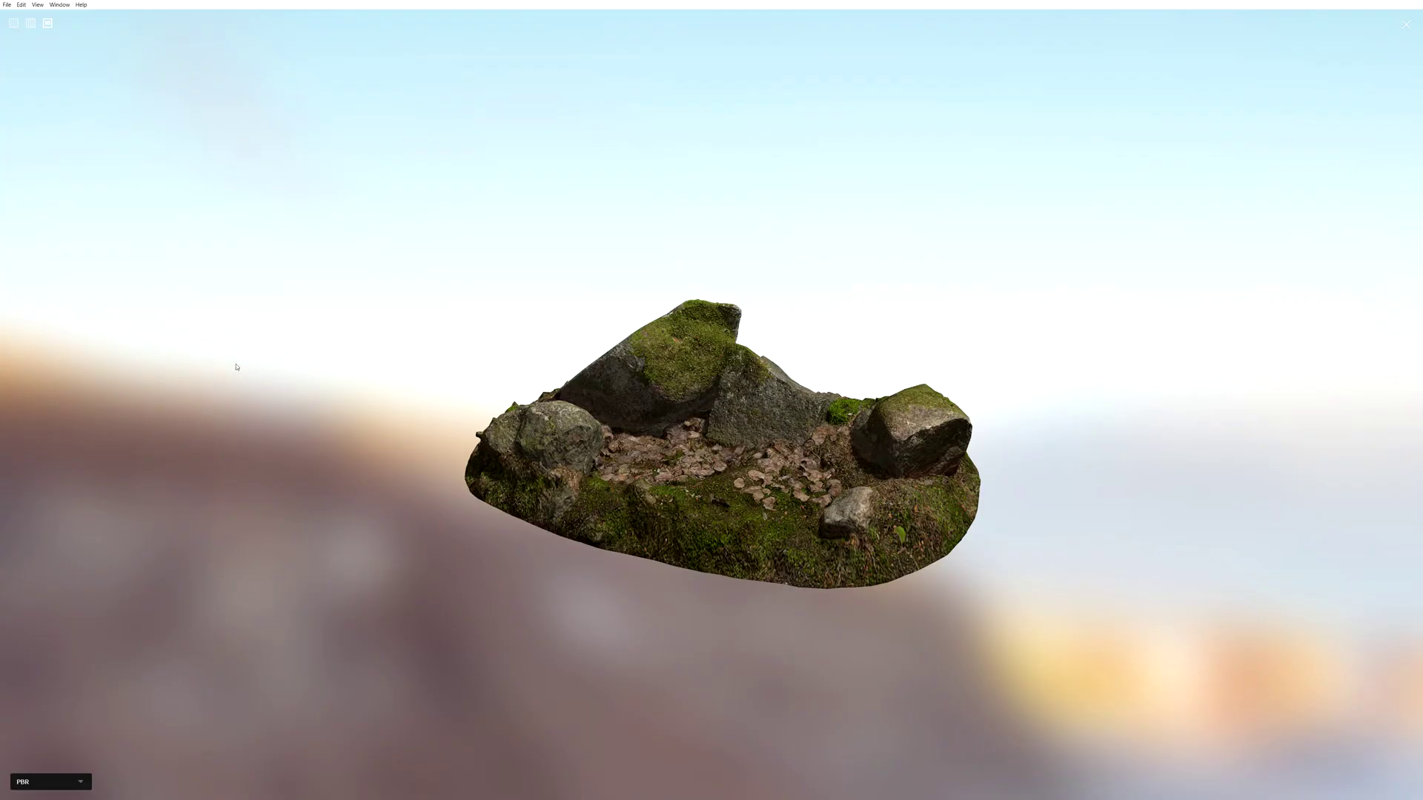
{"action": "left_click_drag", "start_coordinate": [755, 491], "coordinate": [797, 471]}
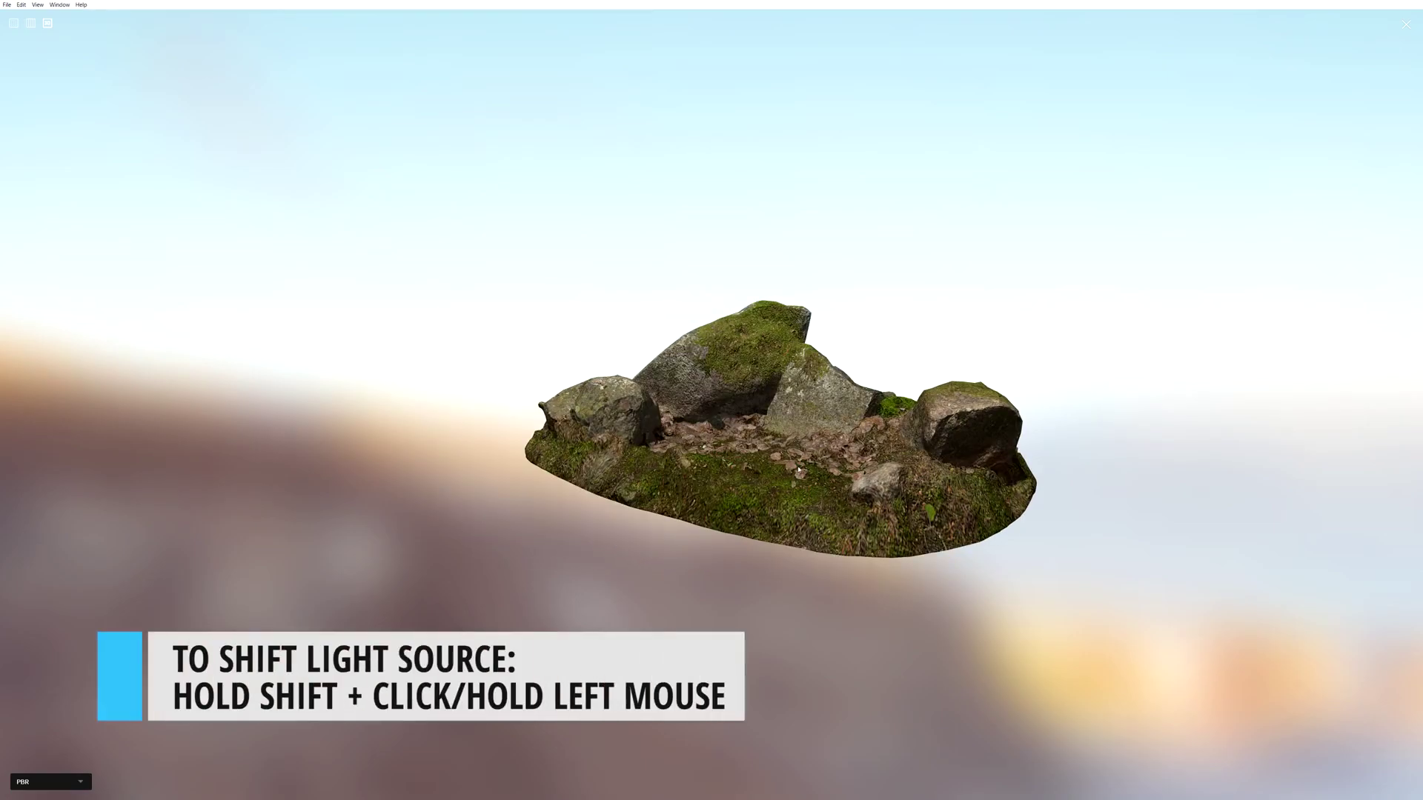
{"action": "left_click_drag", "start_coordinate": [842, 441], "coordinate": [807, 421], "text": "shift"}
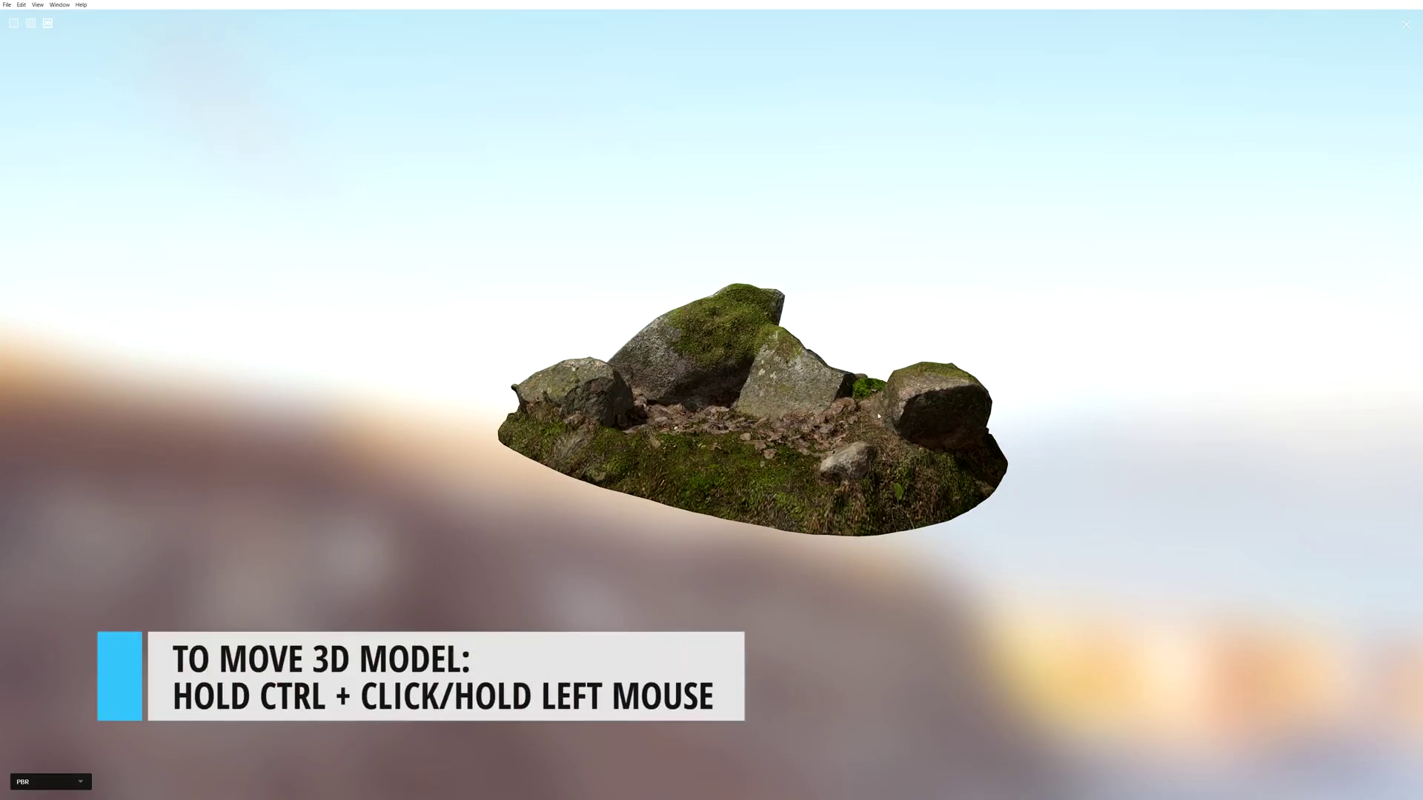
{"action": "left_click_drag", "start_coordinate": [739, 432], "coordinate": [615, 485], "text": "ctrl"}
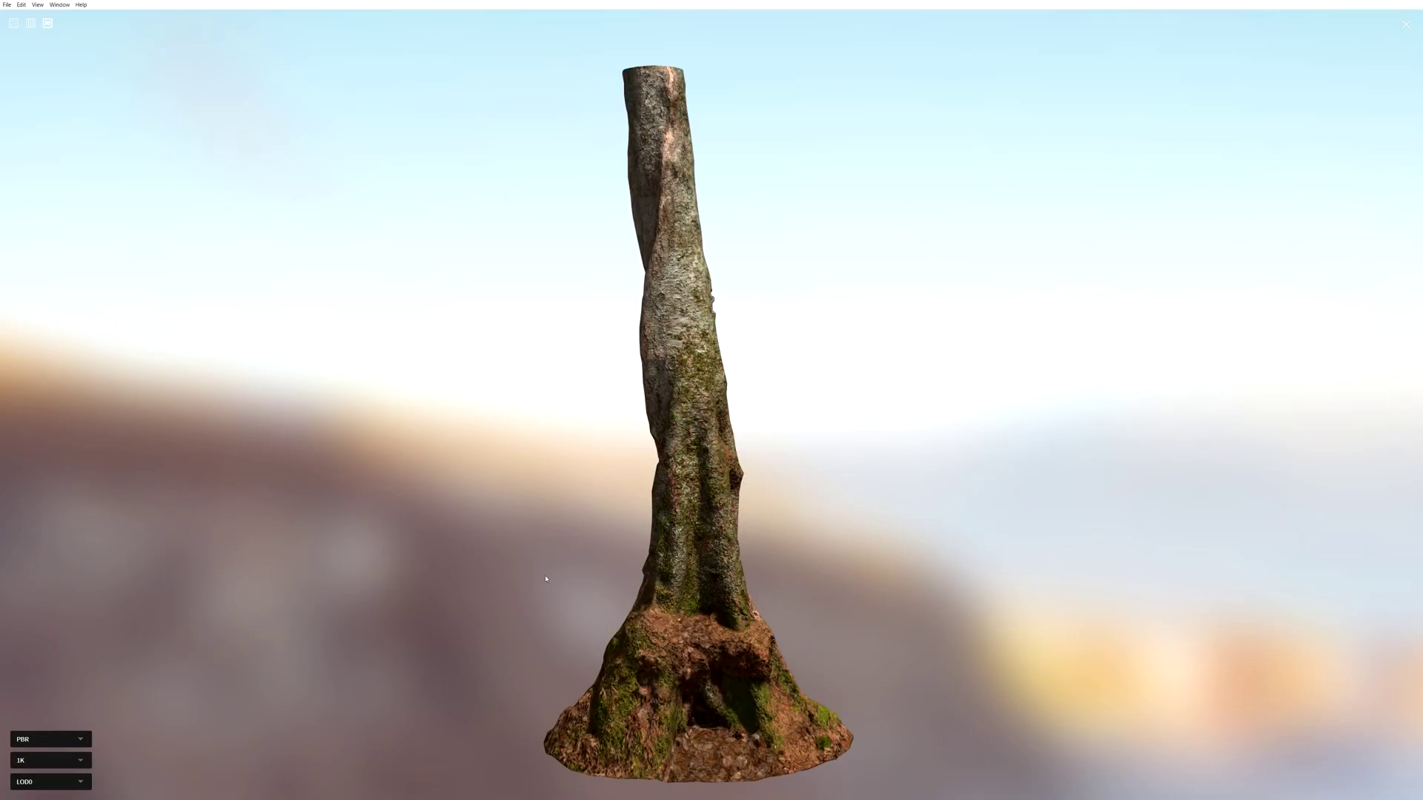
- Inspect the tree trunk's surface up close, setting the preview texture resolution to 4K and the level of detail to LOD5
{"action": "scroll", "coordinate": [666, 569], "scroll_direction": "up", "scroll_amount": 10}
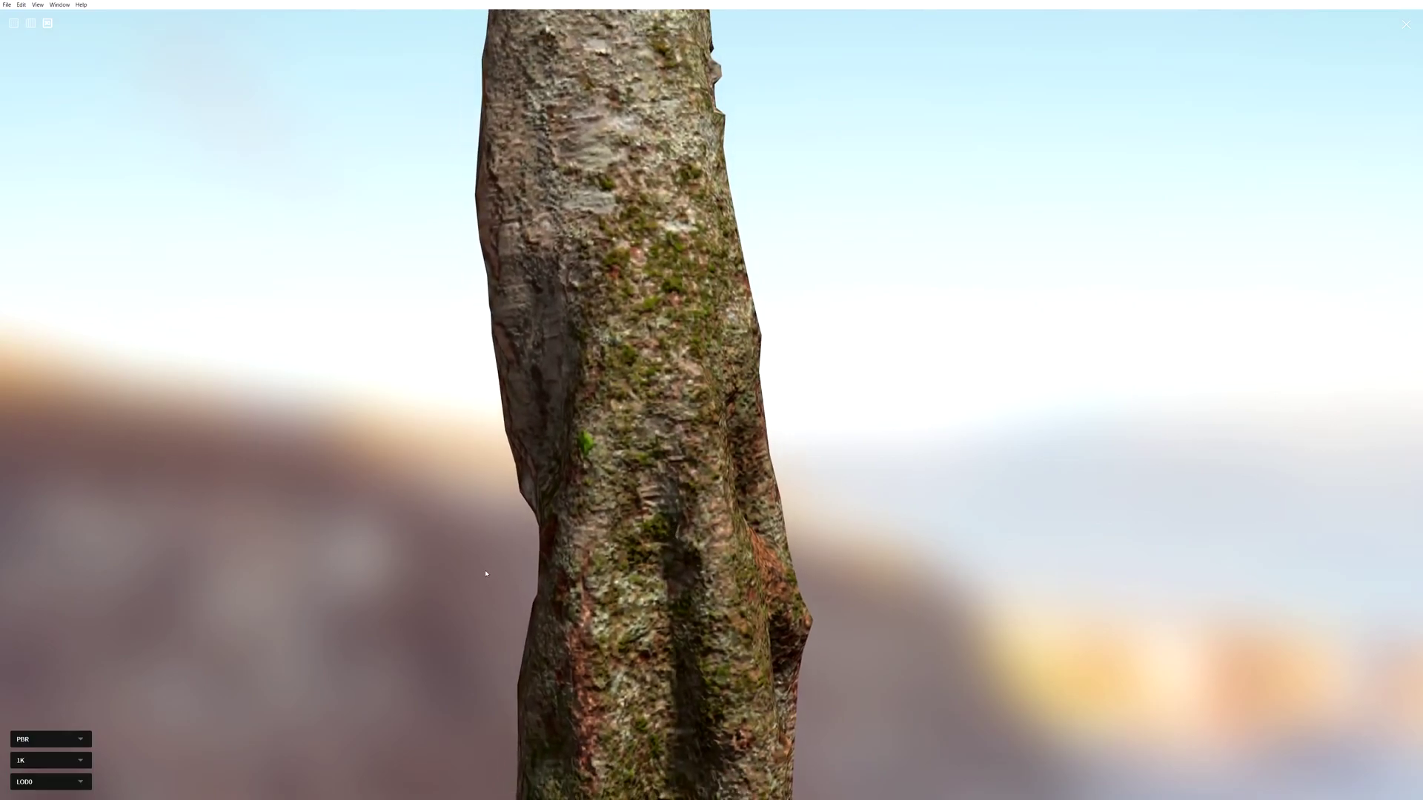
{"action": "left_click", "coordinate": [81, 762]}
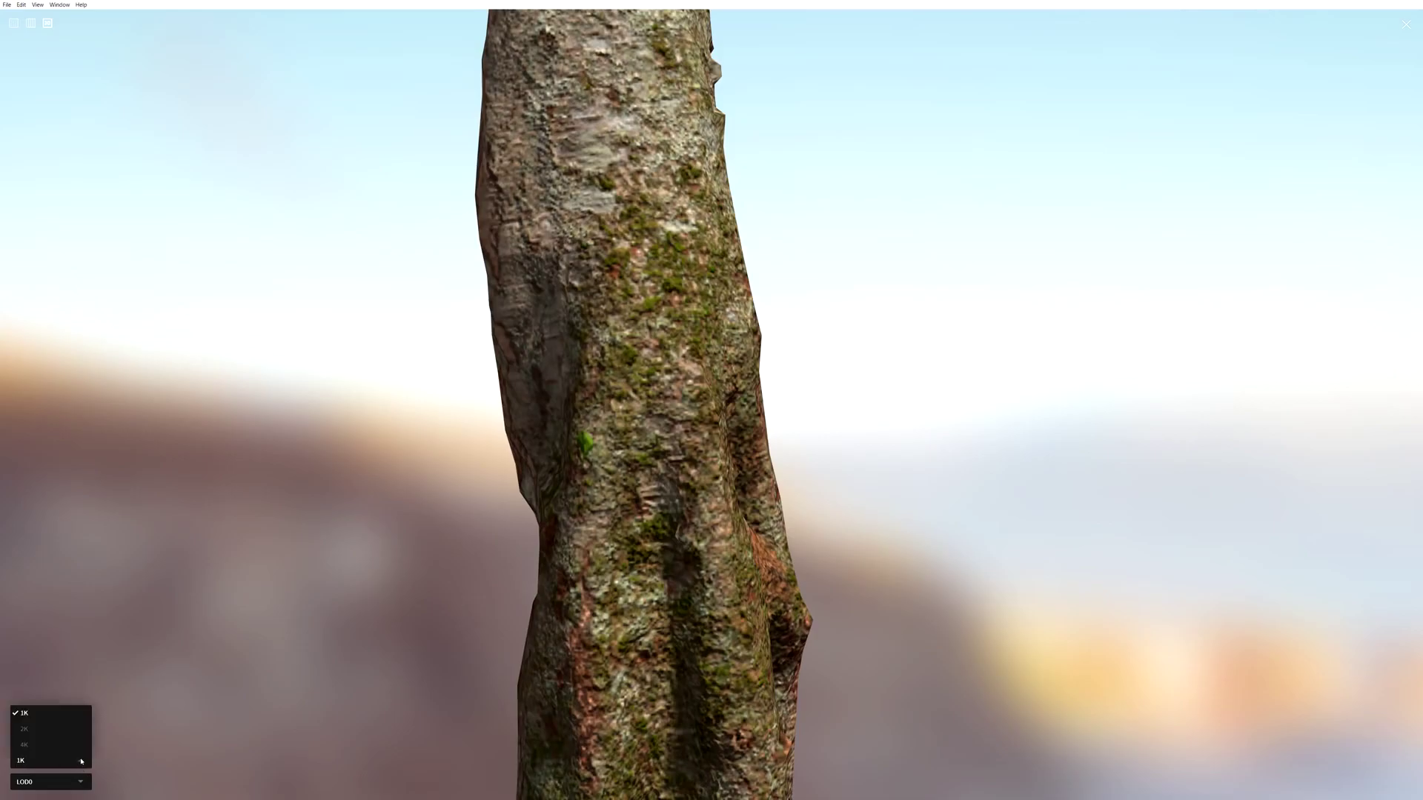
{"action": "left_click", "coordinate": [32, 746]}
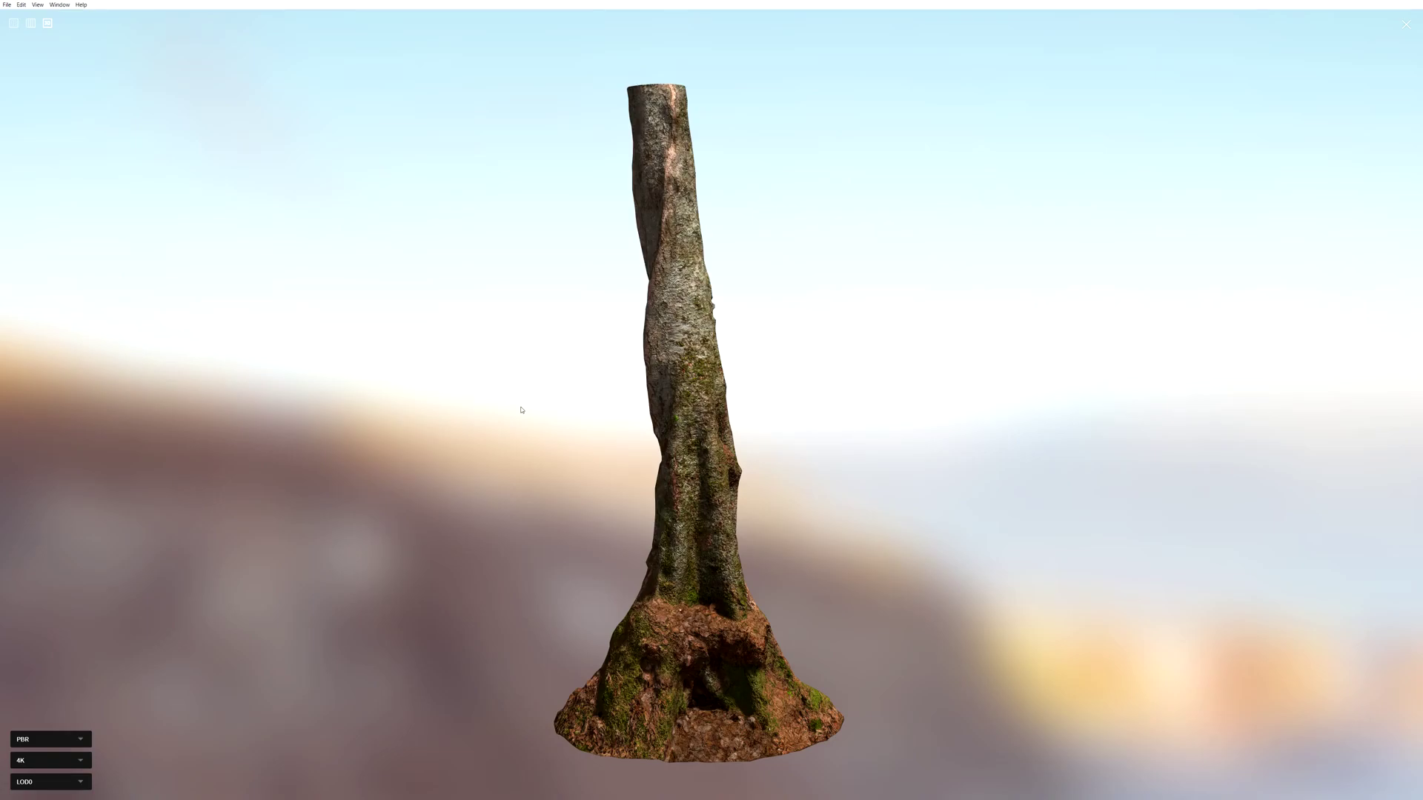
{"action": "left_click", "coordinate": [46, 782]}
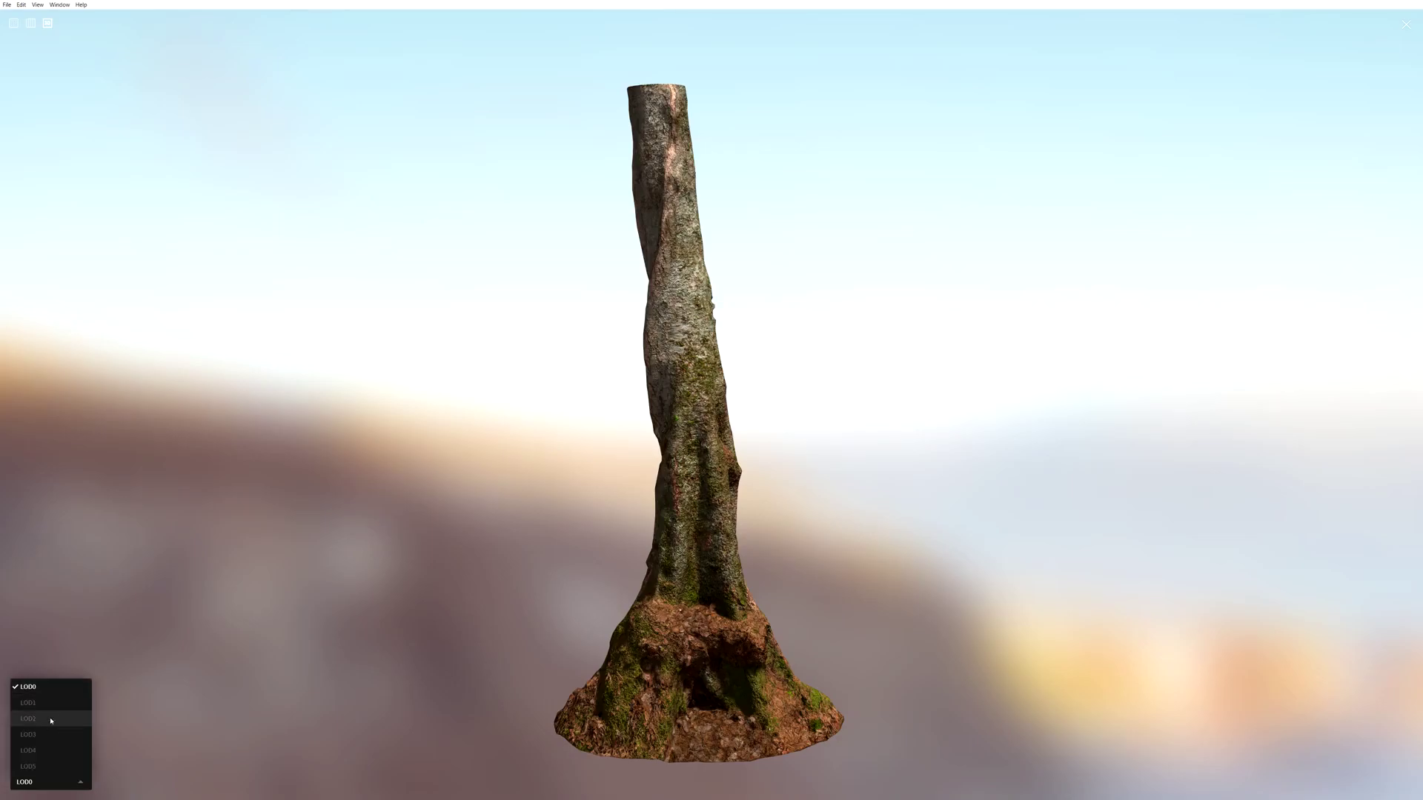
{"action": "left_click", "coordinate": [46, 768]}
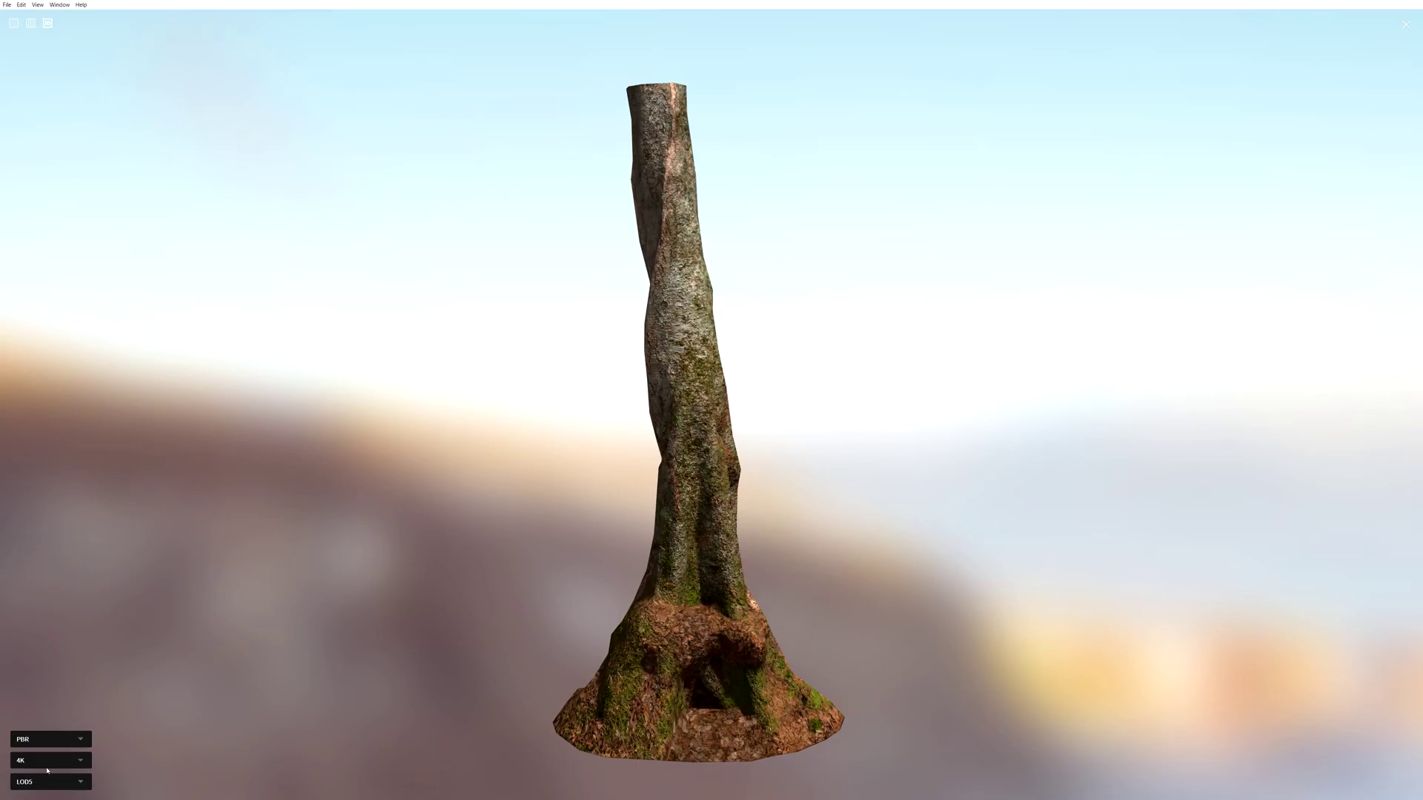
- Display the tree trunk model as Wireframe and switch its level of detail to LOD0 to compare mesh density
{"action": "left_click", "coordinate": [79, 743]}
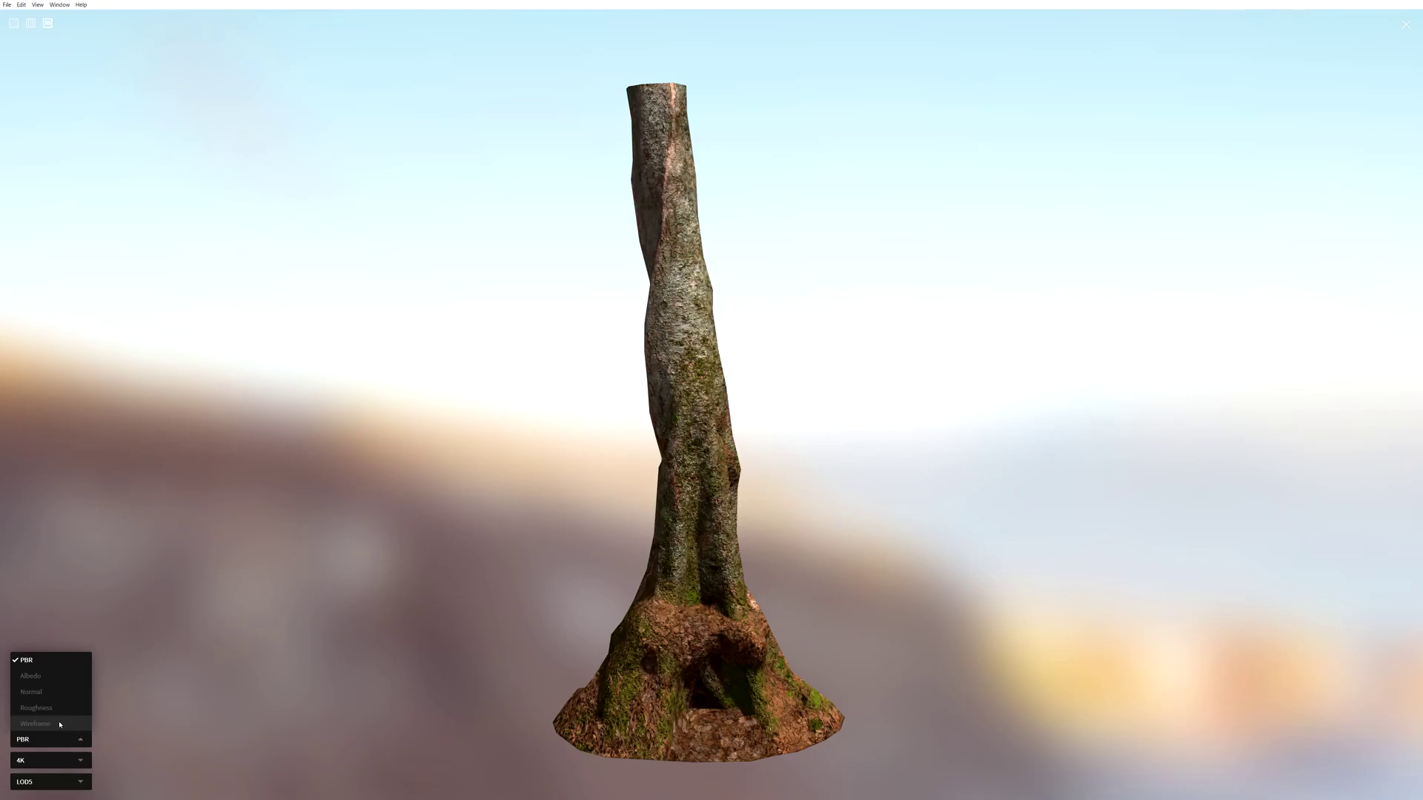
{"action": "left_click", "coordinate": [60, 725]}
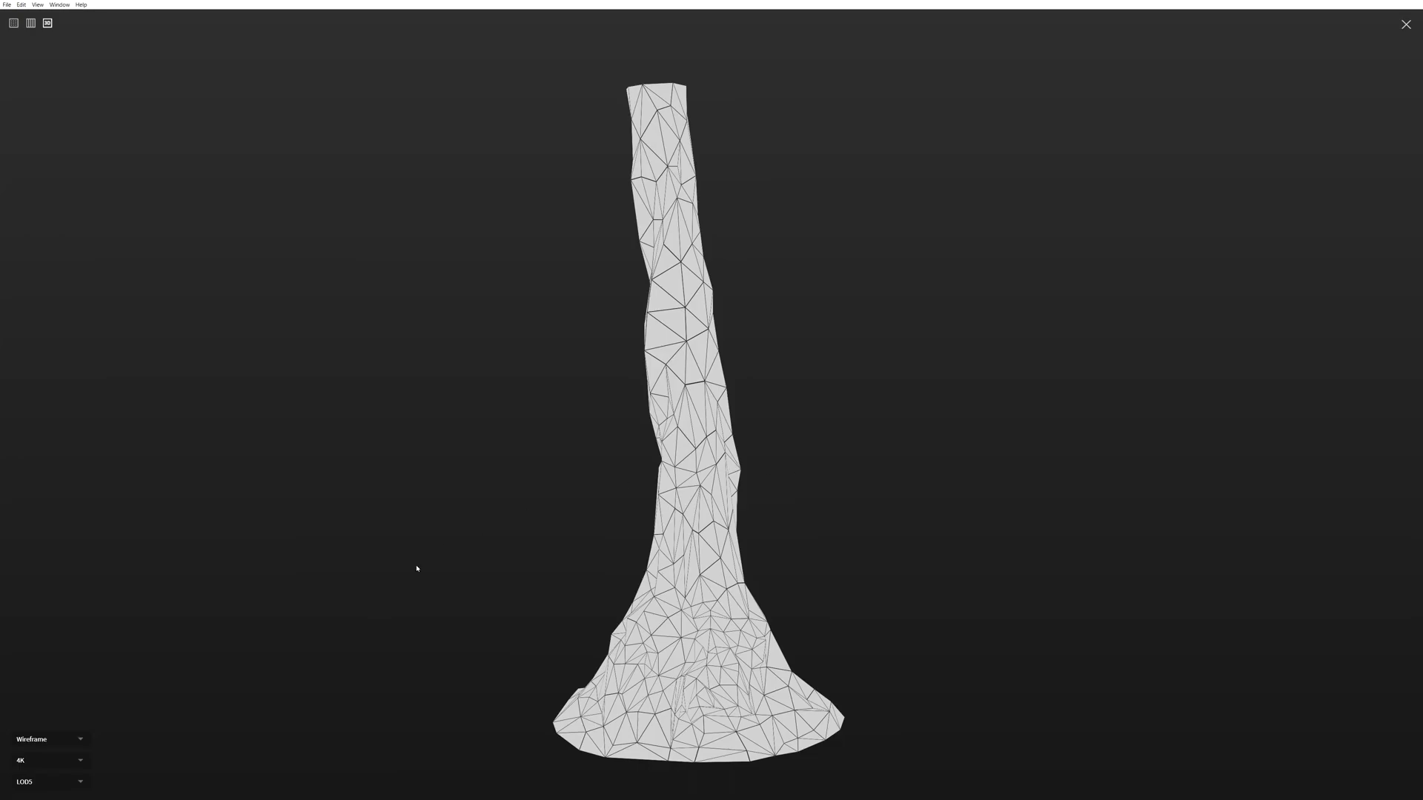
{"action": "left_click", "coordinate": [81, 782]}
{"action": "left_click", "coordinate": [58, 692]}
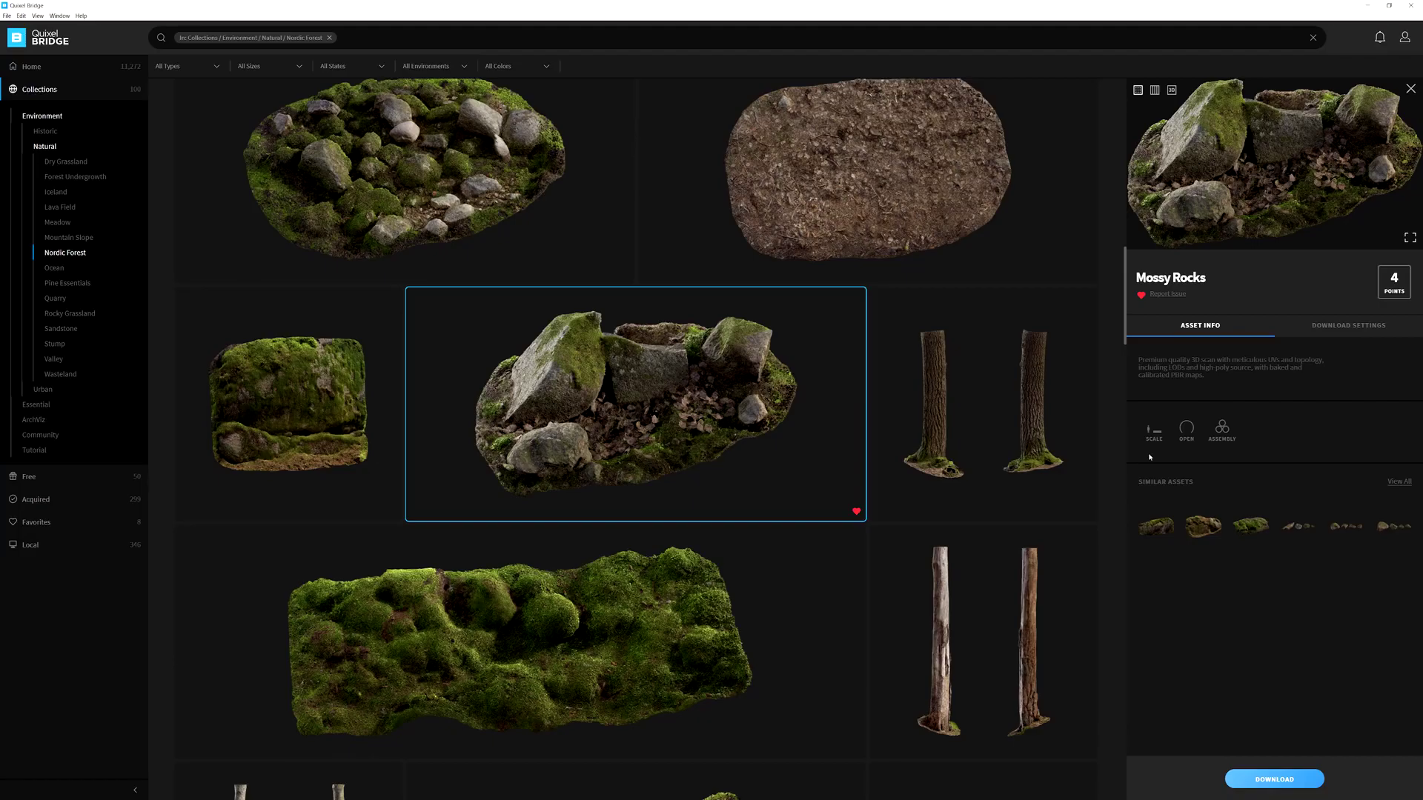
- Look at the asset info of Aspen Tree Trunk in the Nordic Forest collection and return to Mossy Rocks
{"action": "scroll", "coordinate": [730, 362], "scroll_direction": "down", "scroll_amount": 1}
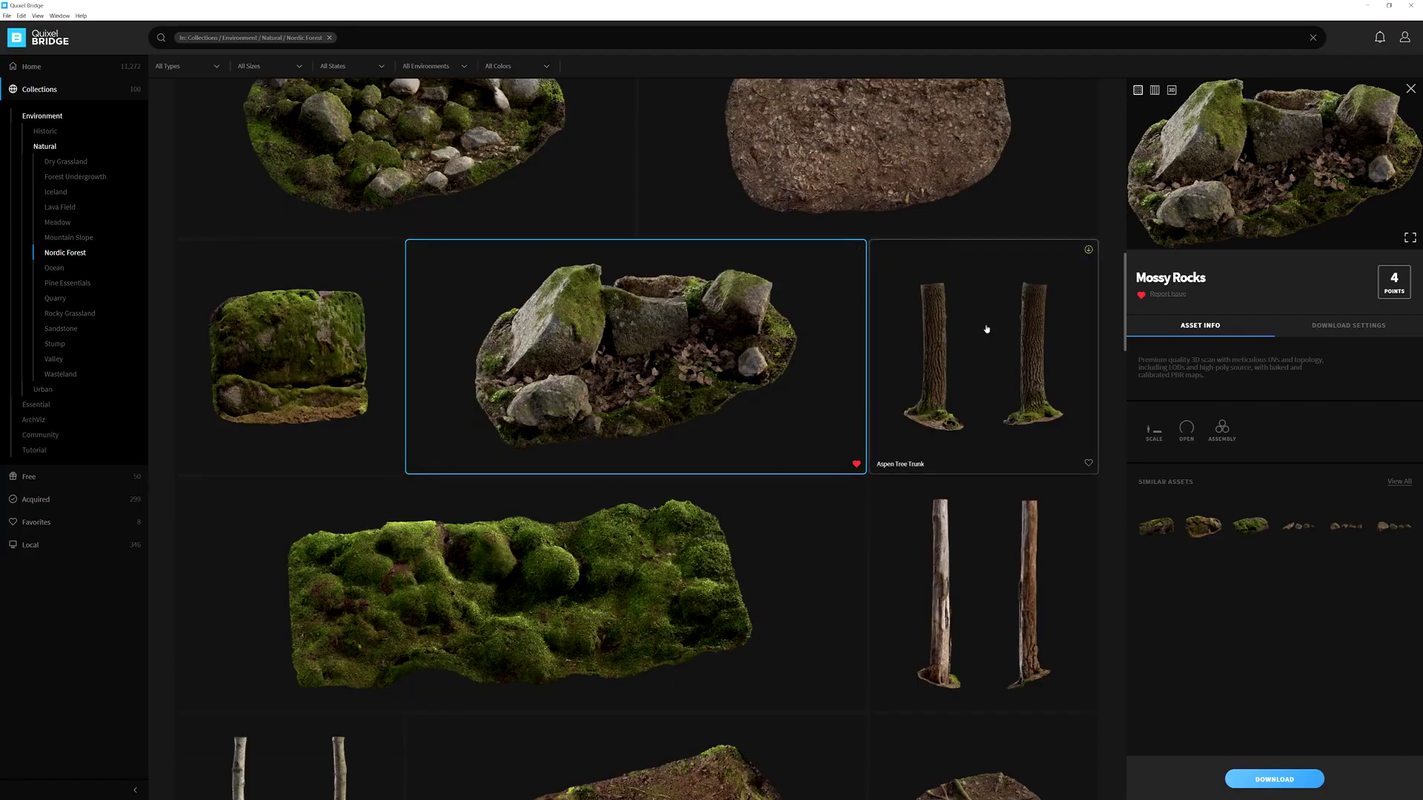
{"action": "left_click", "coordinate": [959, 342]}
{"action": "scroll", "coordinate": [958, 342], "scroll_direction": "down", "scroll_amount": 1}
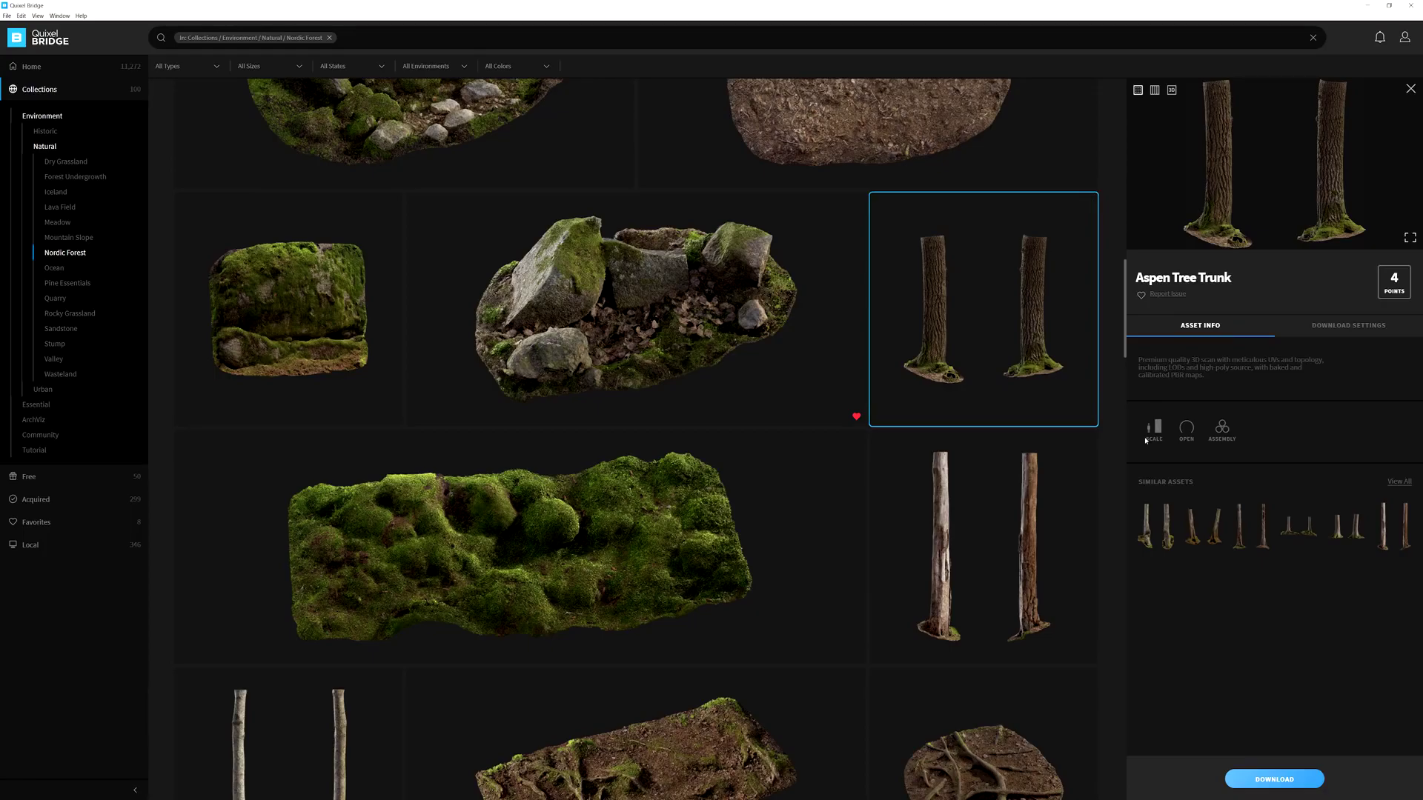
{"action": "key", "text": "Left"}
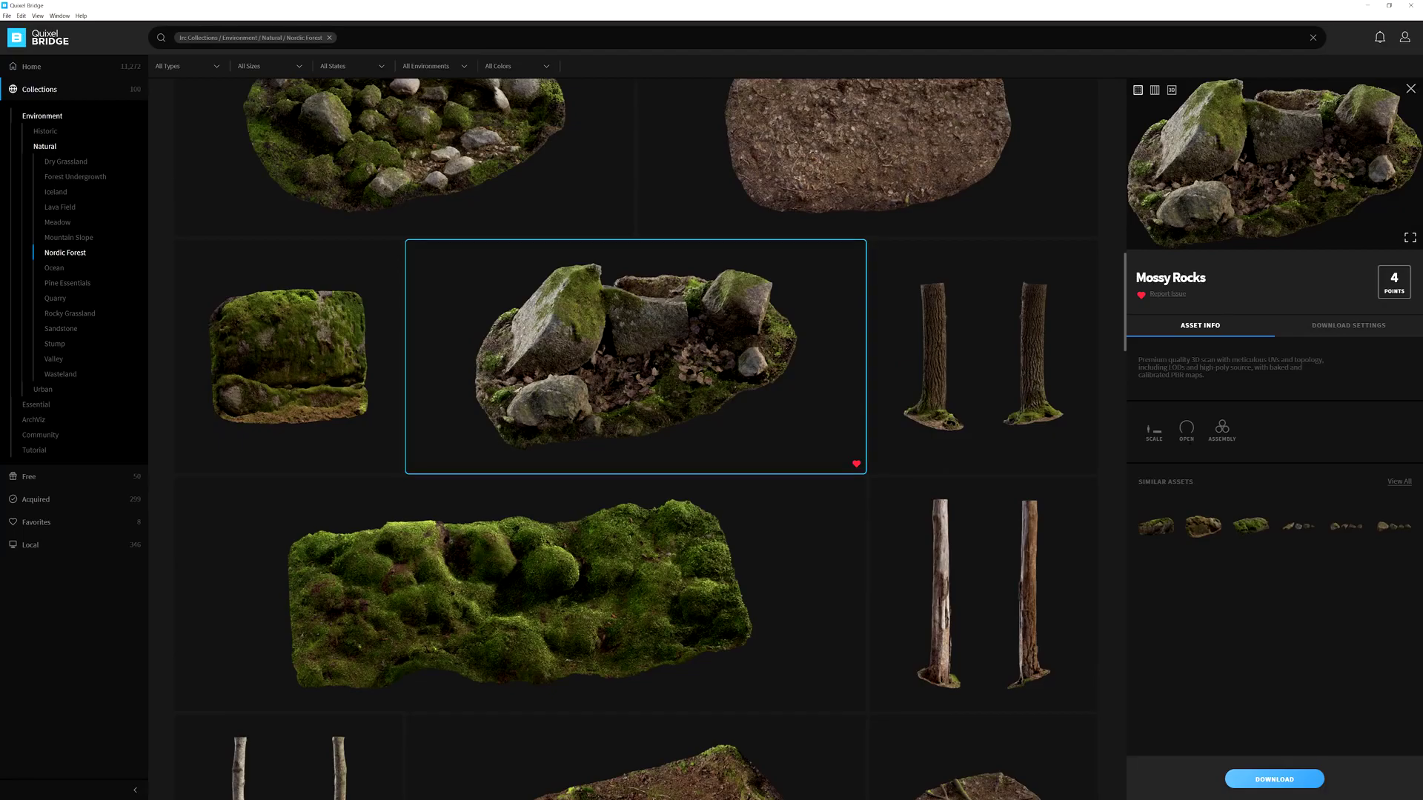
- View Mossy Rocks as a full-screen 3D model, rotate it to examine its open underside and close the preview
{"action": "double_click", "coordinate": [843, 346]}
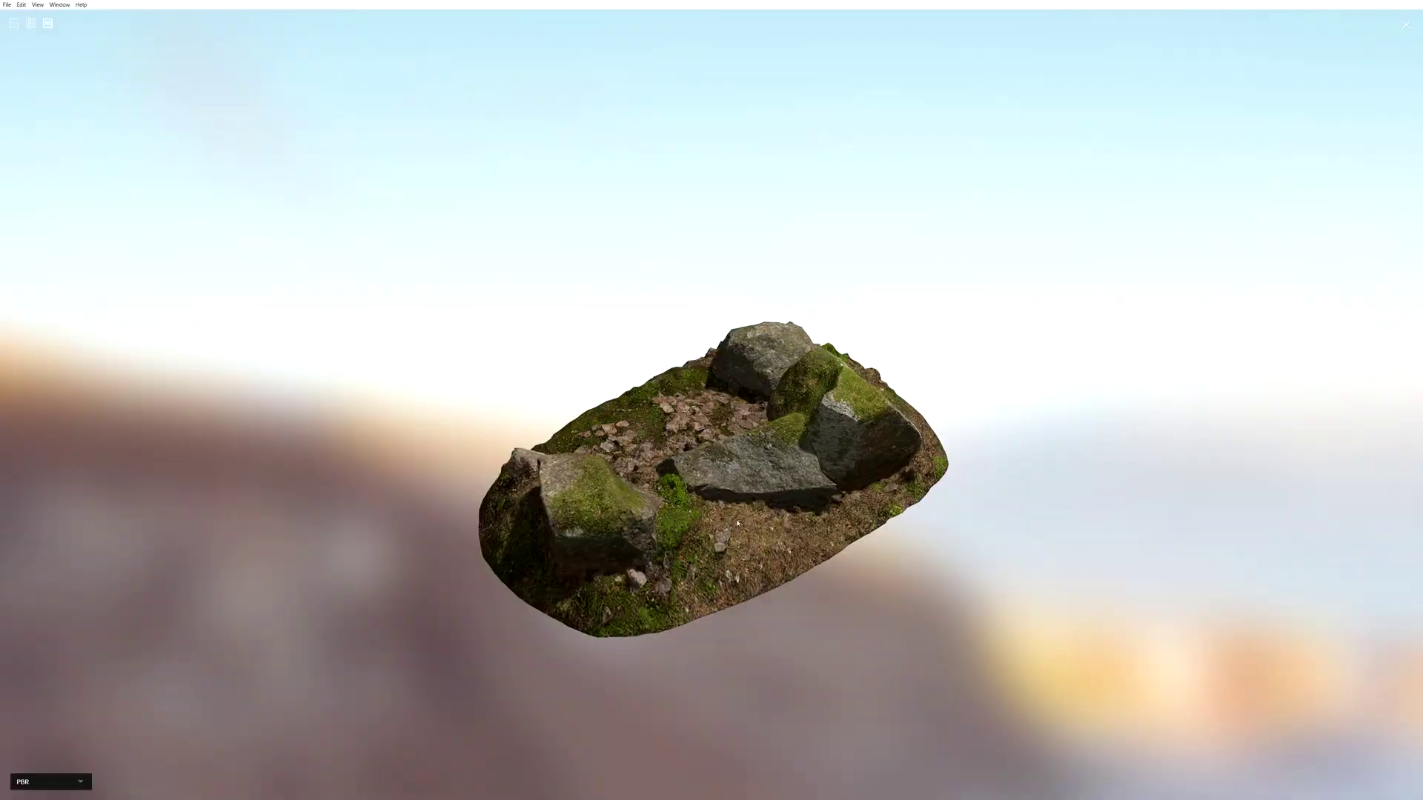
{"action": "left_click_drag", "start_coordinate": [722, 489], "coordinate": [724, 426]}
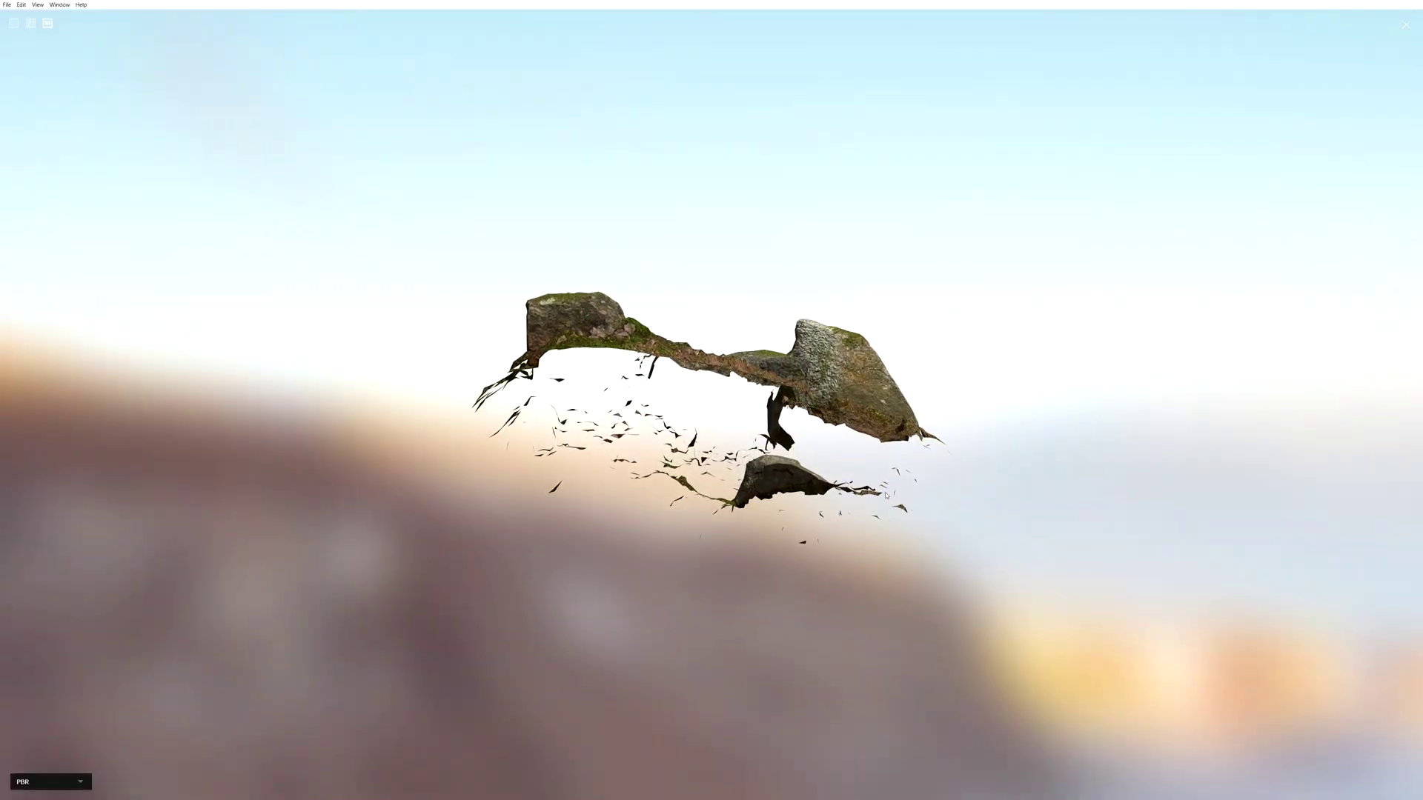
{"action": "key", "text": "Escape"}
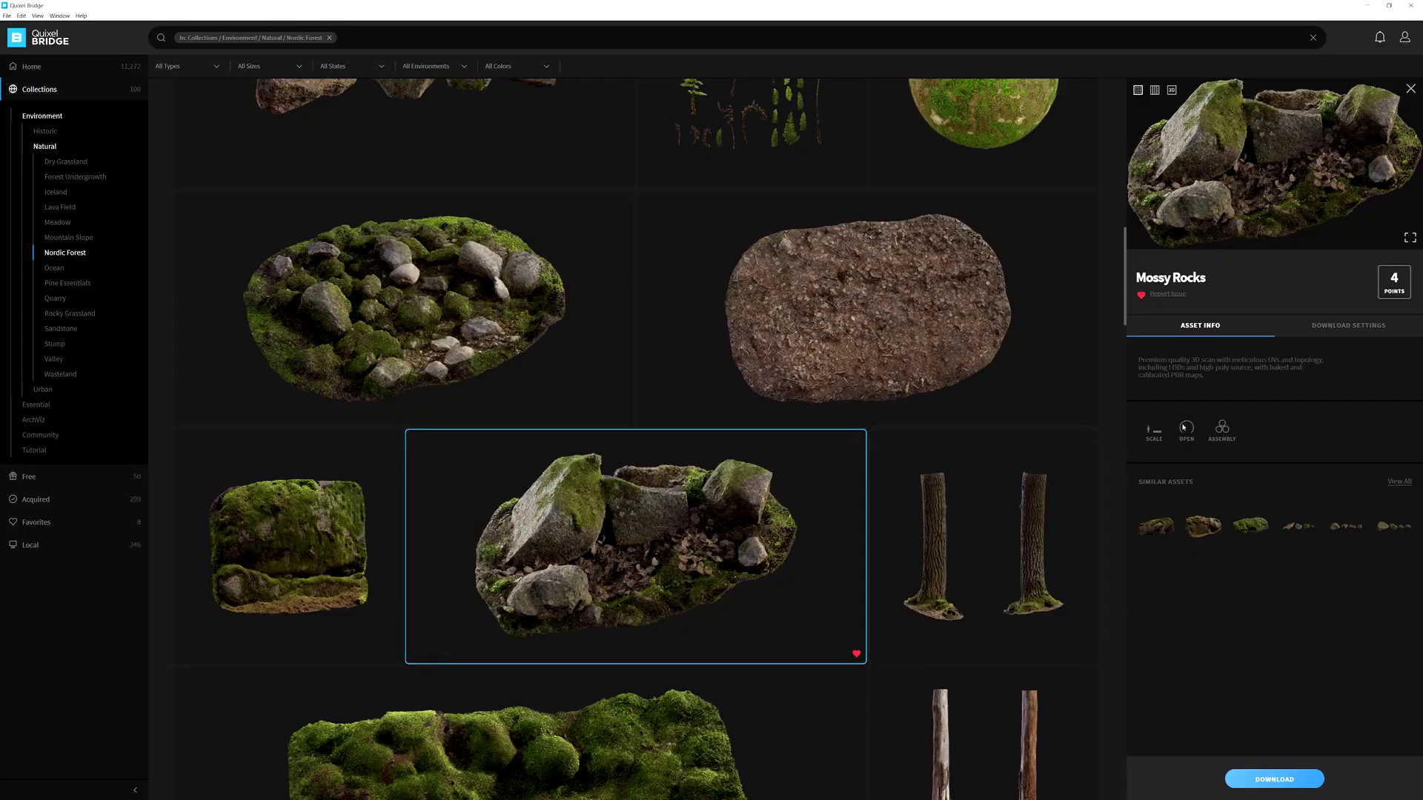
- Select Mossy Rocks Pack, rotate one of its rocks in the full-screen 3D preview and close the preview
{"action": "scroll", "coordinate": [860, 486], "scroll_direction": "up", "scroll_amount": 3}
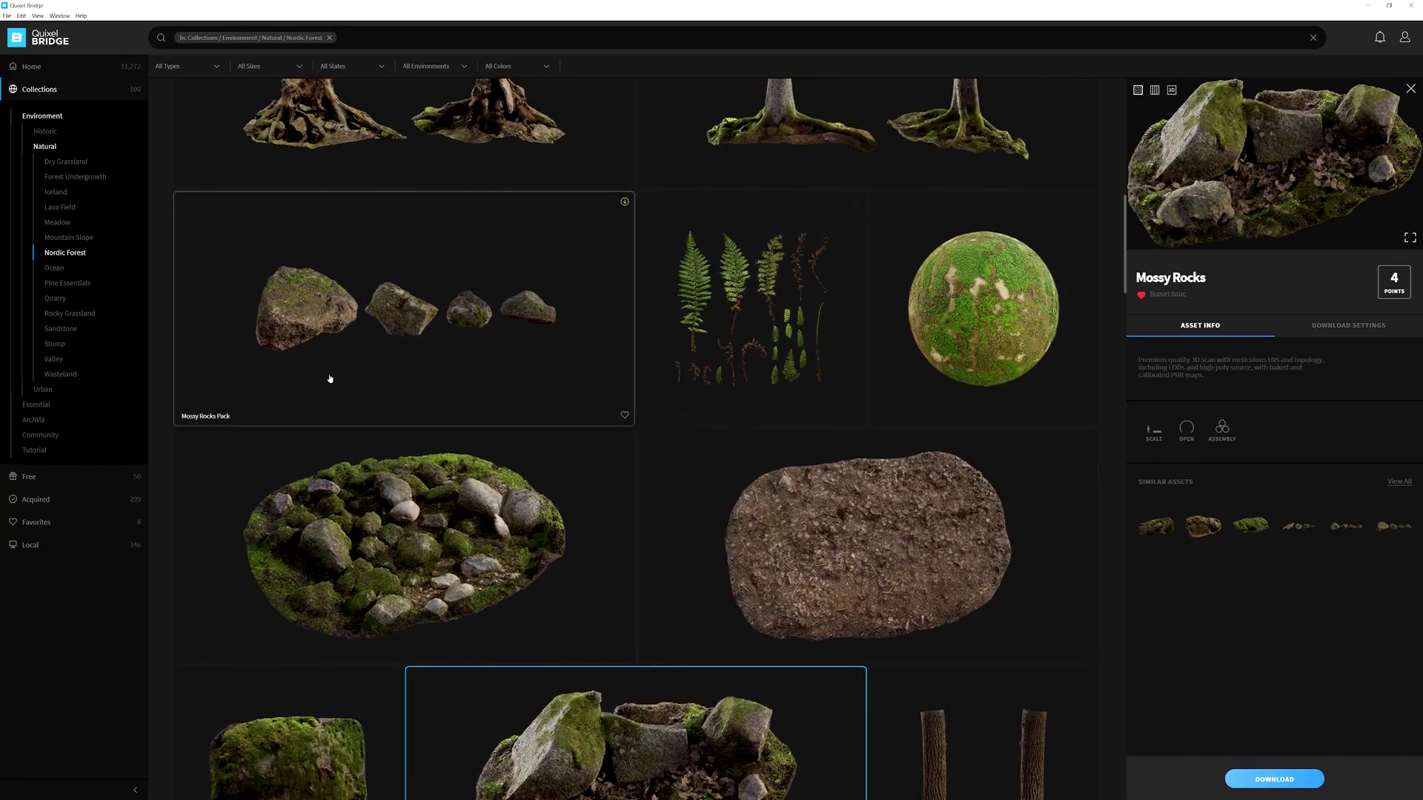
{"action": "left_click", "coordinate": [397, 326]}
{"action": "scroll", "coordinate": [397, 326], "scroll_direction": "up", "scroll_amount": 2}
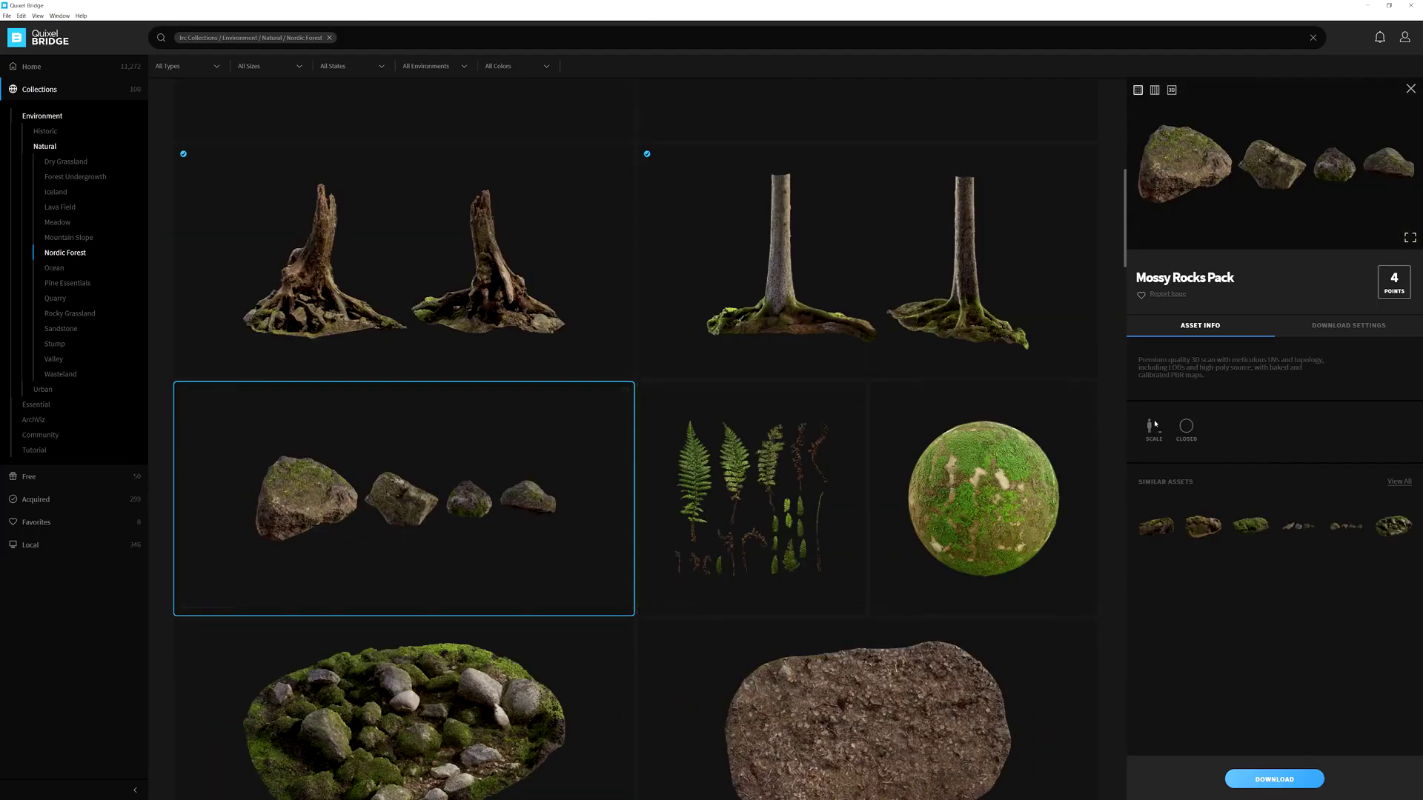
{"action": "left_click", "coordinate": [1172, 90]}
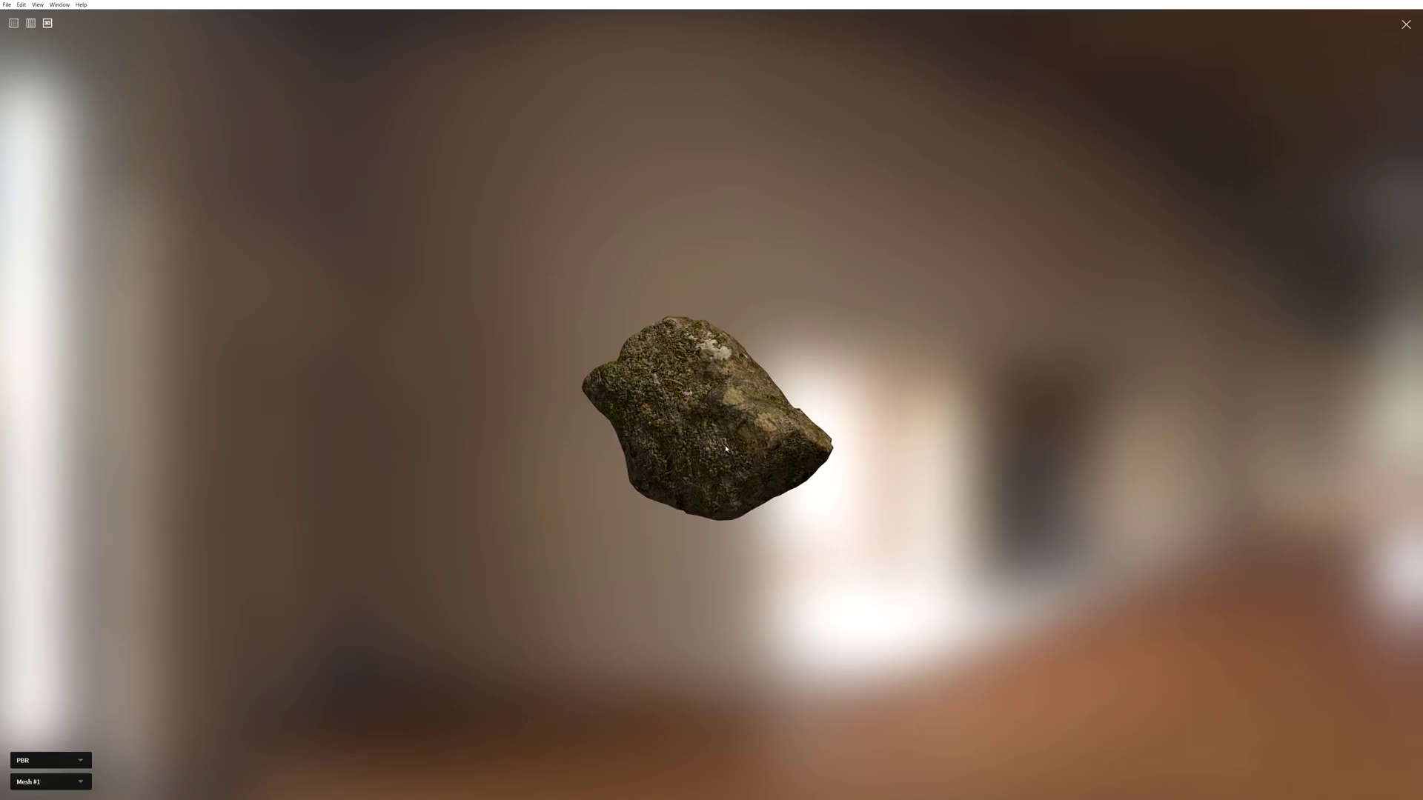
{"action": "left_click_drag", "start_coordinate": [736, 443], "coordinate": [864, 222]}
{"action": "key", "text": "Escape"}
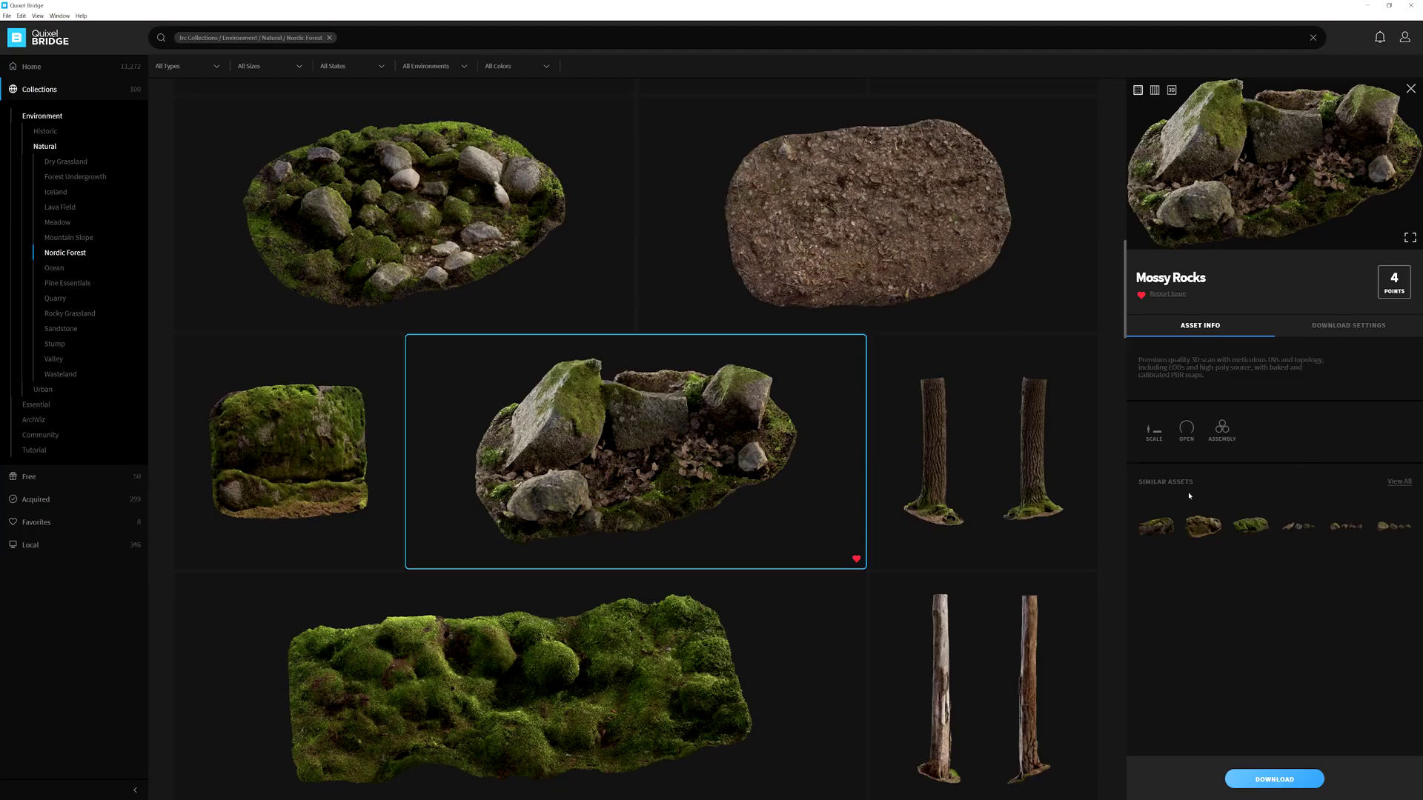
- Show all assets similar to Mossy Rocks
{"action": "scroll", "coordinate": [1178, 519], "scroll_direction": "up", "scroll_amount": 1}
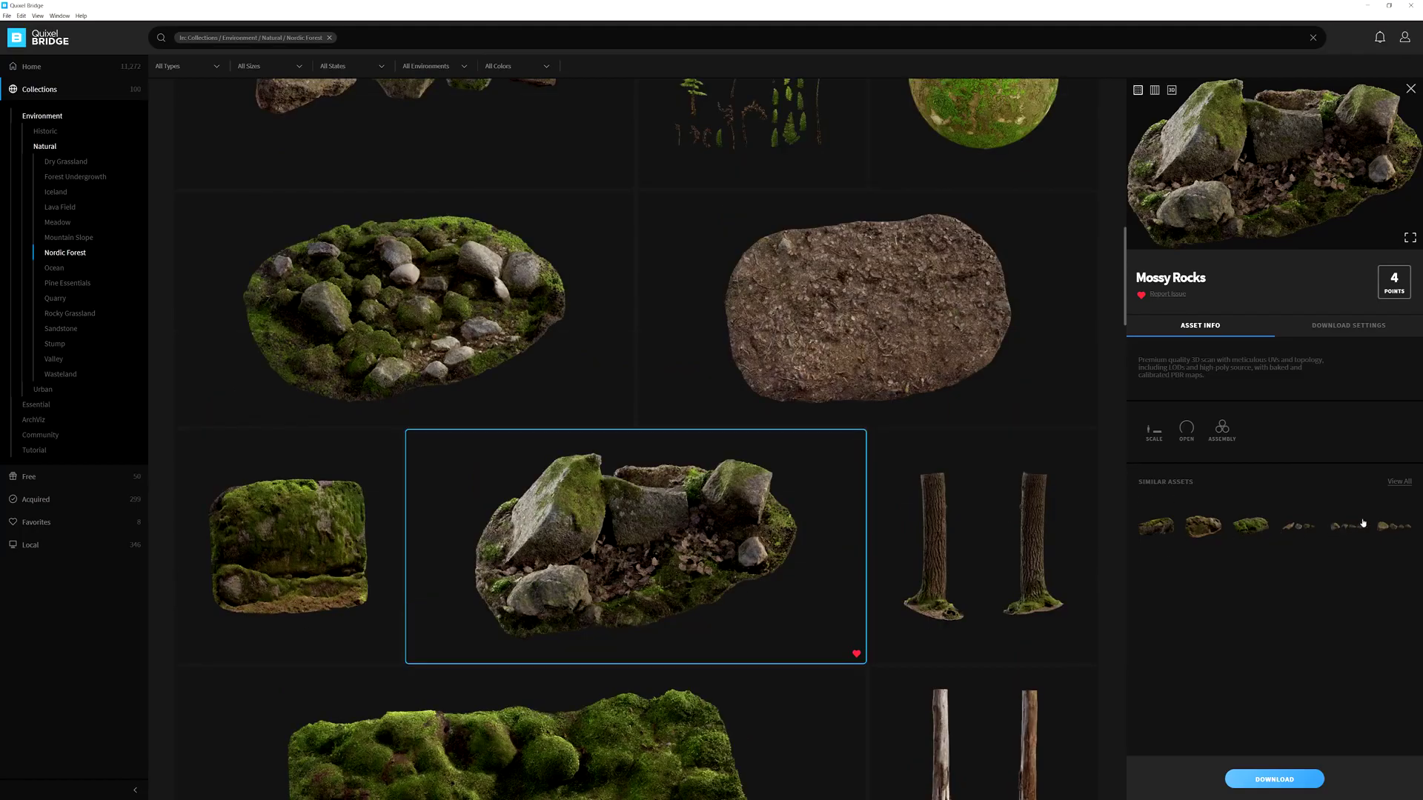
{"action": "left_click", "coordinate": [1400, 482]}
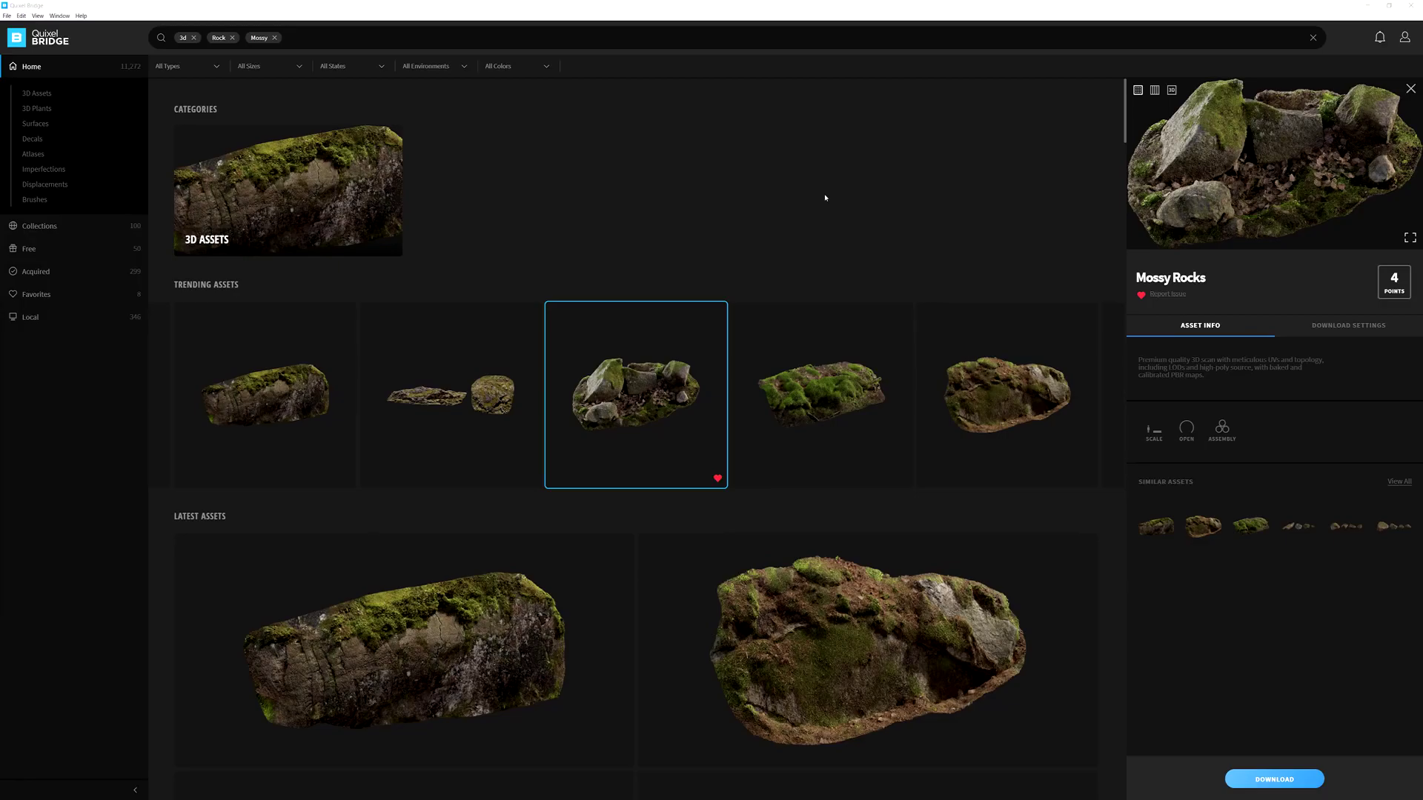
- Examine the available texture resolutions, material presets and mesh formats in the download settings of Mossy Rocks
{"action": "left_click", "coordinate": [1350, 328]}
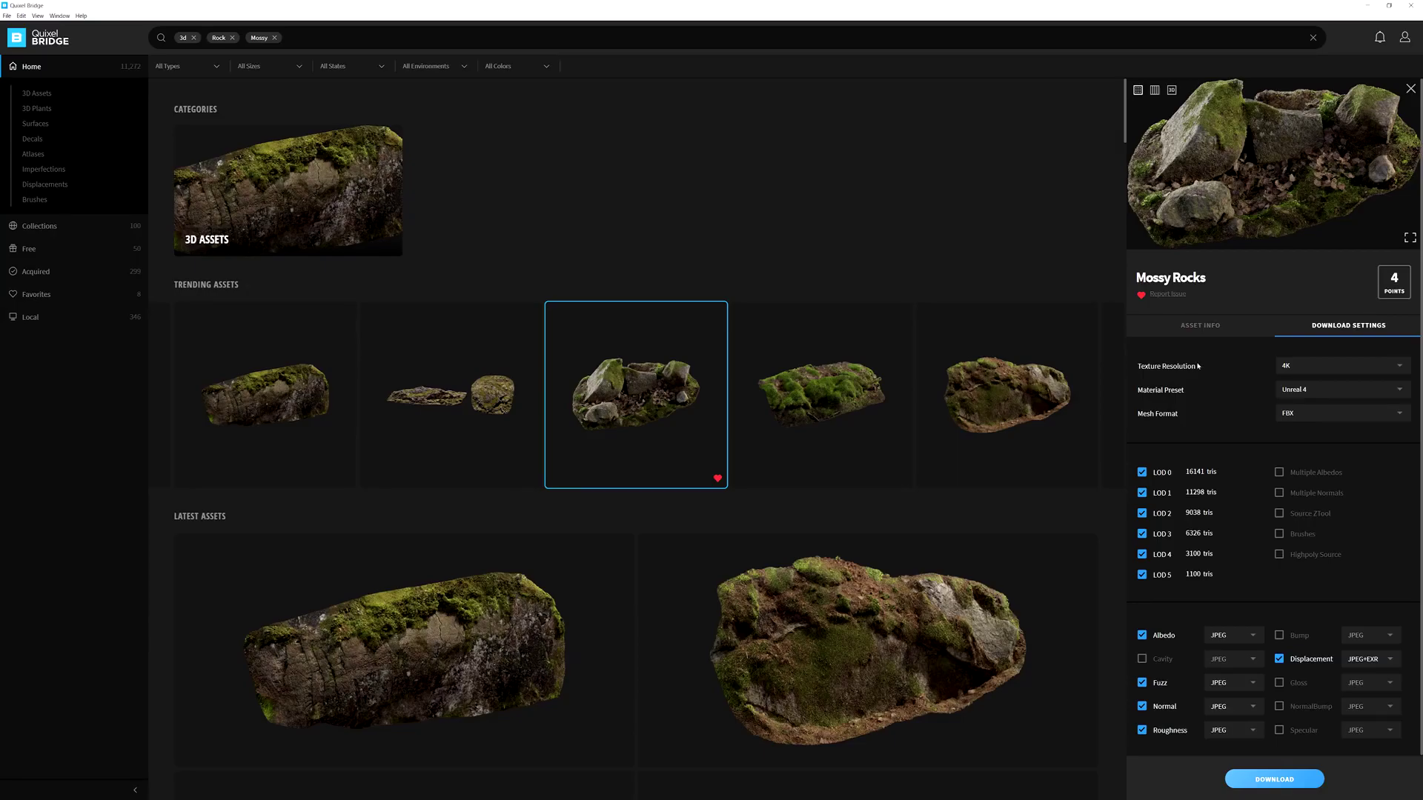
{"action": "left_click", "coordinate": [1299, 370]}
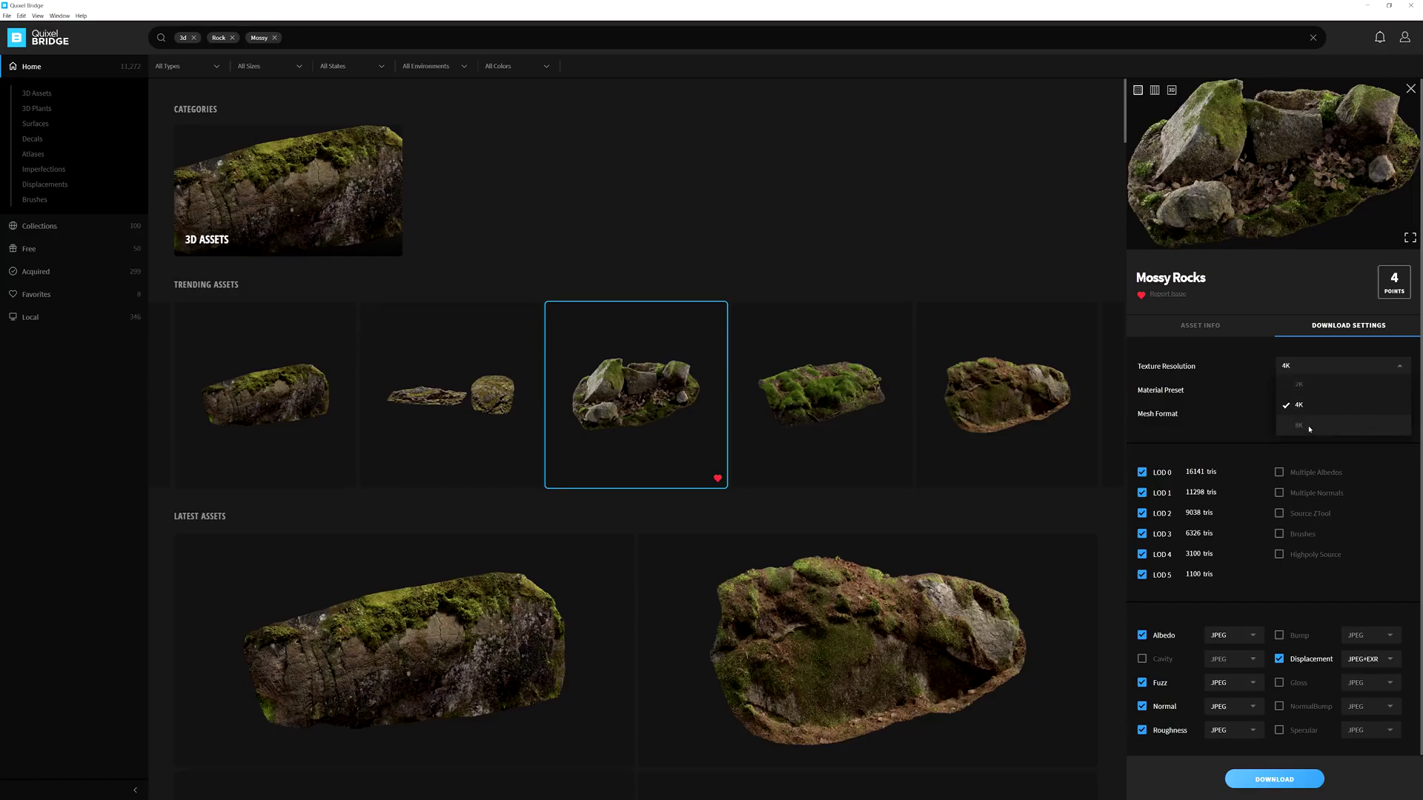
{"action": "left_click", "coordinate": [1218, 405]}
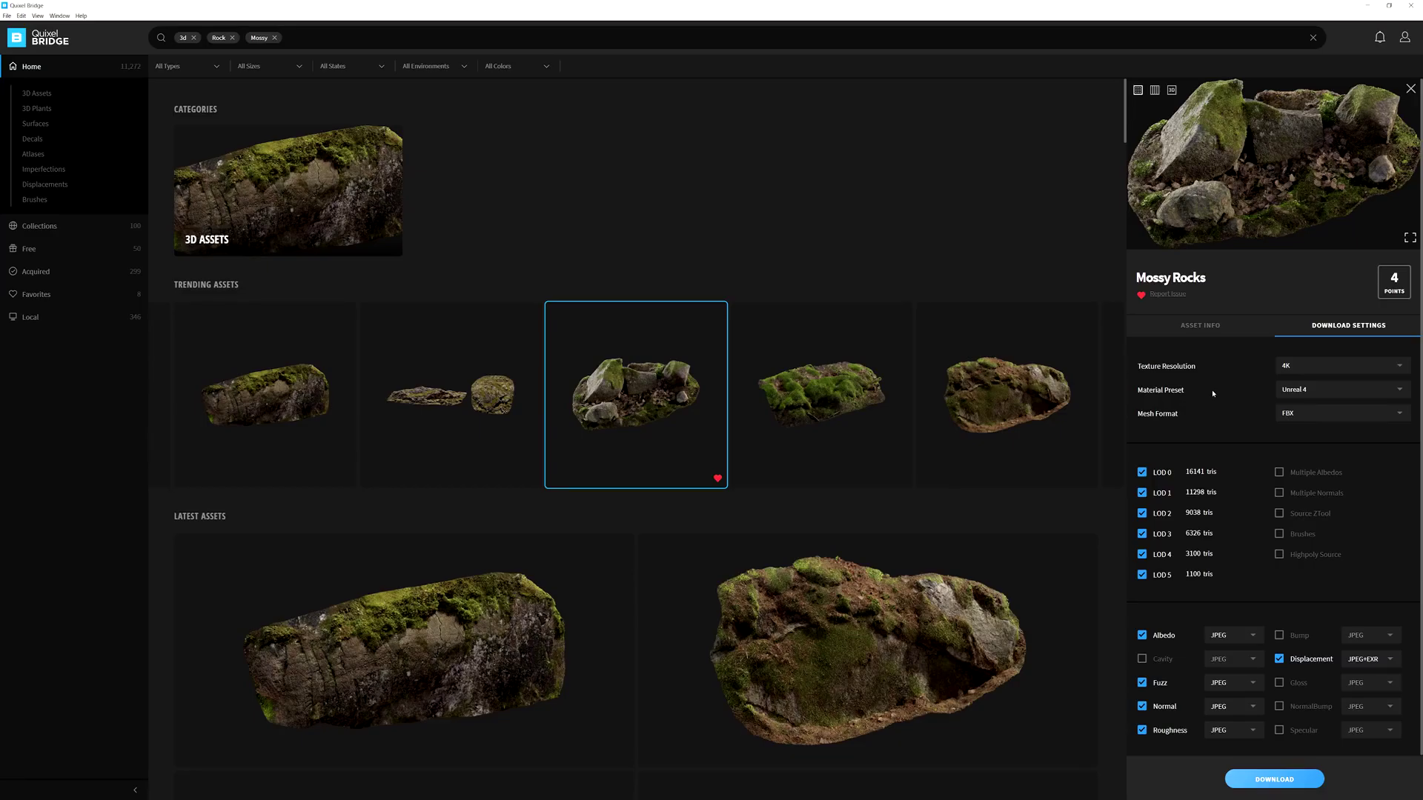
{"action": "left_click", "coordinate": [1339, 390]}
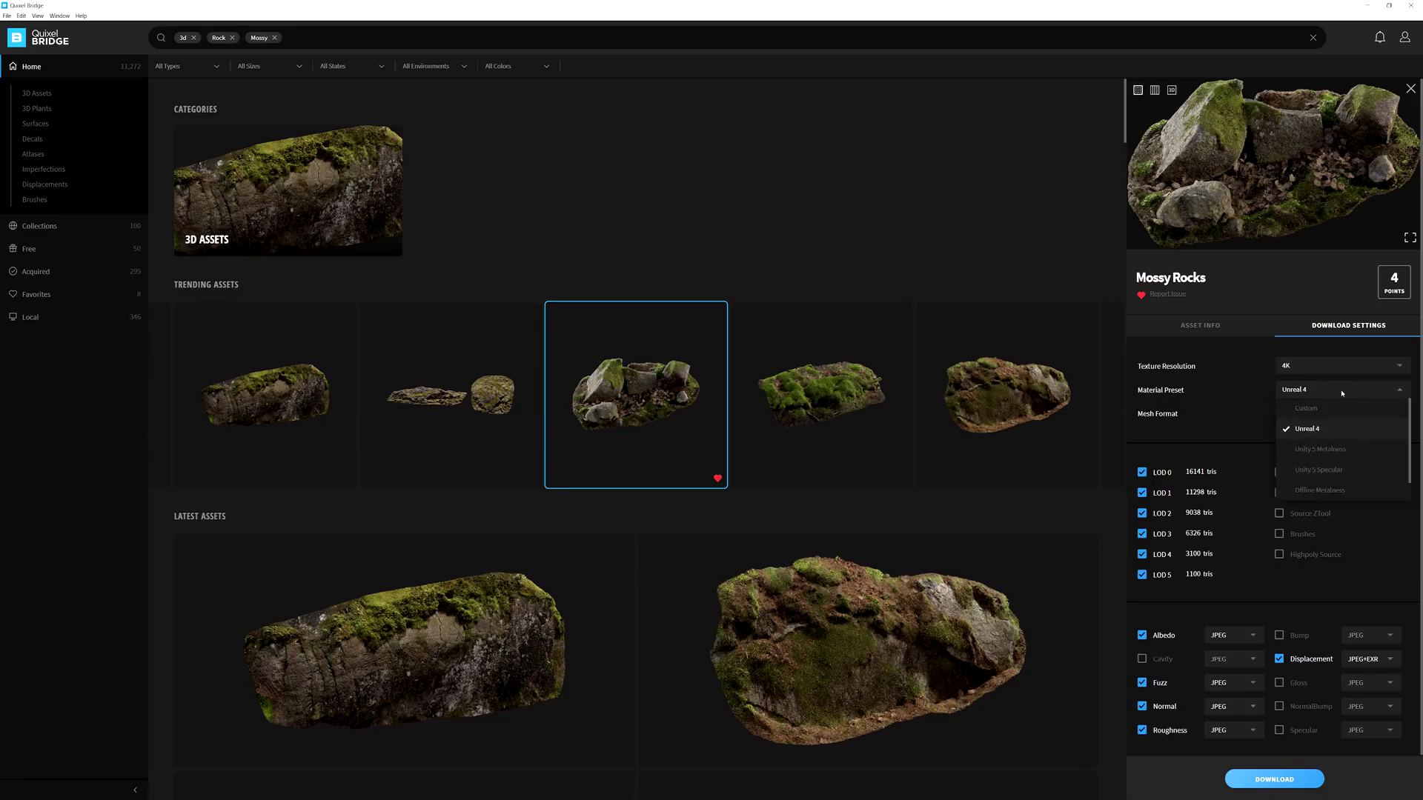
{"action": "scroll", "coordinate": [1323, 467], "scroll_direction": "down", "scroll_amount": 1}
{"action": "scroll", "coordinate": [1338, 433], "scroll_direction": "up", "scroll_amount": 1}
{"action": "left_click", "coordinate": [1229, 389]}
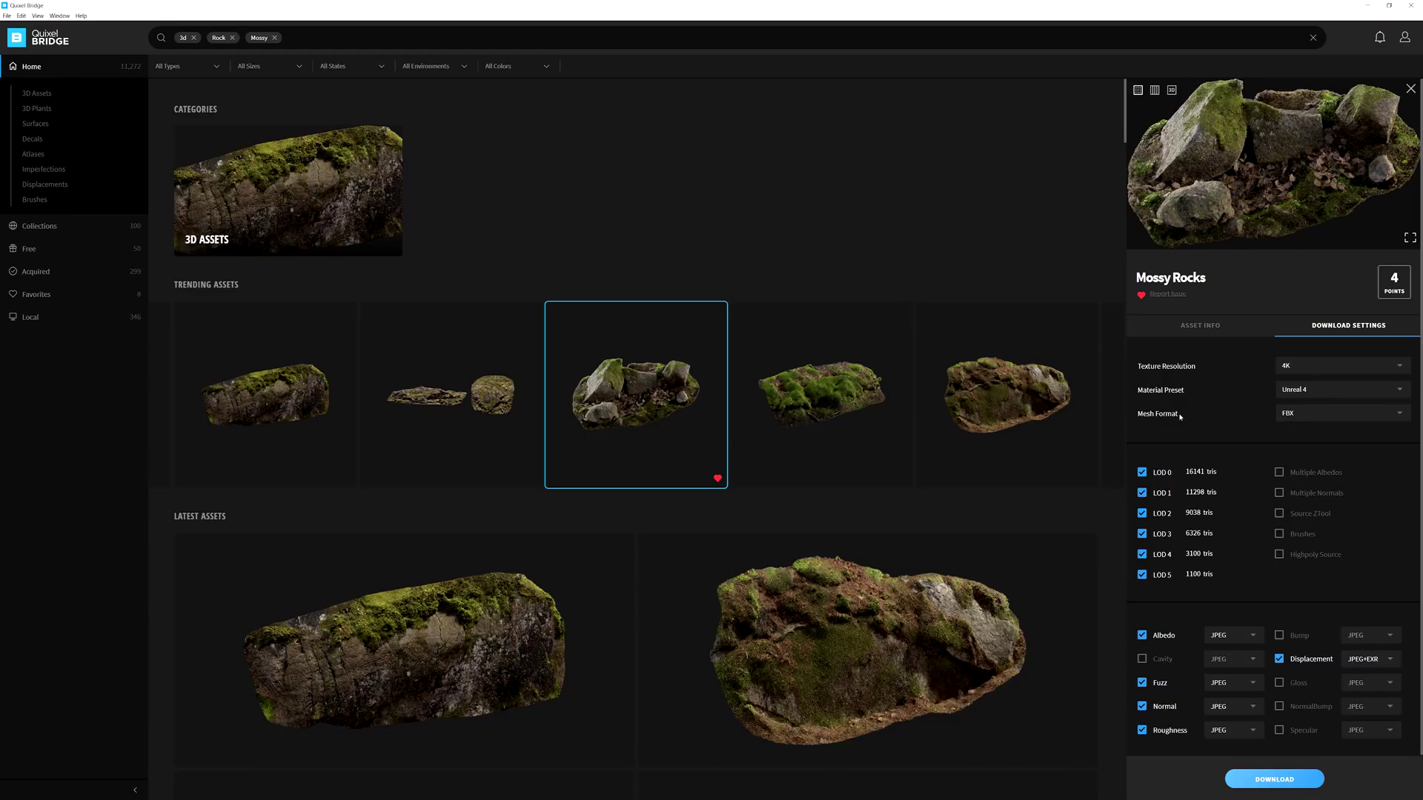
{"action": "left_click", "coordinate": [1325, 416]}
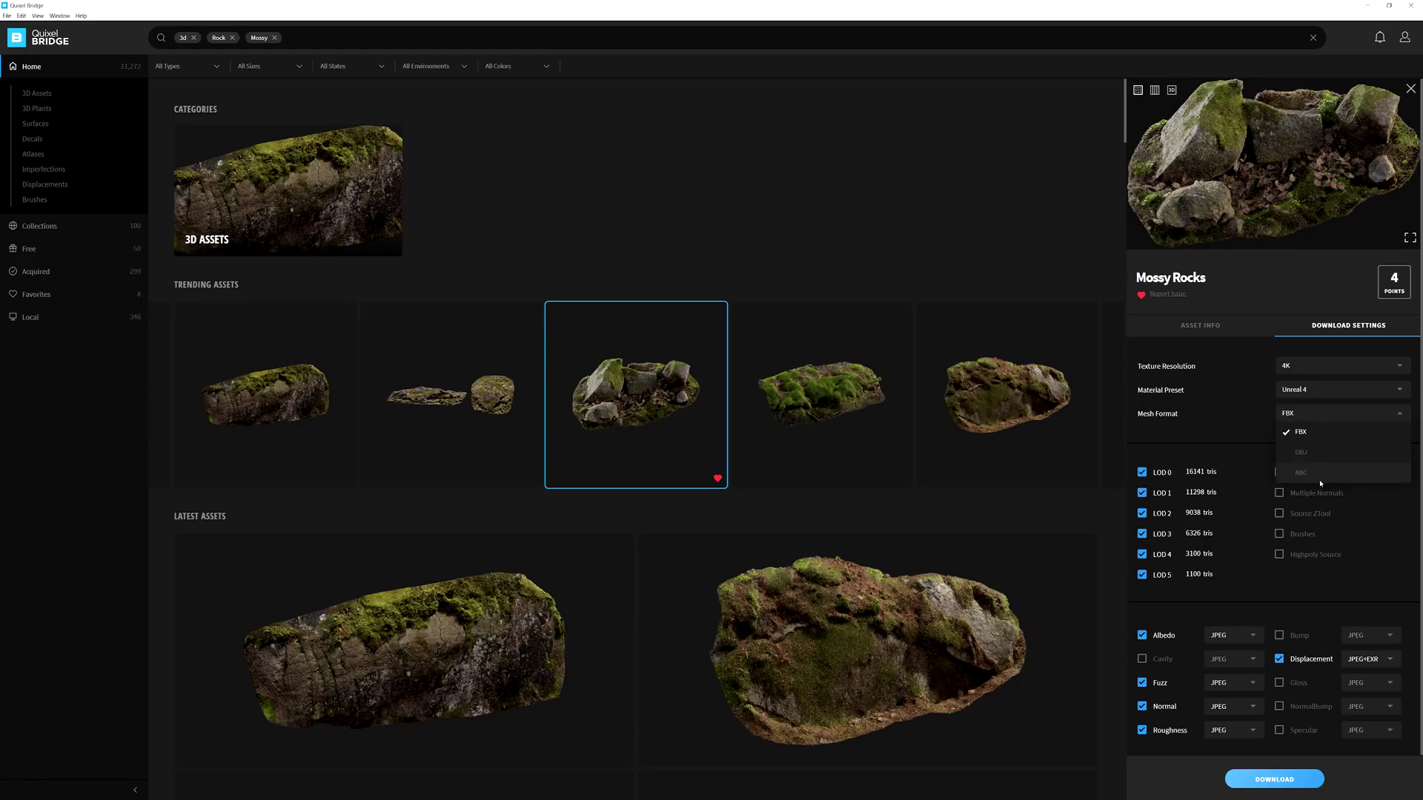
{"action": "left_click", "coordinate": [1247, 422]}
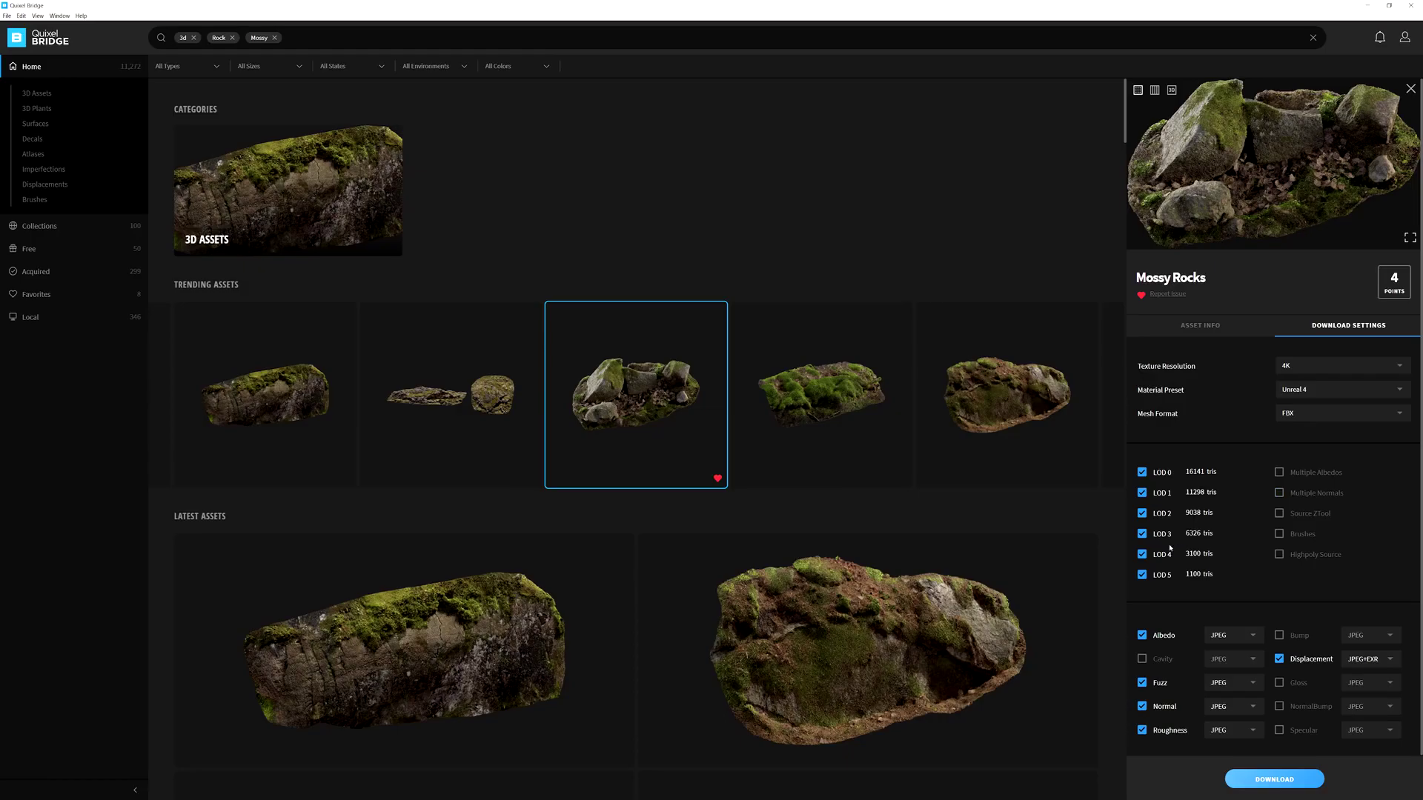
- Include the Bump and Gloss maps in the Mossy Rocks download
{"action": "scroll", "coordinate": [1268, 569], "scroll_direction": "down", "scroll_amount": 1}
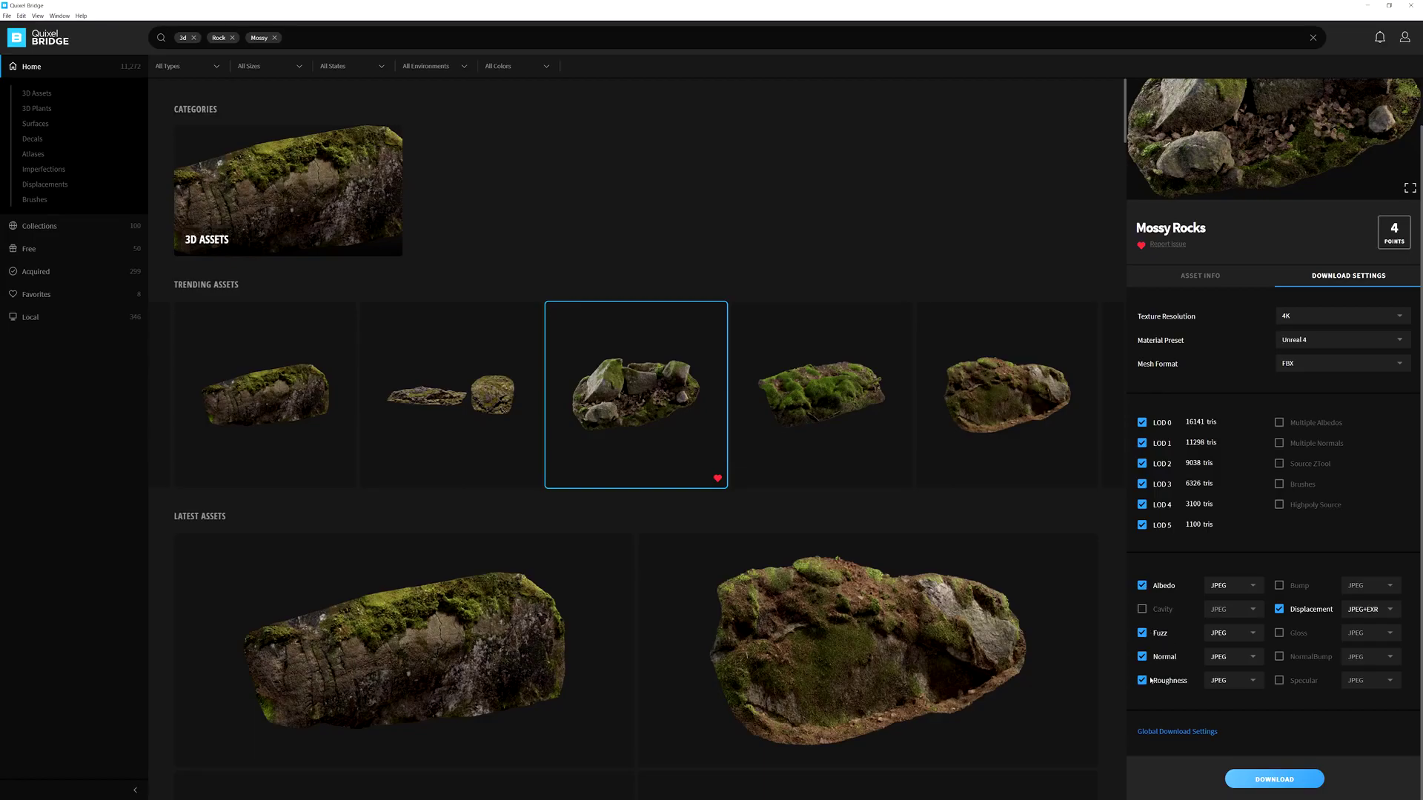
{"action": "left_click", "coordinate": [1280, 586]}
{"action": "left_click", "coordinate": [1280, 632]}
- Set the material preset for 3D models to Unreal 4 in the global download settings
{"action": "left_click", "coordinate": [1177, 732]}
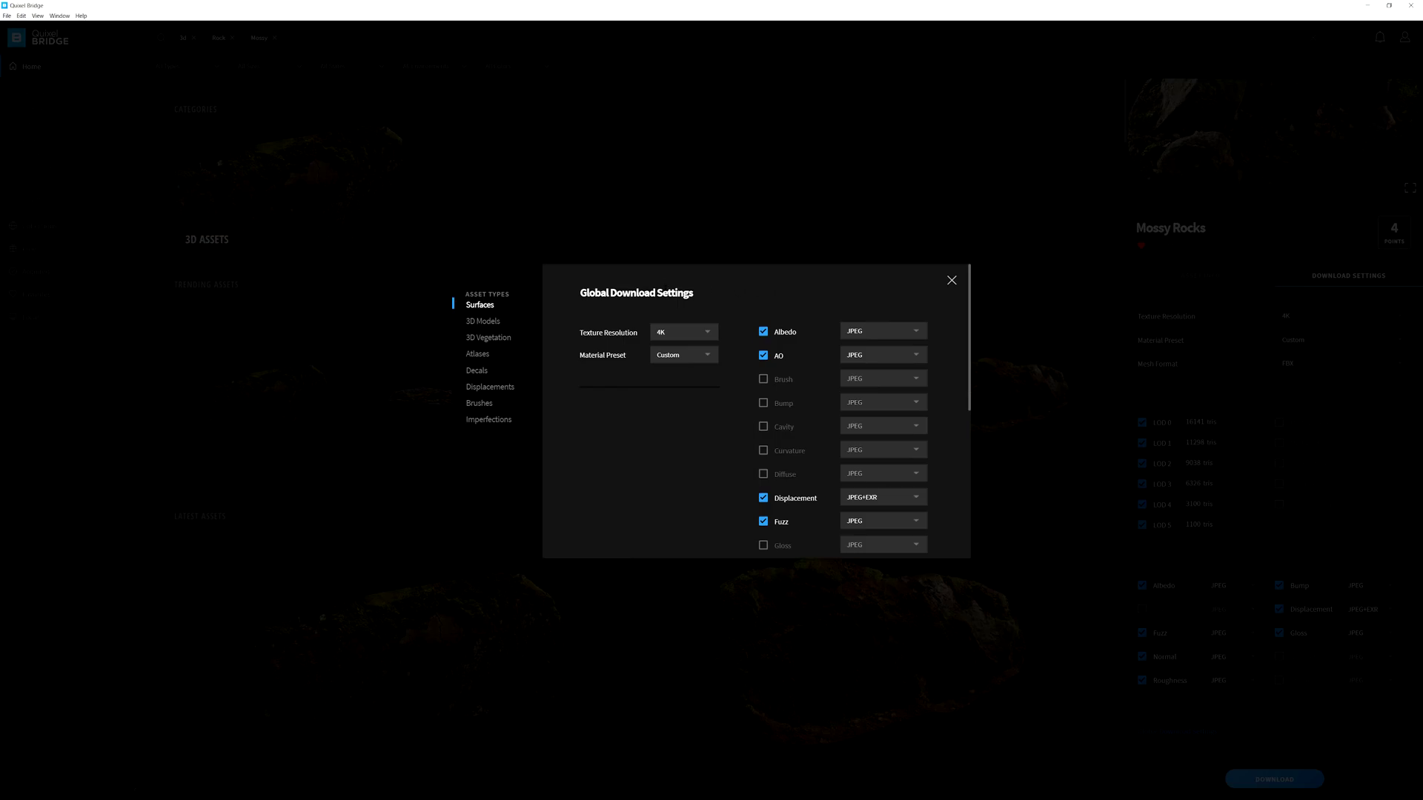
{"action": "left_click", "coordinate": [495, 321]}
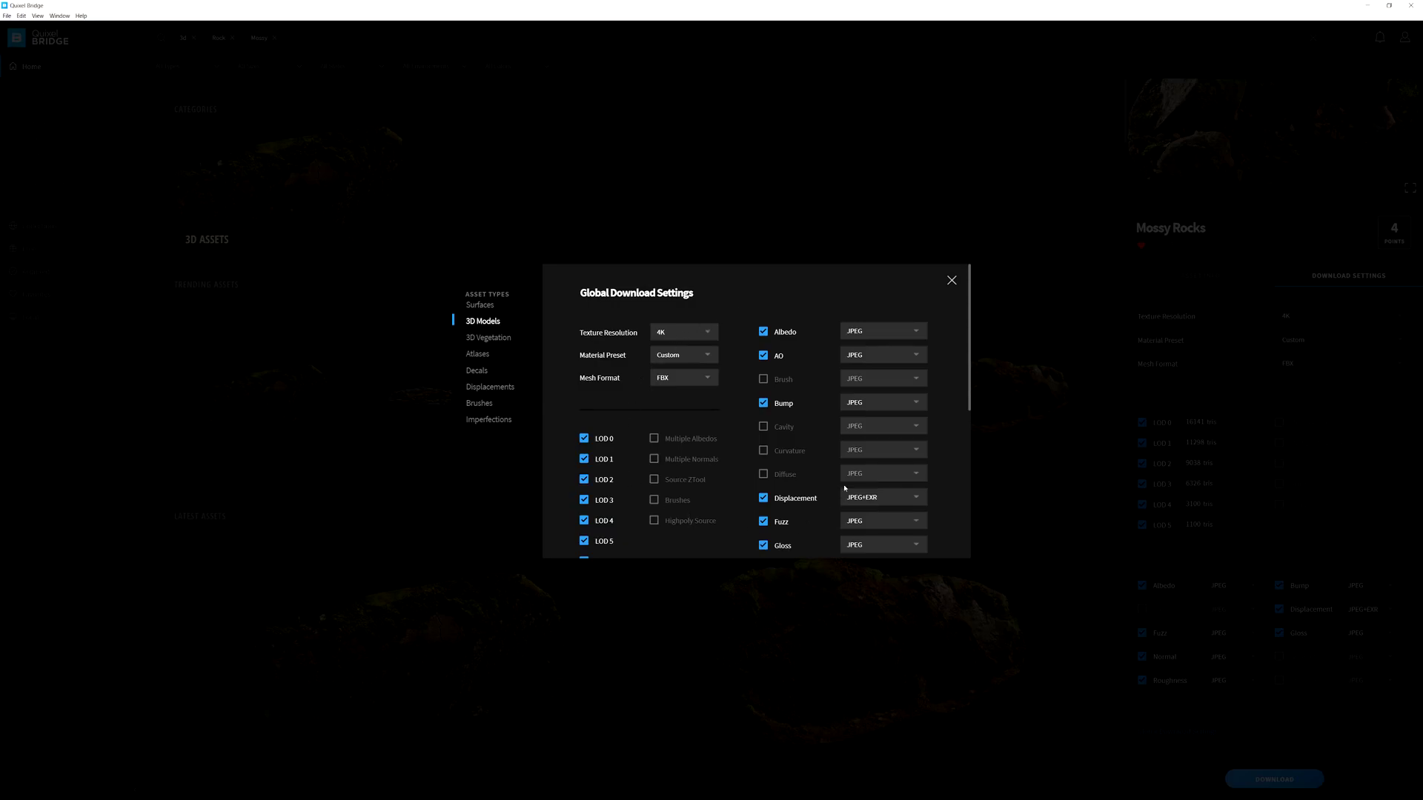
{"action": "scroll", "coordinate": [845, 488], "scroll_direction": "down", "scroll_amount": 5}
{"action": "scroll", "coordinate": [846, 479], "scroll_direction": "up", "scroll_amount": 5}
{"action": "left_click", "coordinate": [676, 357]}
{"action": "left_click", "coordinate": [687, 395]}
- Review the texture maps enabled for 3D models, close the global download settings and download Mossy Rocks
{"action": "scroll", "coordinate": [742, 410], "scroll_direction": "down", "scroll_amount": 1}
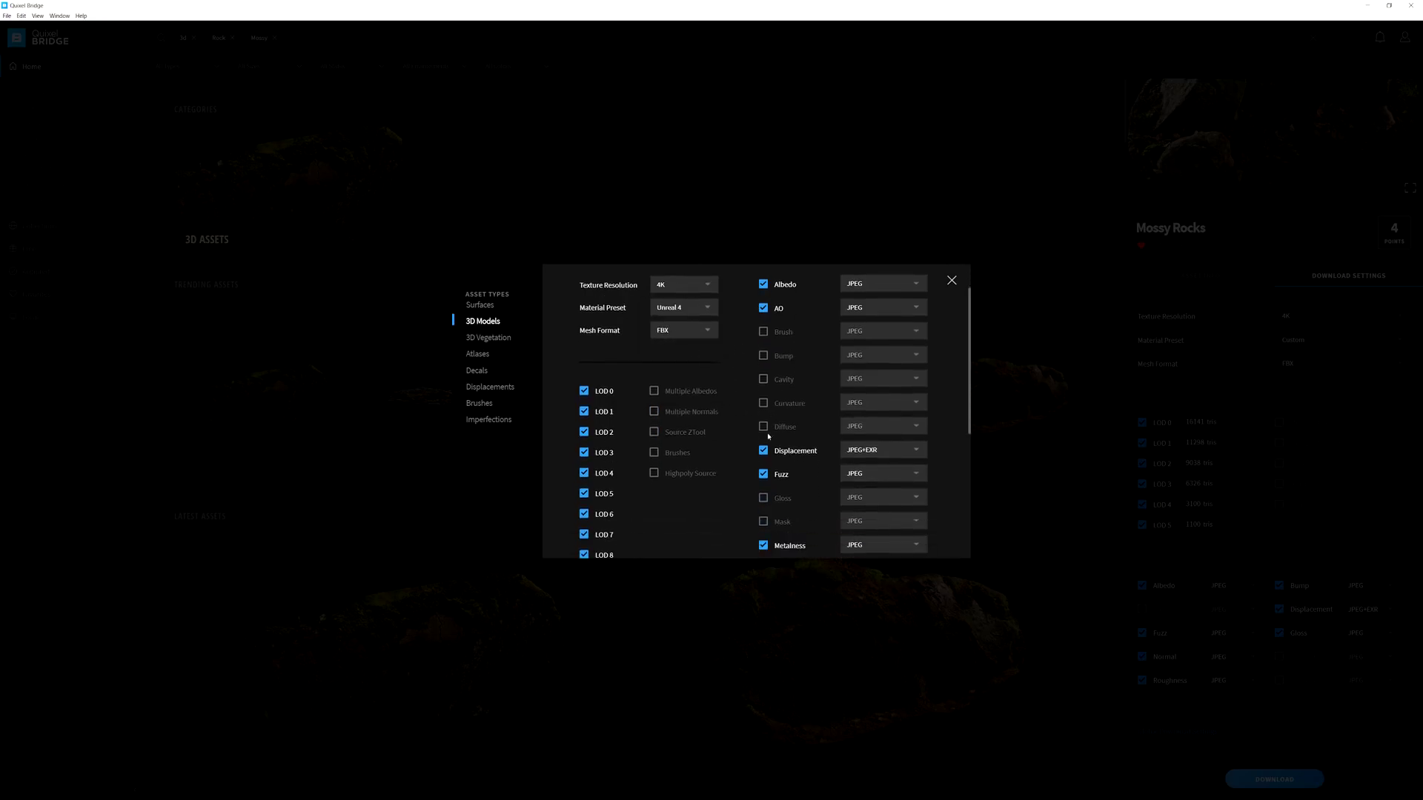
{"action": "scroll", "coordinate": [775, 376], "scroll_direction": "down", "scroll_amount": 3}
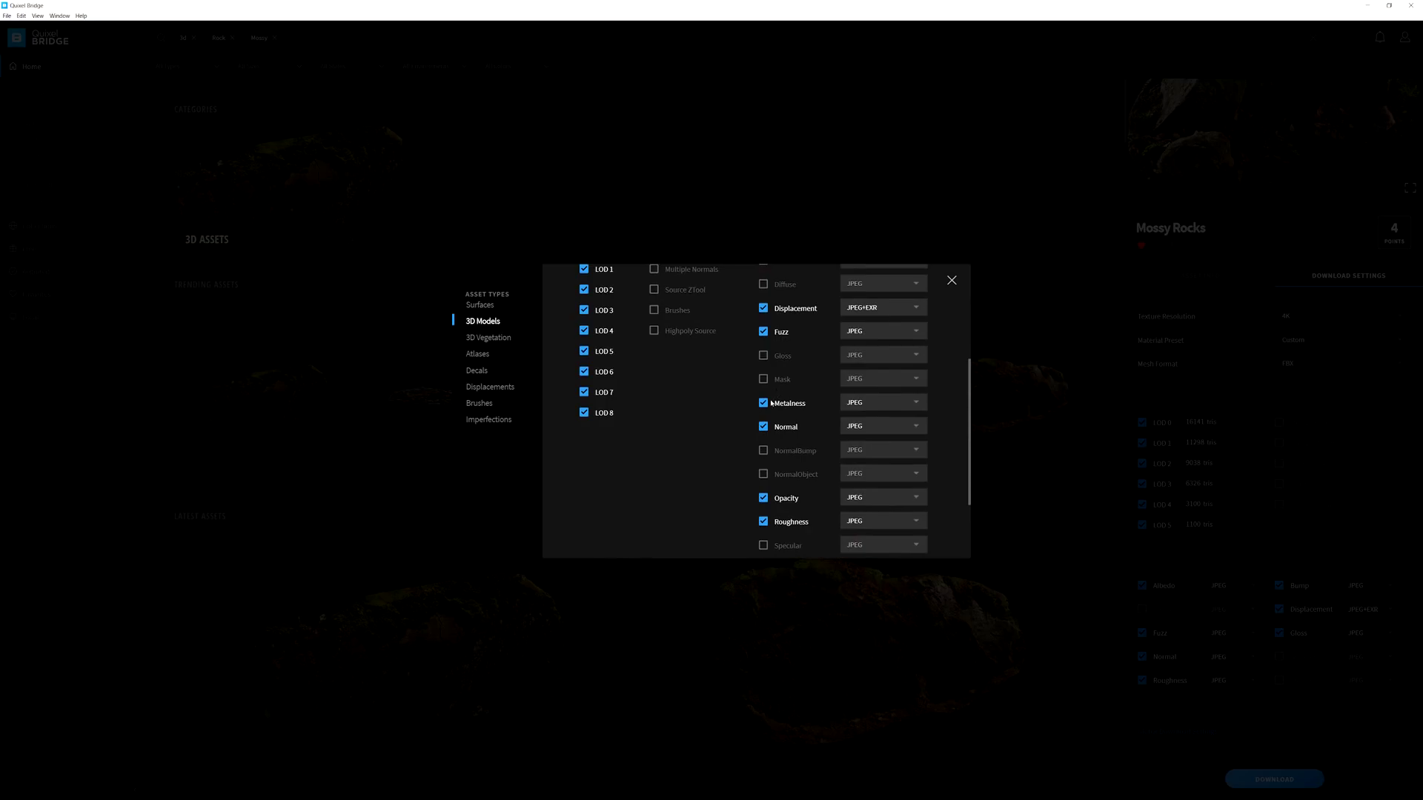
{"action": "scroll", "coordinate": [785, 405], "scroll_direction": "down", "scroll_amount": 2}
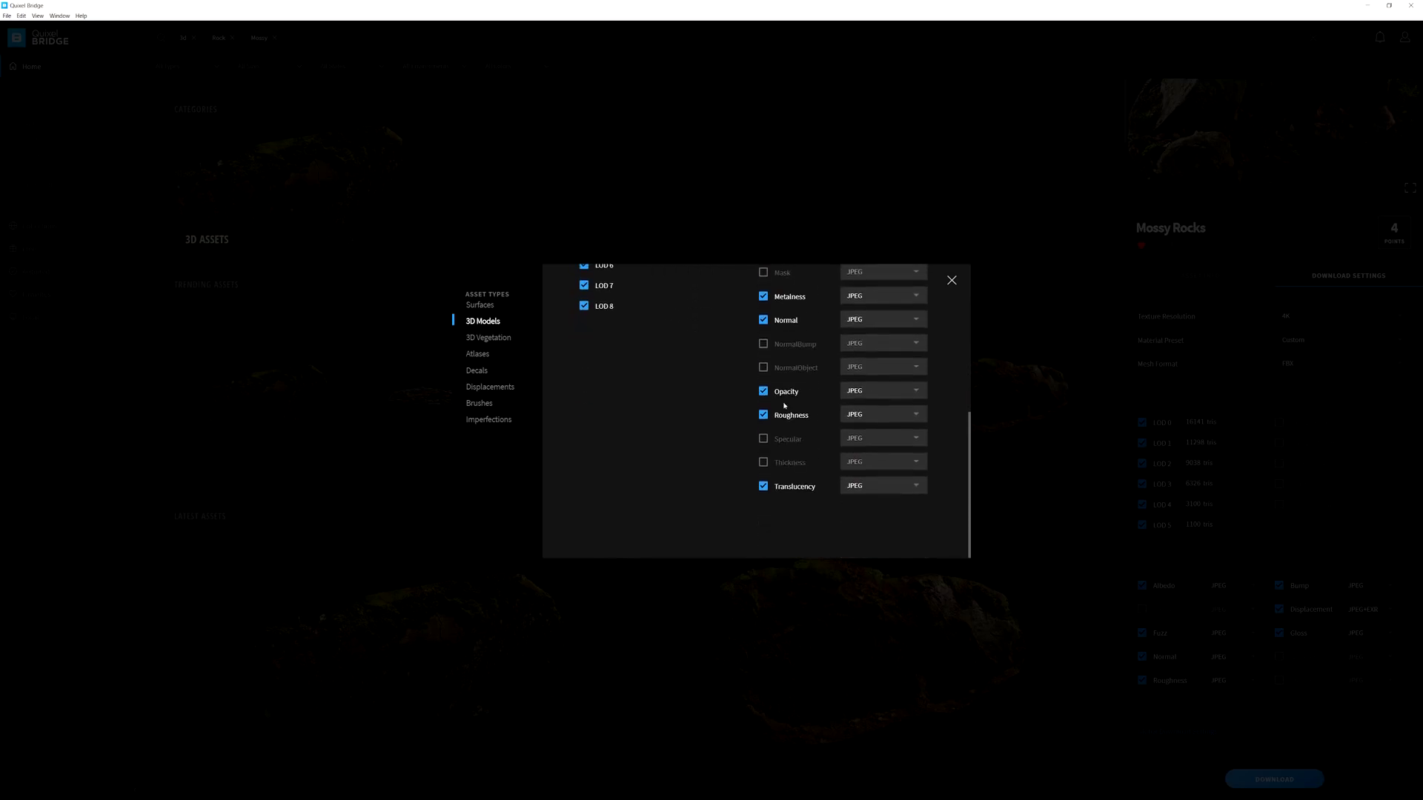
{"action": "left_click", "coordinate": [952, 282]}
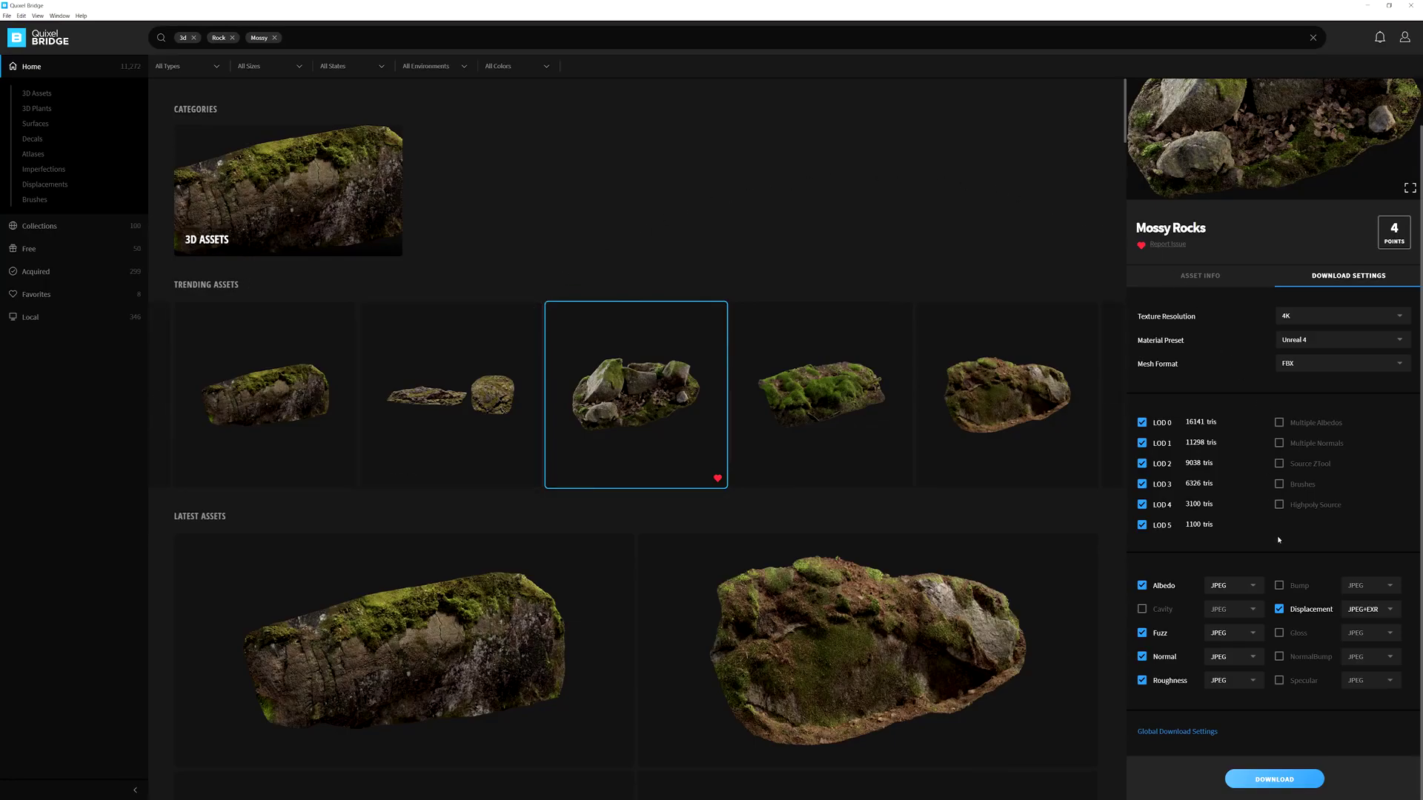
{"action": "left_click", "coordinate": [1274, 778]}
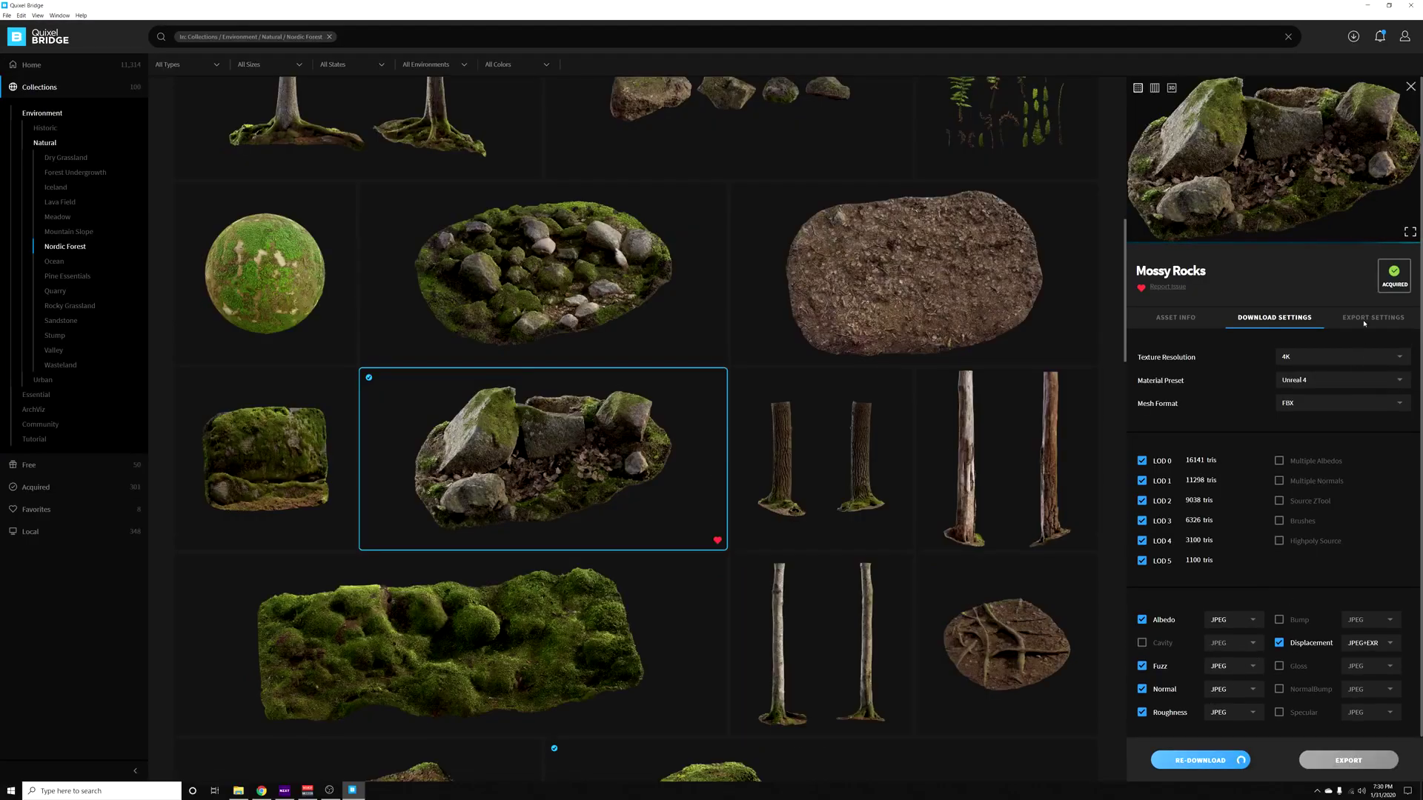
- Cancel the running Mossy Rocks download from the downloads list
{"action": "left_click", "coordinate": [1352, 38]}
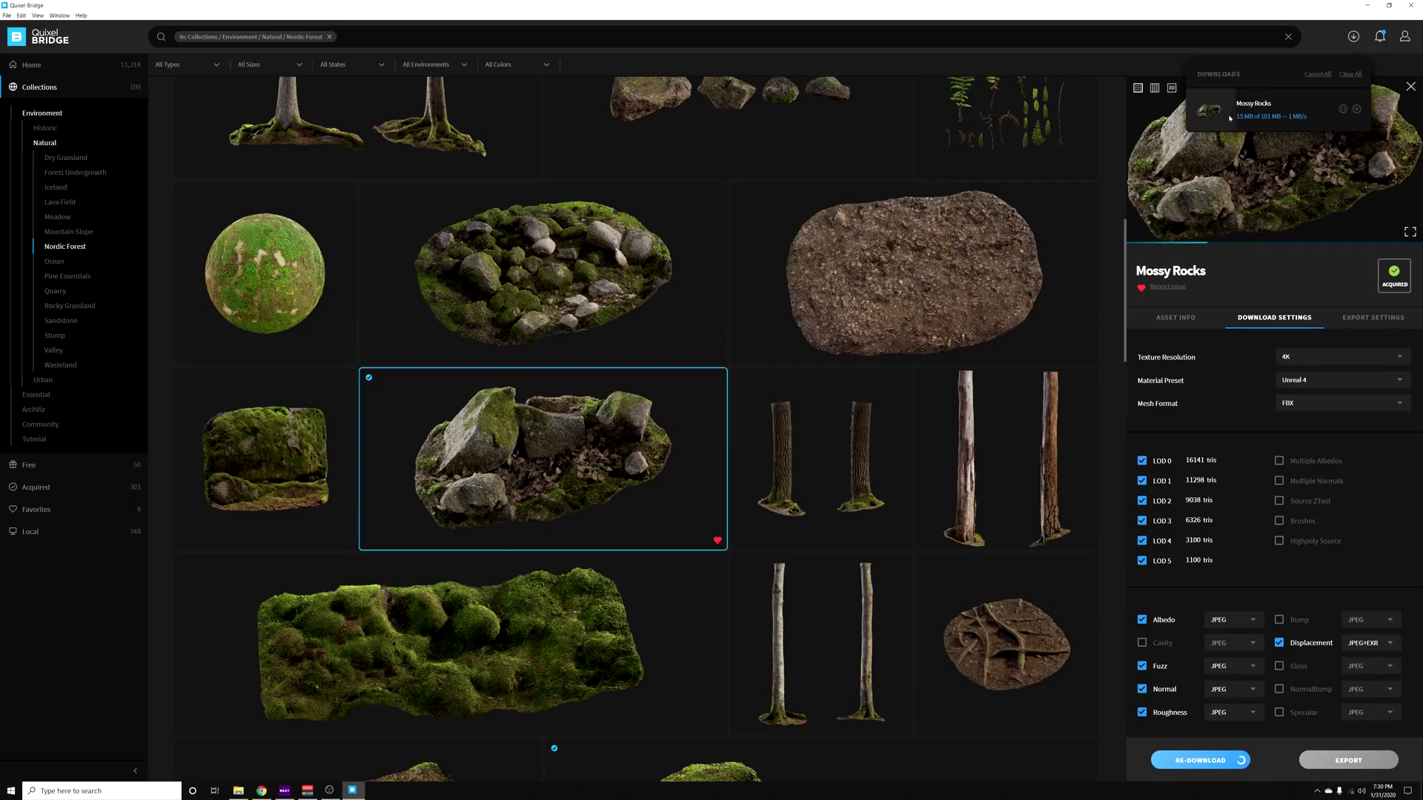
{"action": "left_click", "coordinate": [1357, 109]}
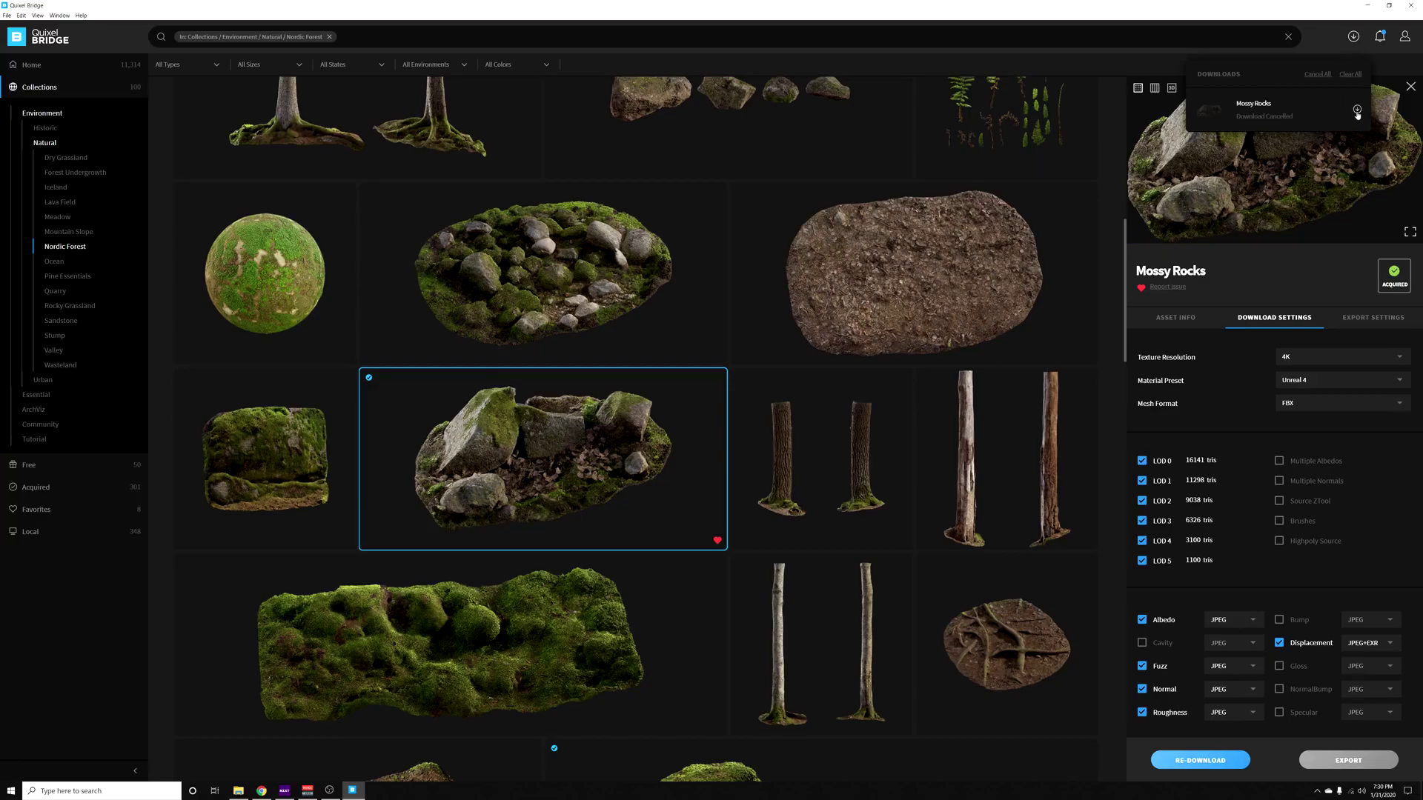
{"action": "left_click", "coordinate": [1357, 110]}
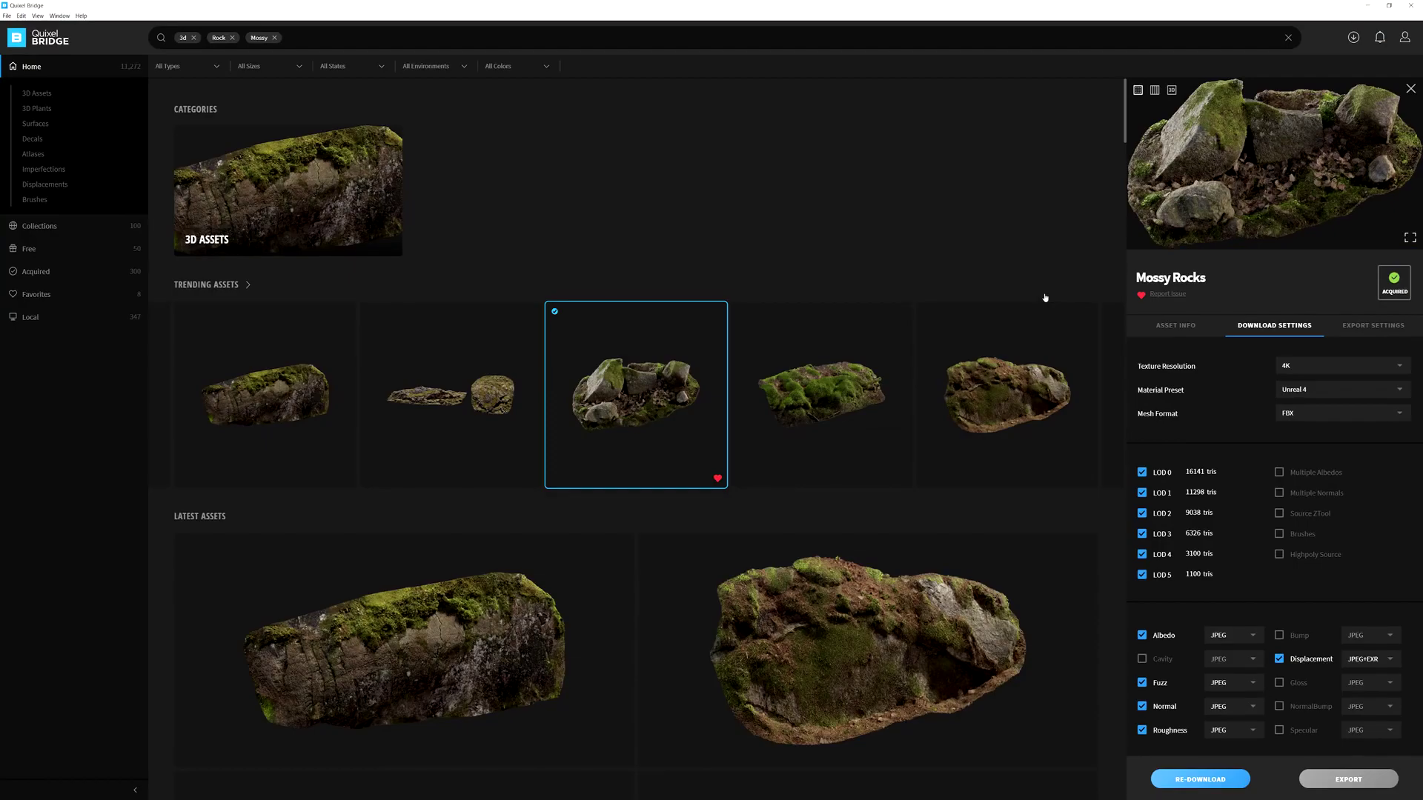
- Examine the available export targets and engine versions in the export settings of Mossy Rocks
{"action": "left_click", "coordinate": [1386, 331]}
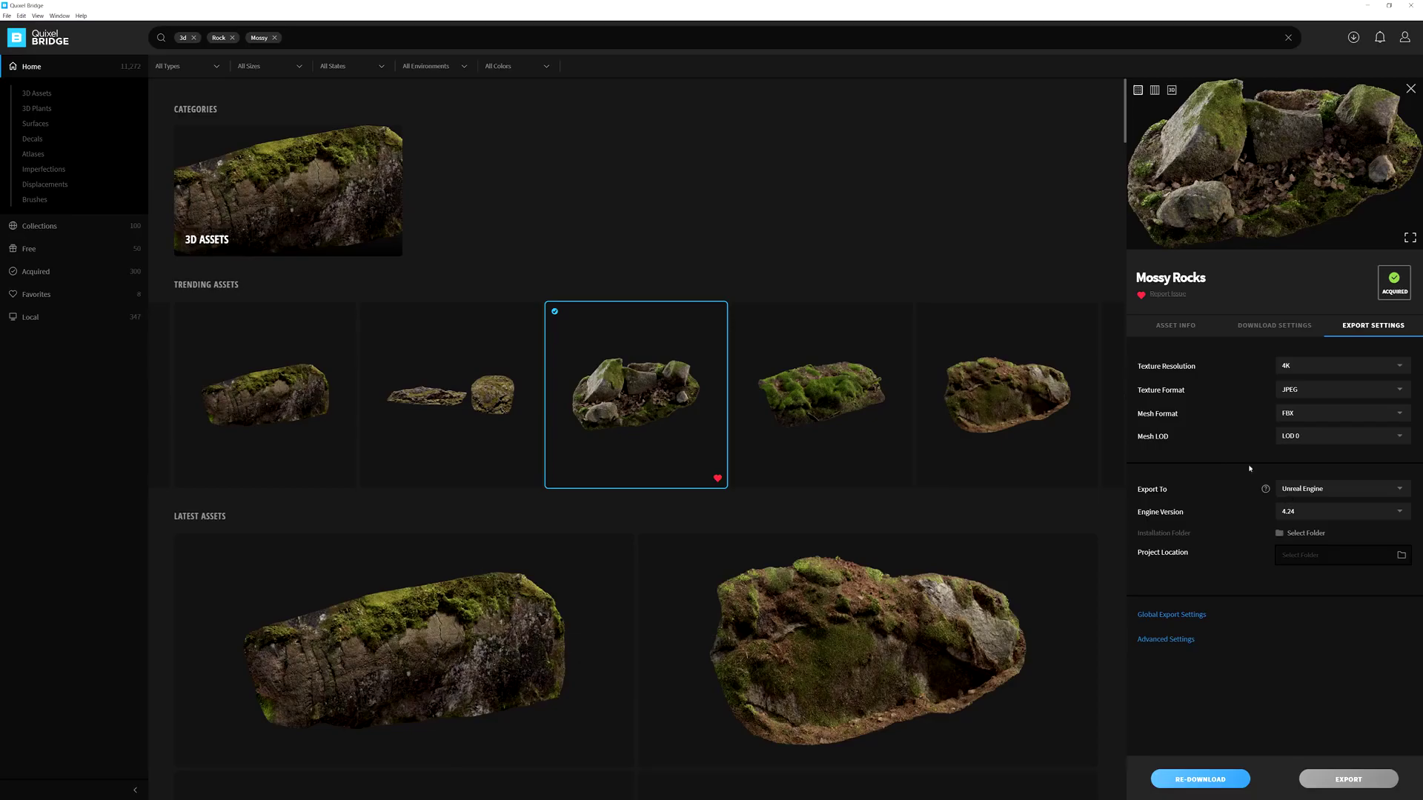
{"action": "left_click", "coordinate": [1398, 492]}
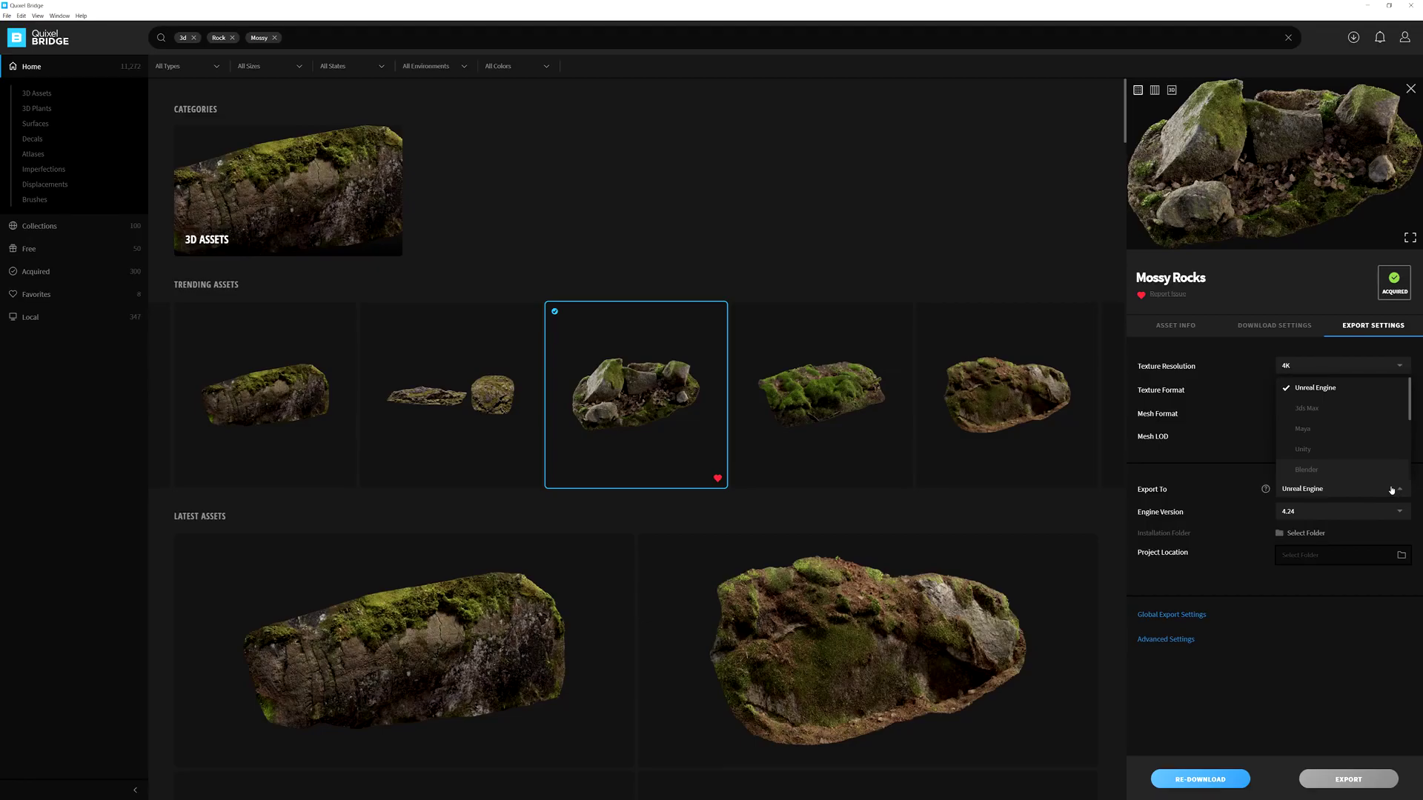
{"action": "left_click", "coordinate": [1398, 489]}
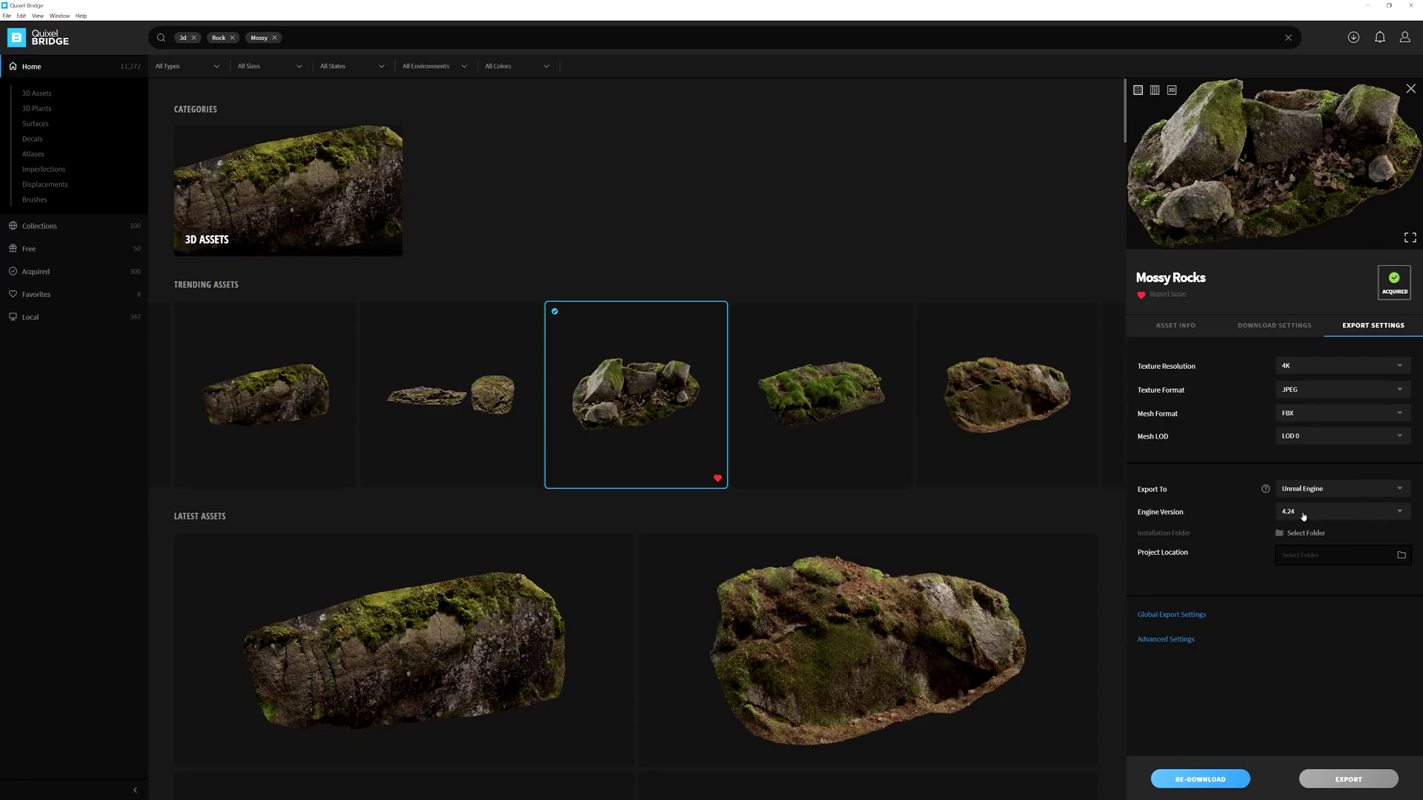
{"action": "left_click", "coordinate": [1392, 514]}
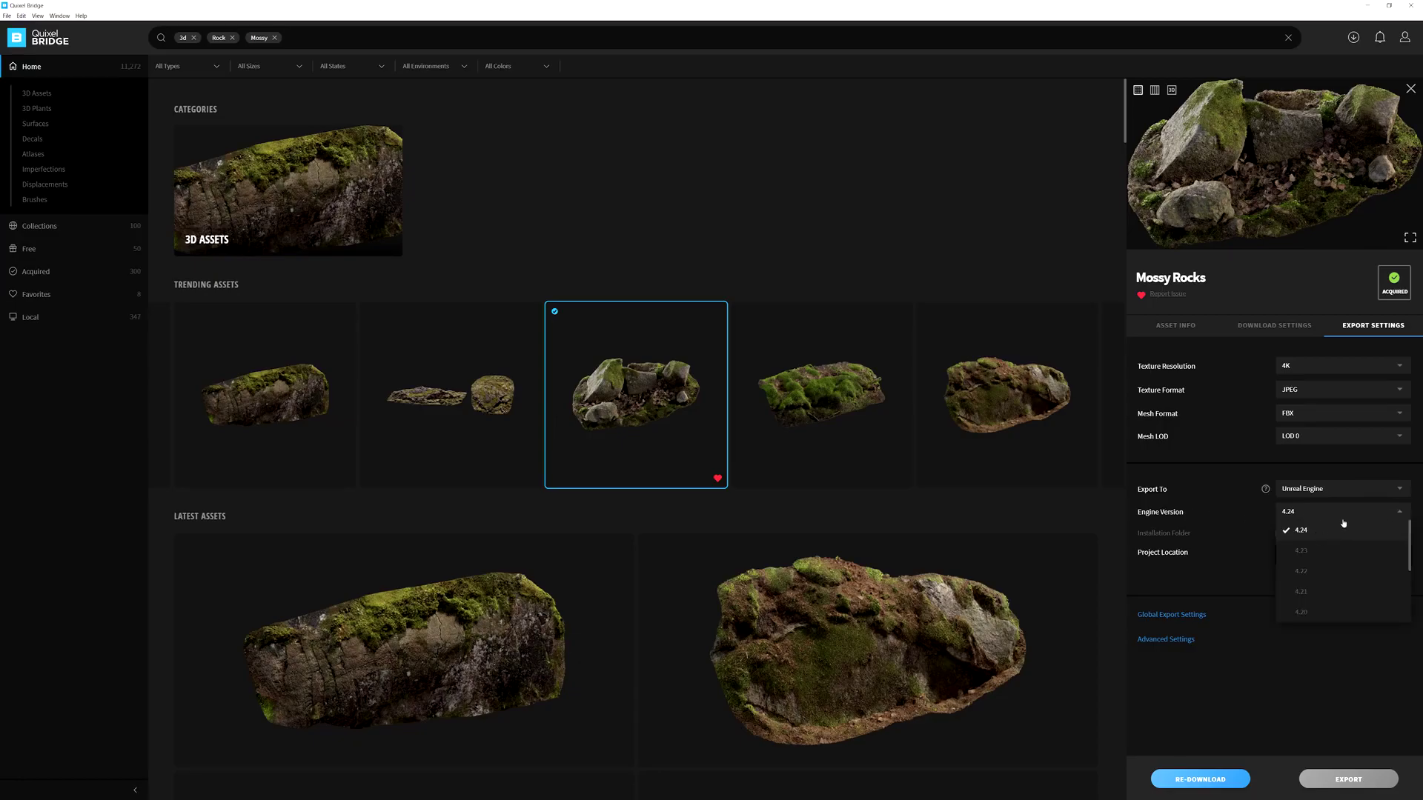
{"action": "left_click", "coordinate": [1365, 512]}
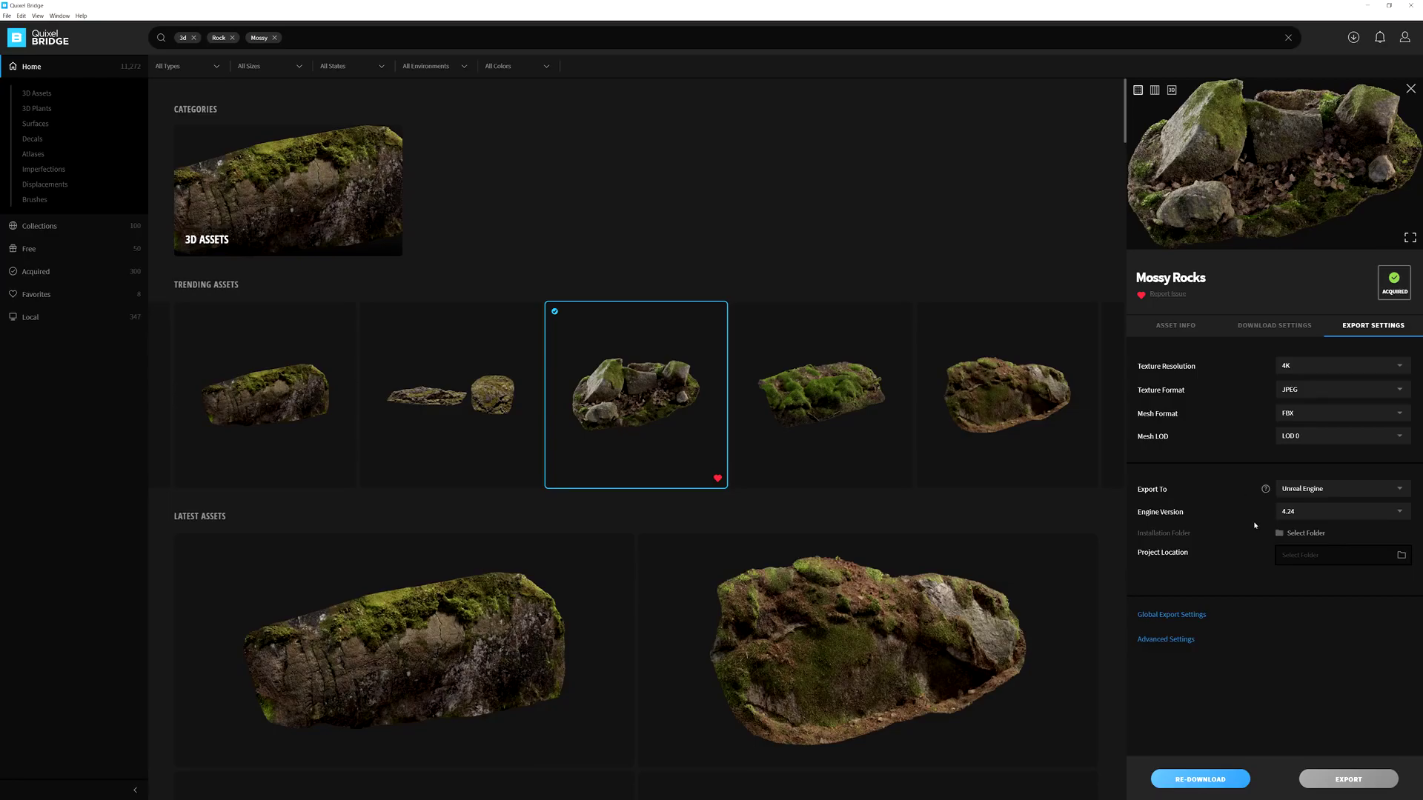
- Set the Unreal Engine plugin installation folder to C:\Program Files\Epic Games\UE_4.24\Engine\Plugins
{"action": "left_click", "coordinate": [1306, 536]}
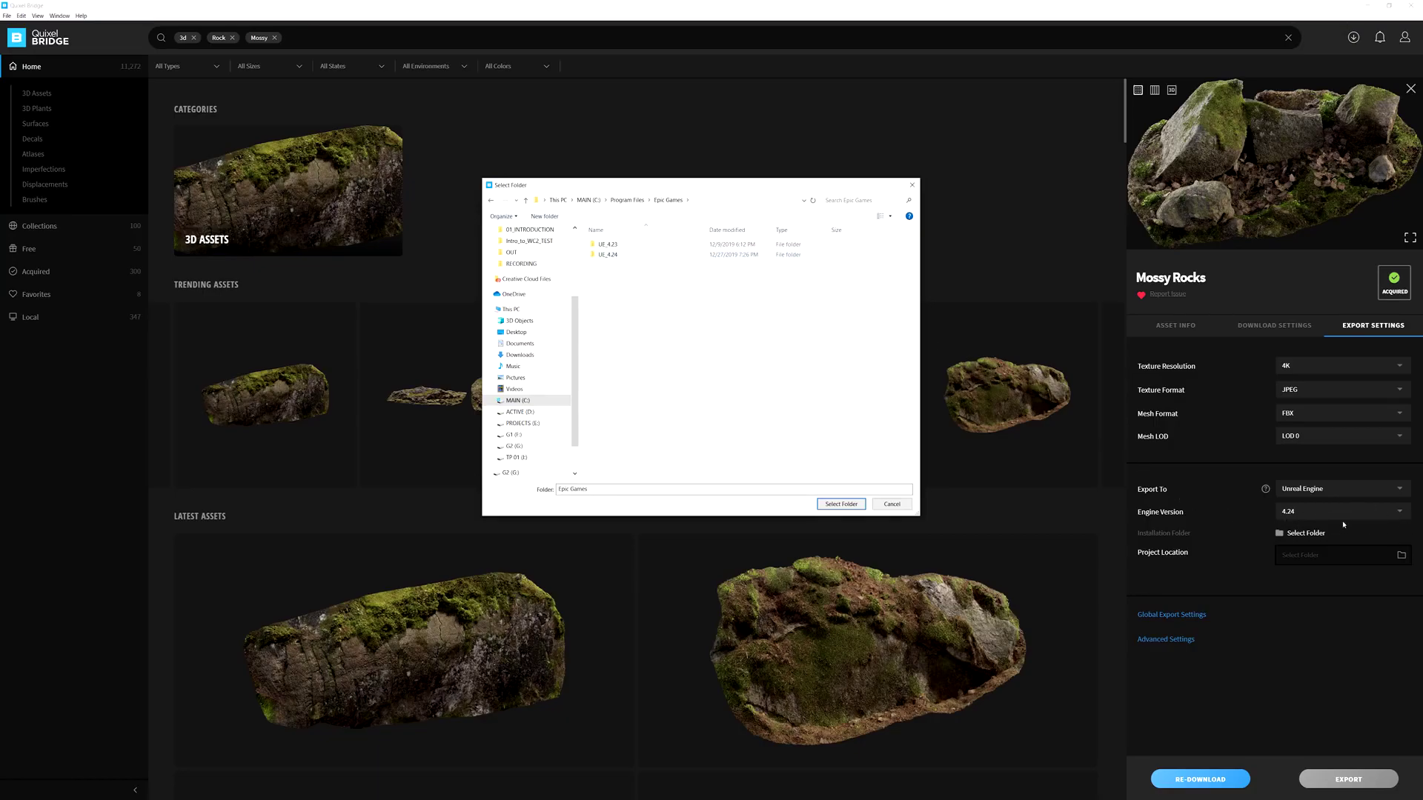
{"action": "double_click", "coordinate": [709, 254]}
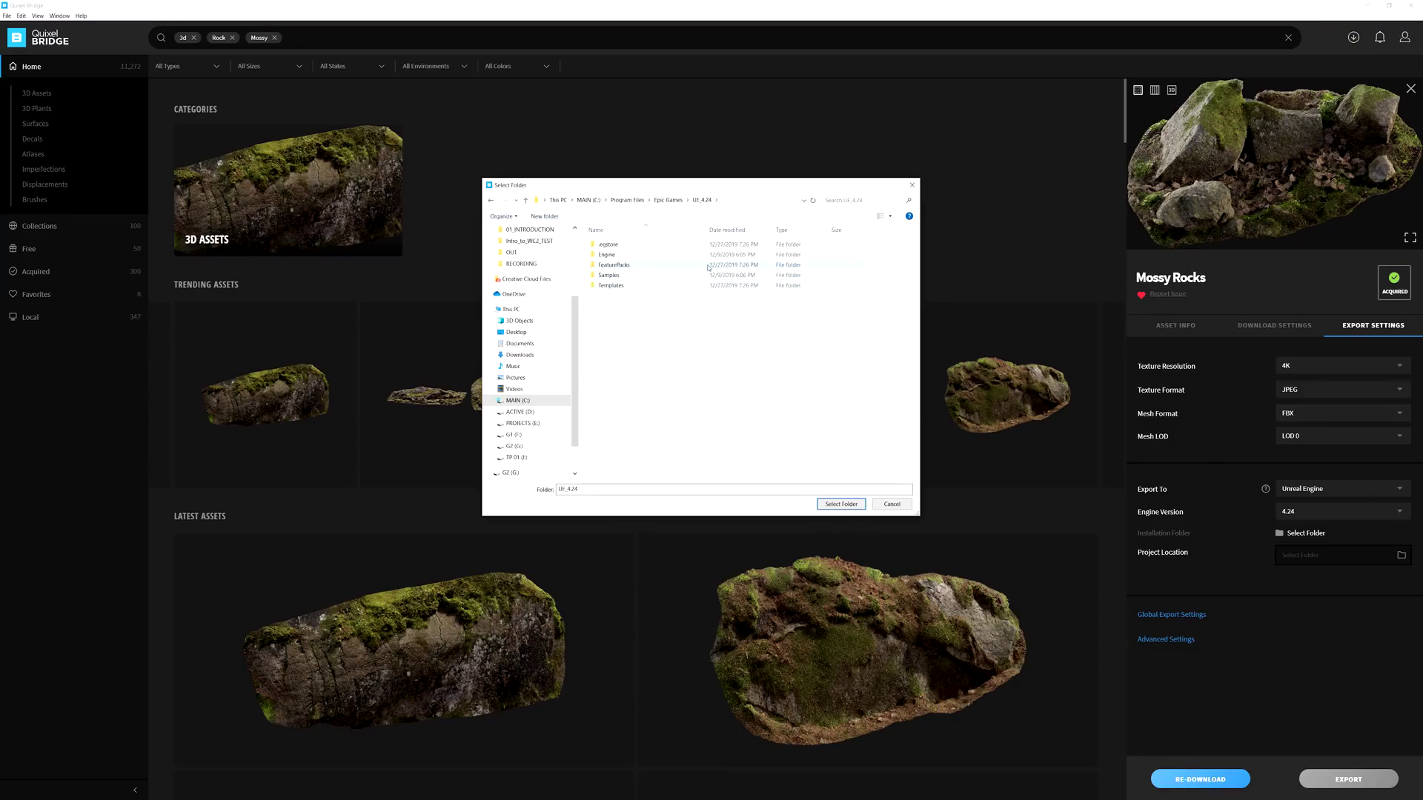
{"action": "double_click", "coordinate": [608, 255]}
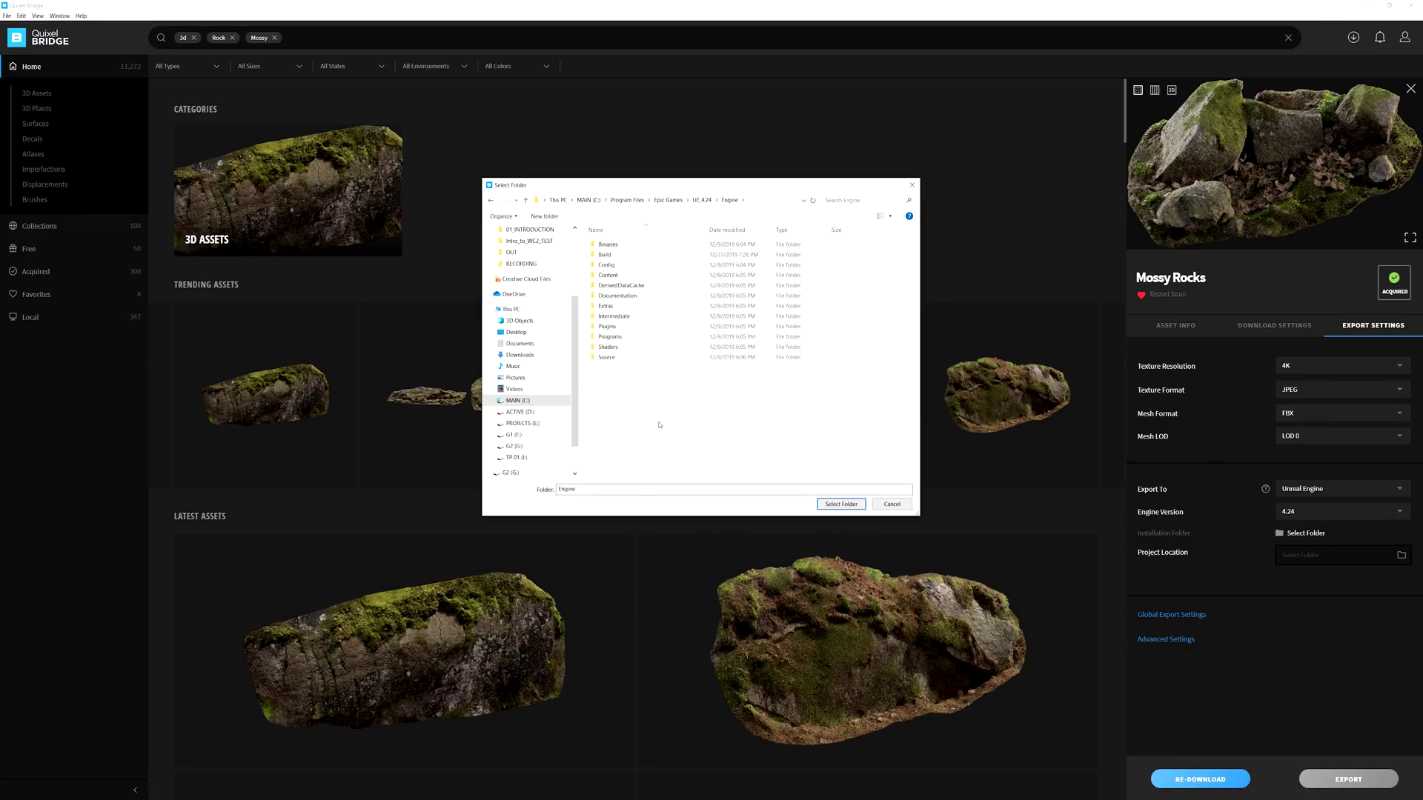
{"action": "left_click", "coordinate": [627, 329]}
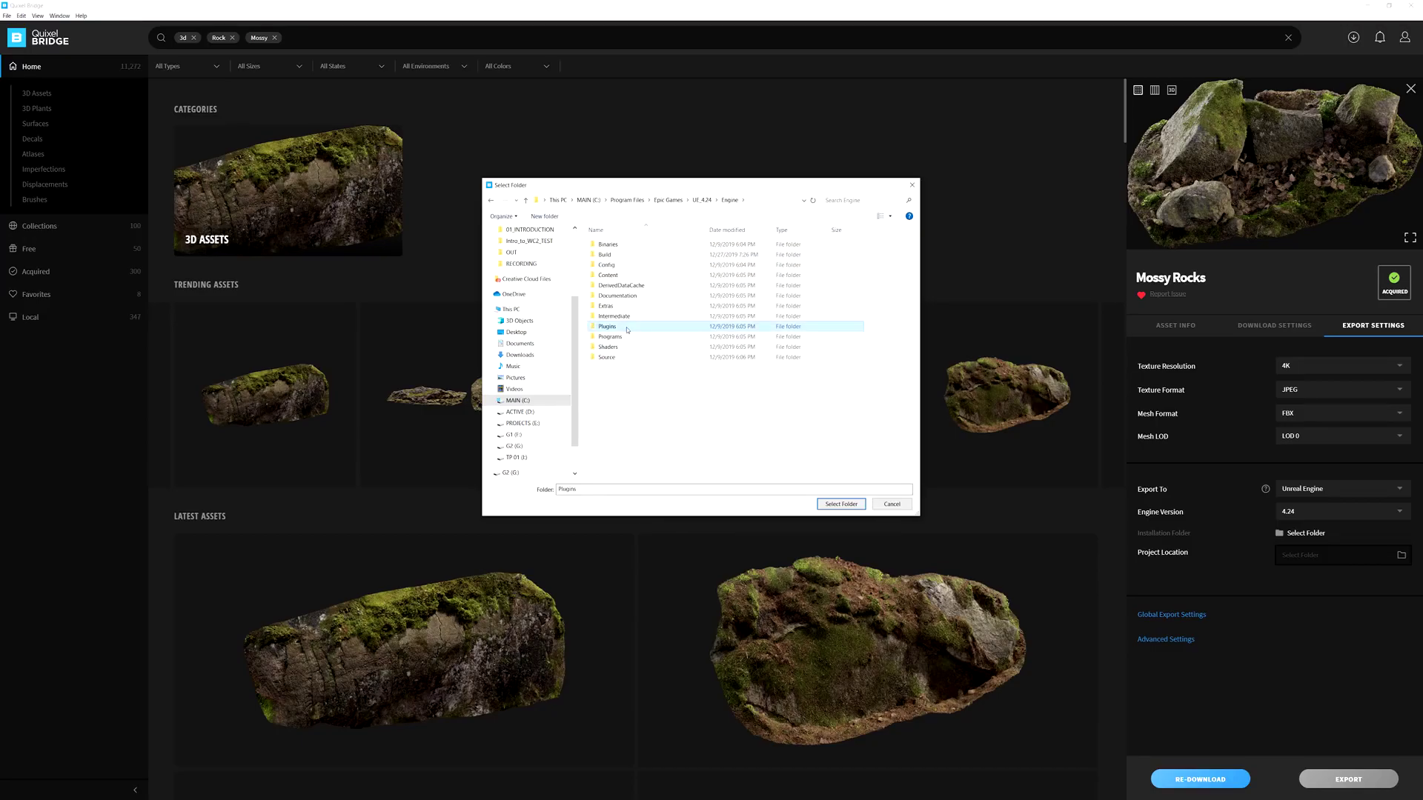
{"action": "left_click", "coordinate": [852, 506]}
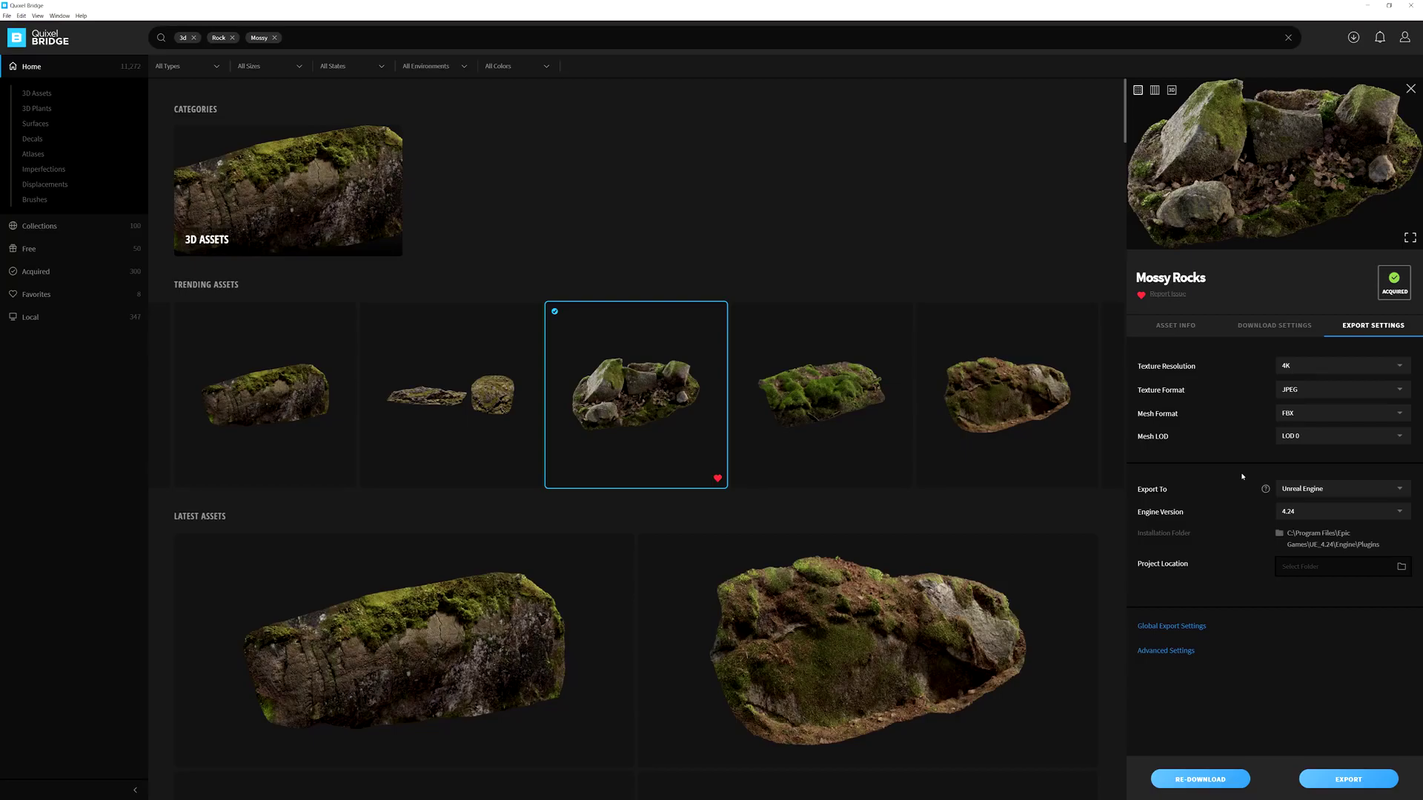
- Read the help page about installing the Unreal plugin from Bridge and its project location notes, and return to the export settings
{"action": "left_click", "coordinate": [1266, 489]}
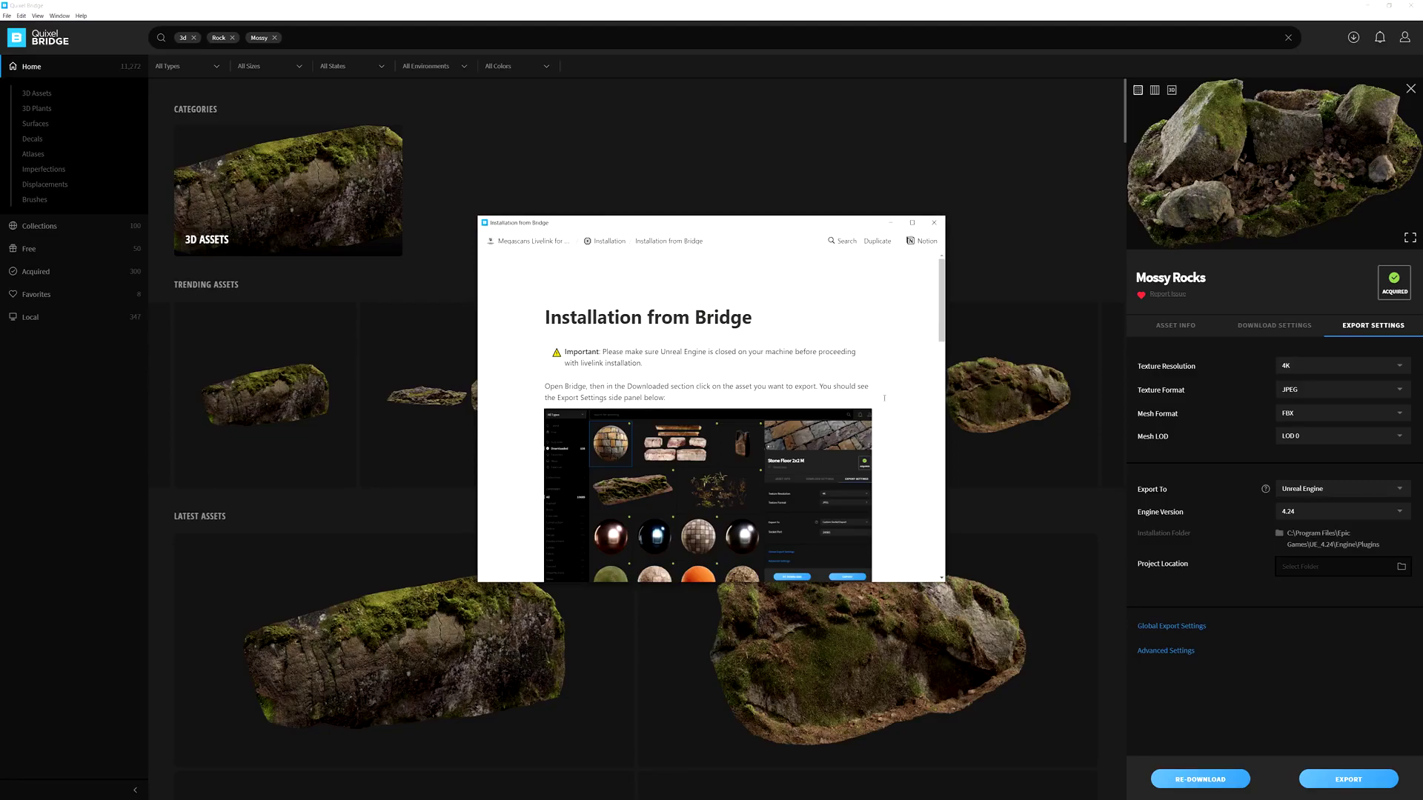
{"action": "scroll", "coordinate": [884, 398], "scroll_direction": "down", "scroll_amount": 4}
{"action": "scroll", "coordinate": [886, 395], "scroll_direction": "down", "scroll_amount": 3}
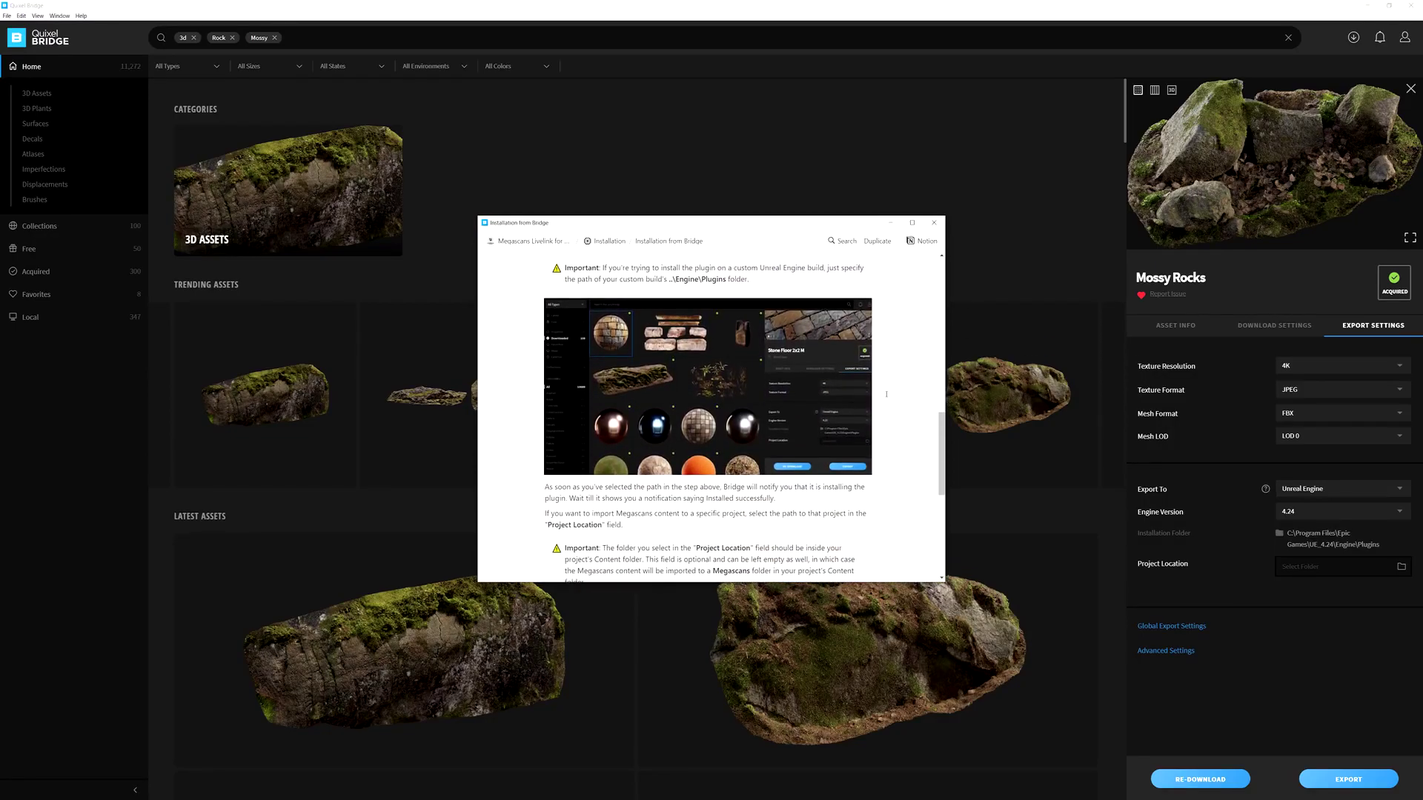
{"action": "left_click", "coordinate": [1338, 604]}
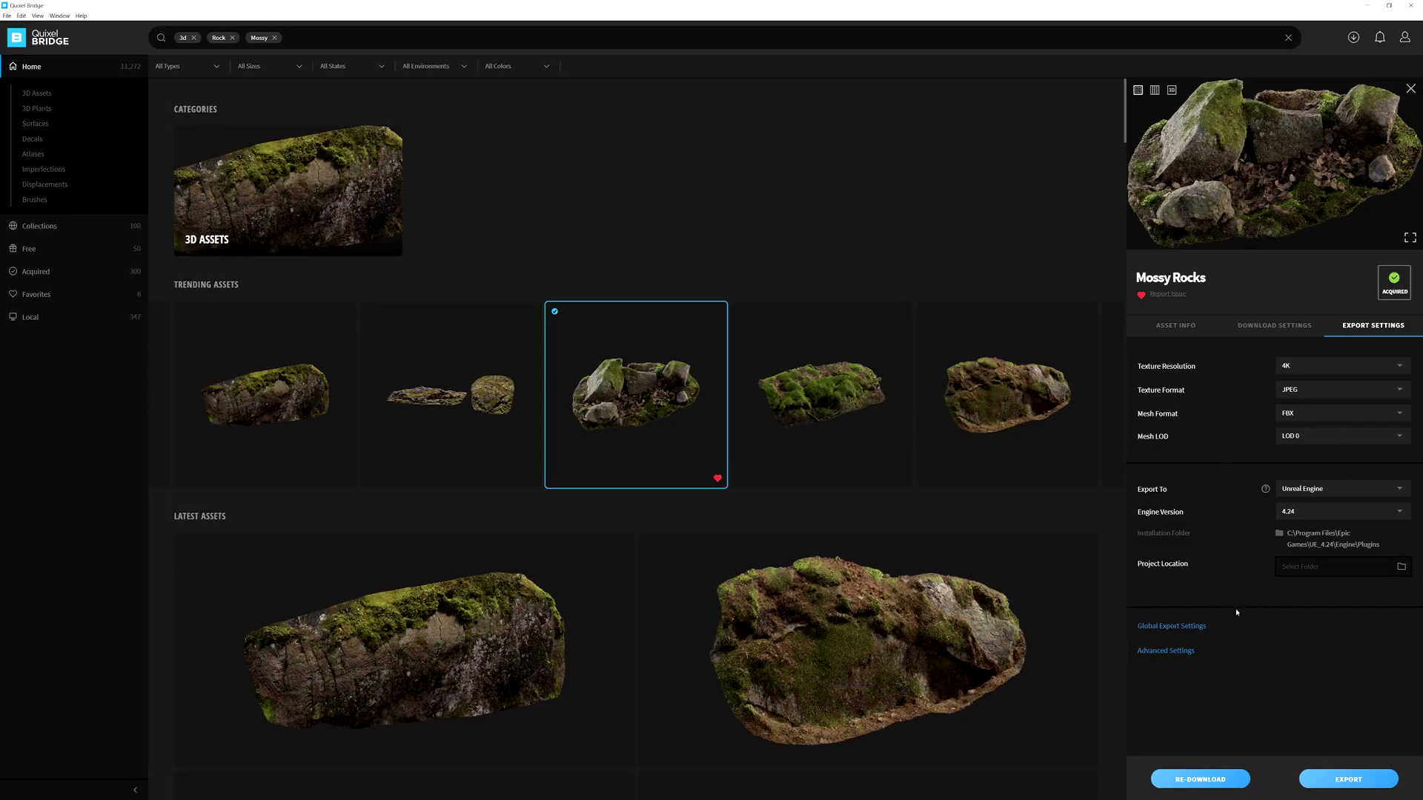
- Review the global export settings for 3D Models and close them
{"action": "left_click", "coordinate": [1185, 627]}
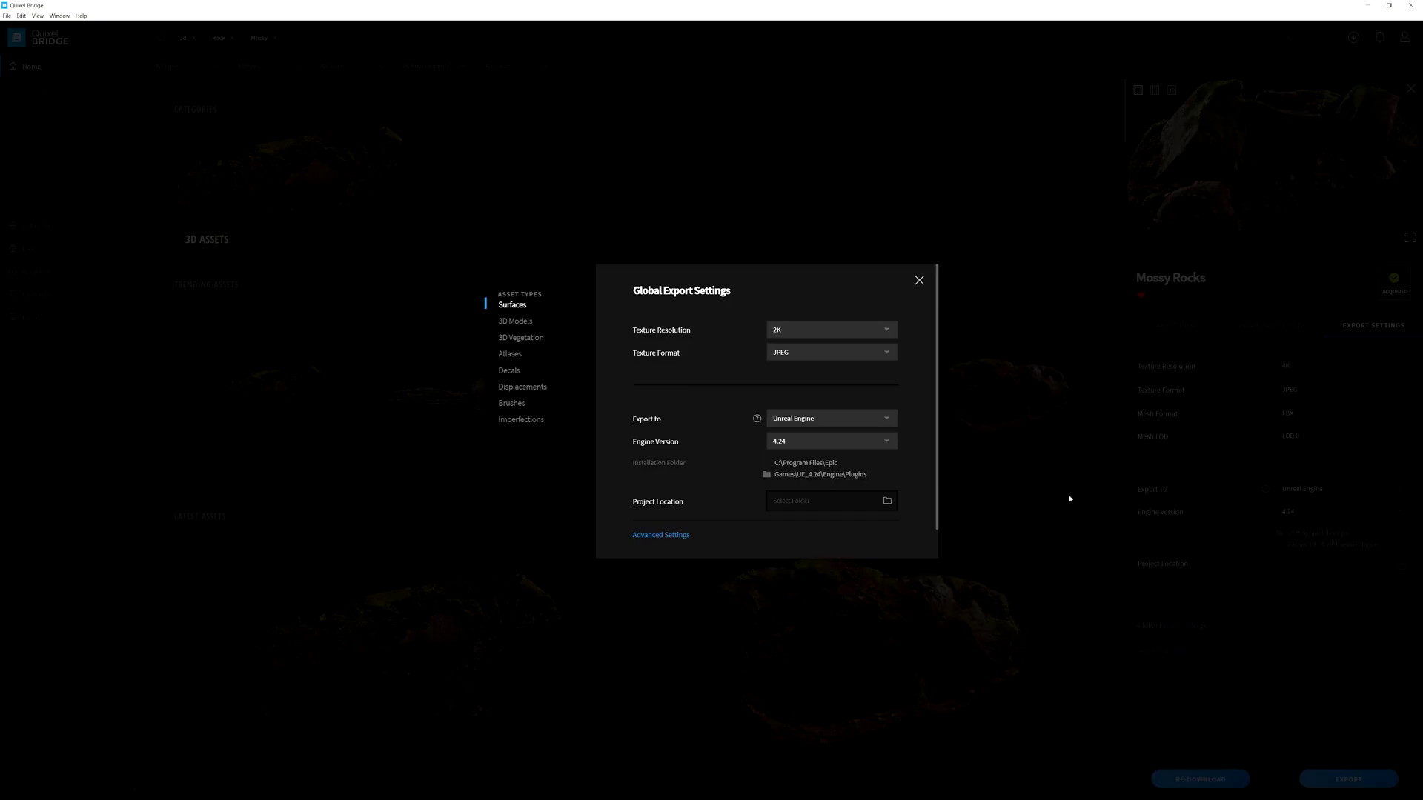
{"action": "left_click", "coordinate": [533, 324]}
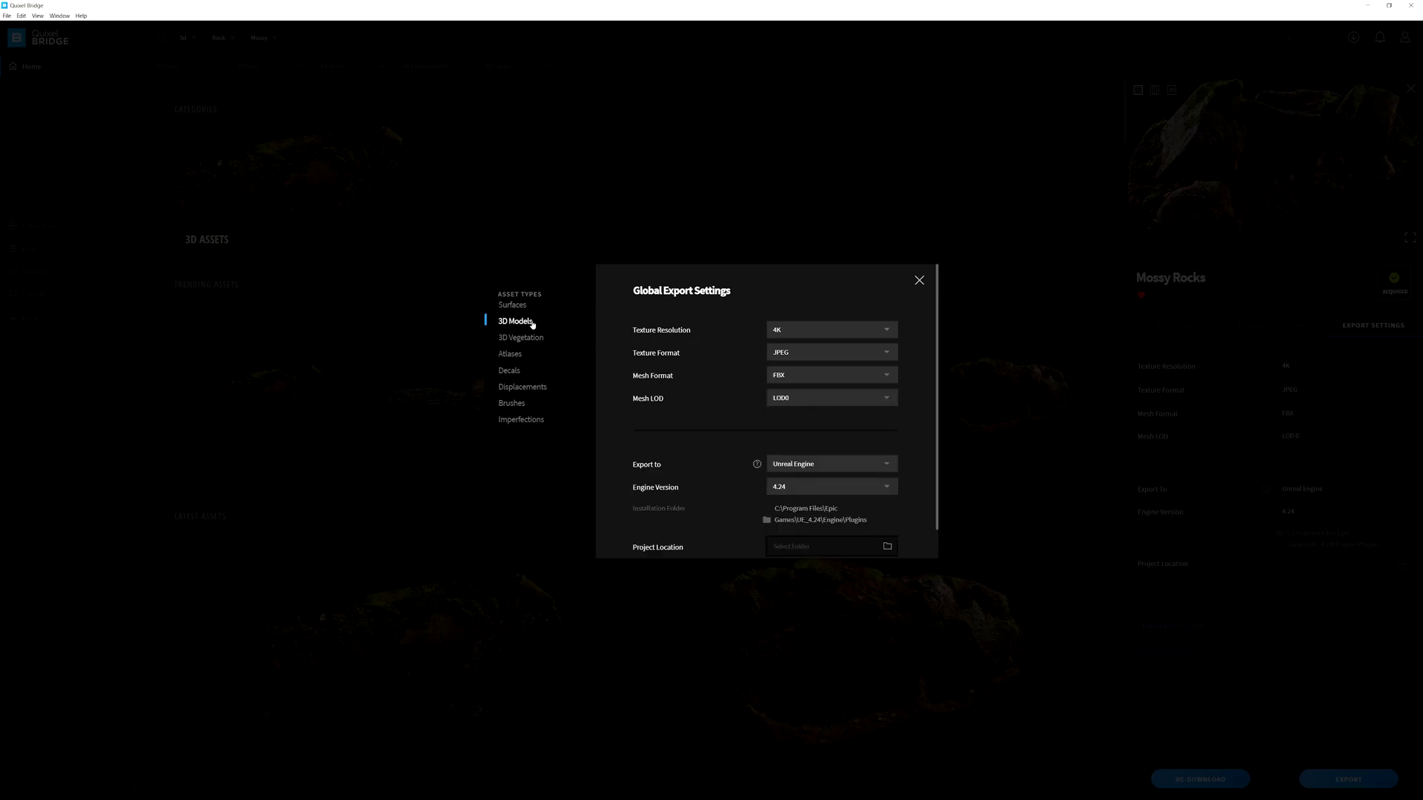
{"action": "scroll", "coordinate": [688, 418], "scroll_direction": "down", "scroll_amount": 1}
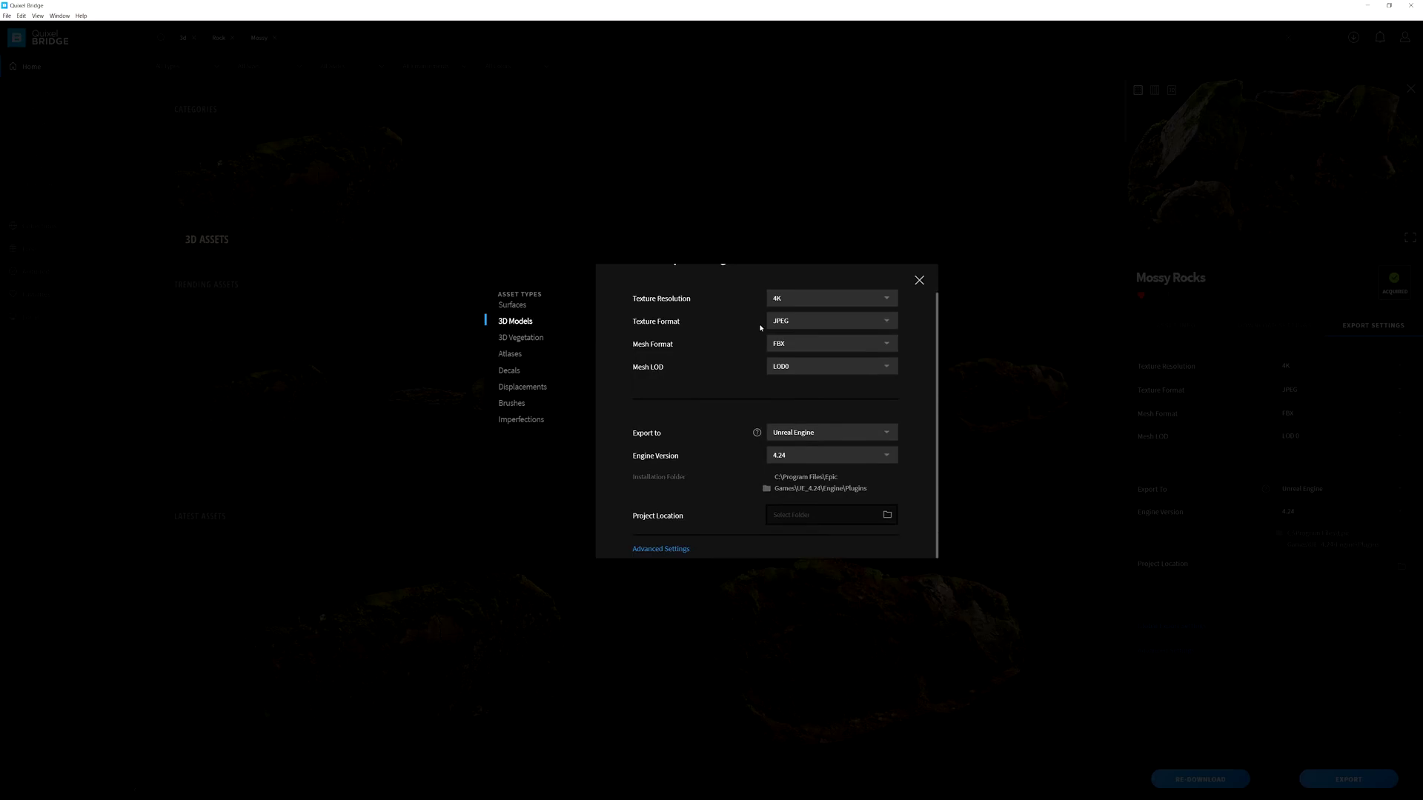
{"action": "left_click", "coordinate": [1237, 608]}
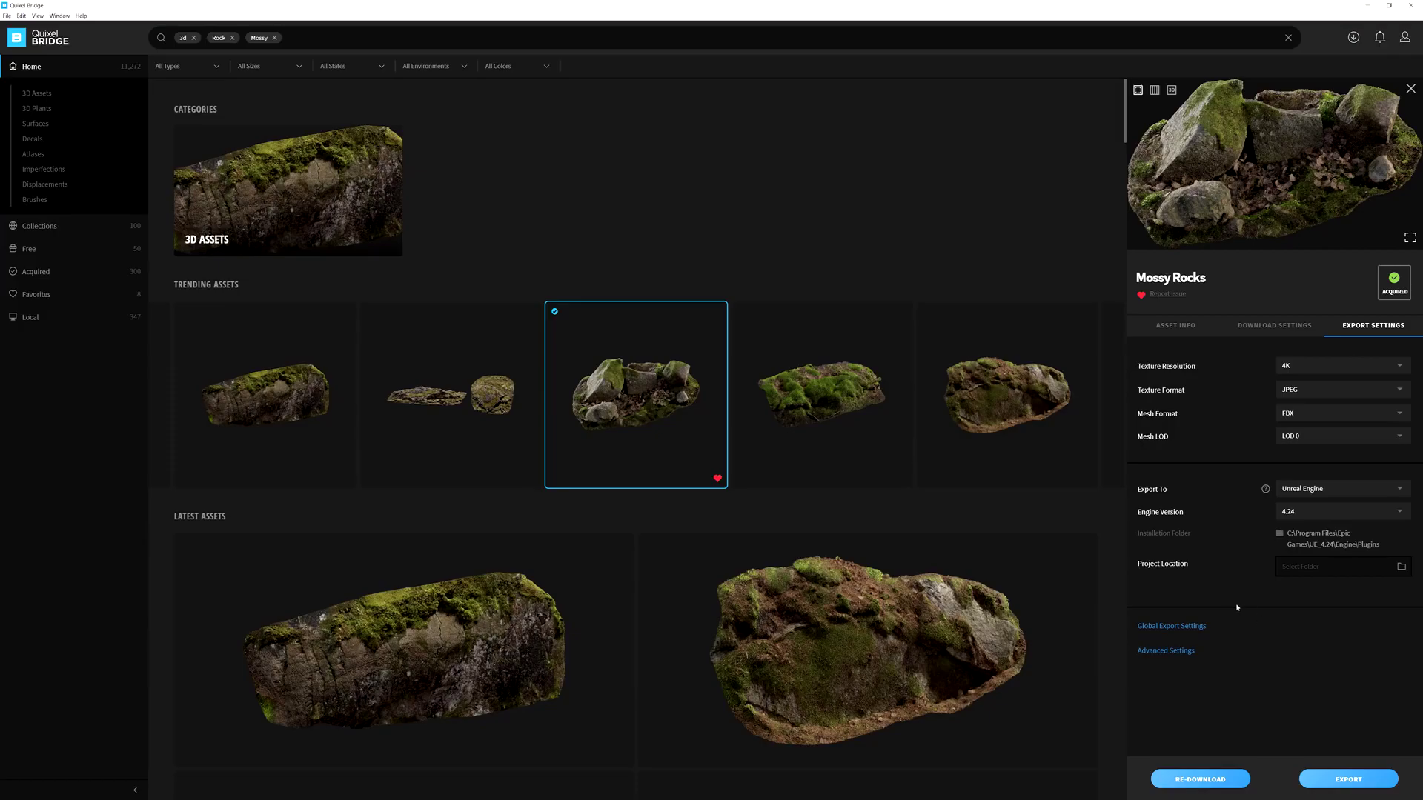
- Examine the filename format, map naming and channel packing options in the advanced export settings
{"action": "left_click", "coordinate": [1173, 652]}
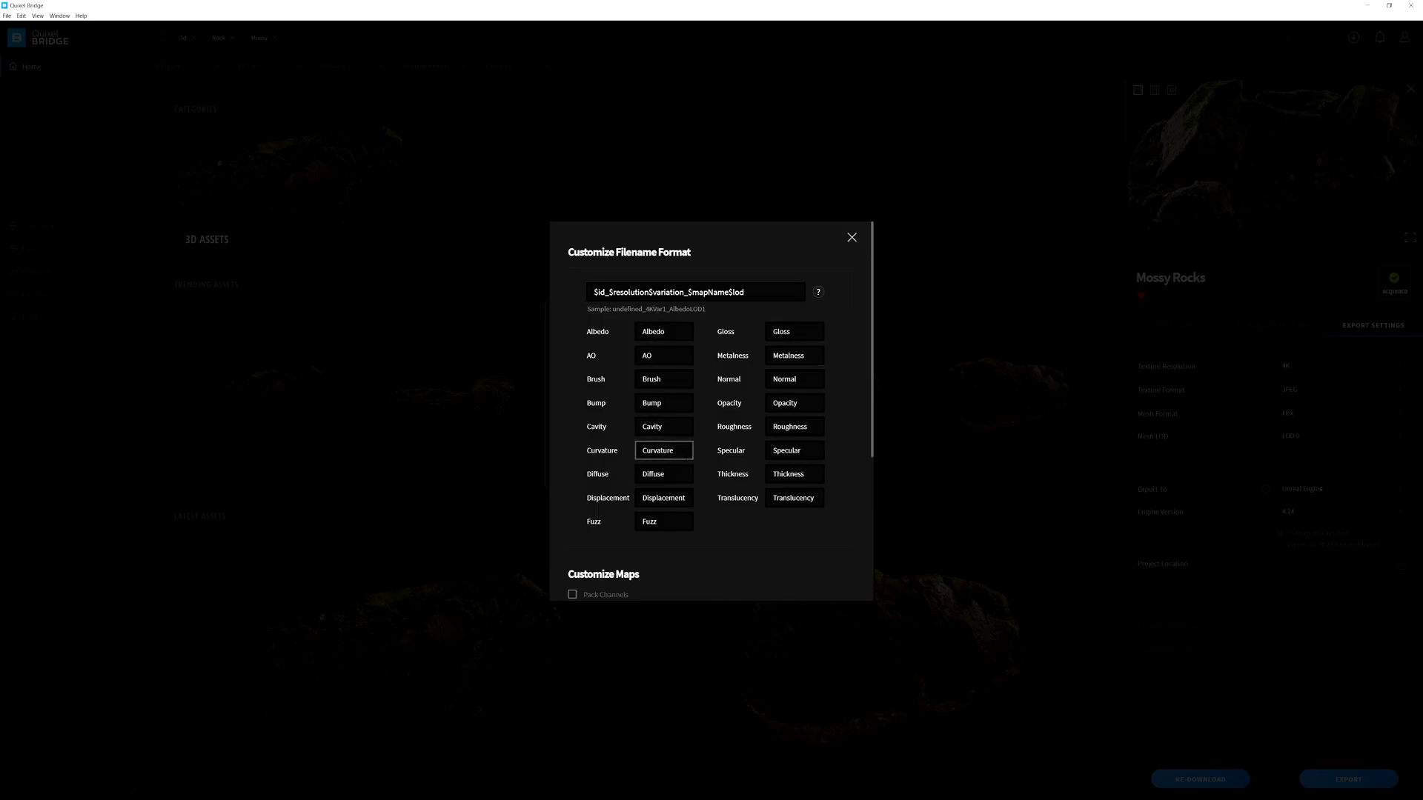
{"action": "scroll", "coordinate": [661, 327], "scroll_direction": "down", "scroll_amount": 3}
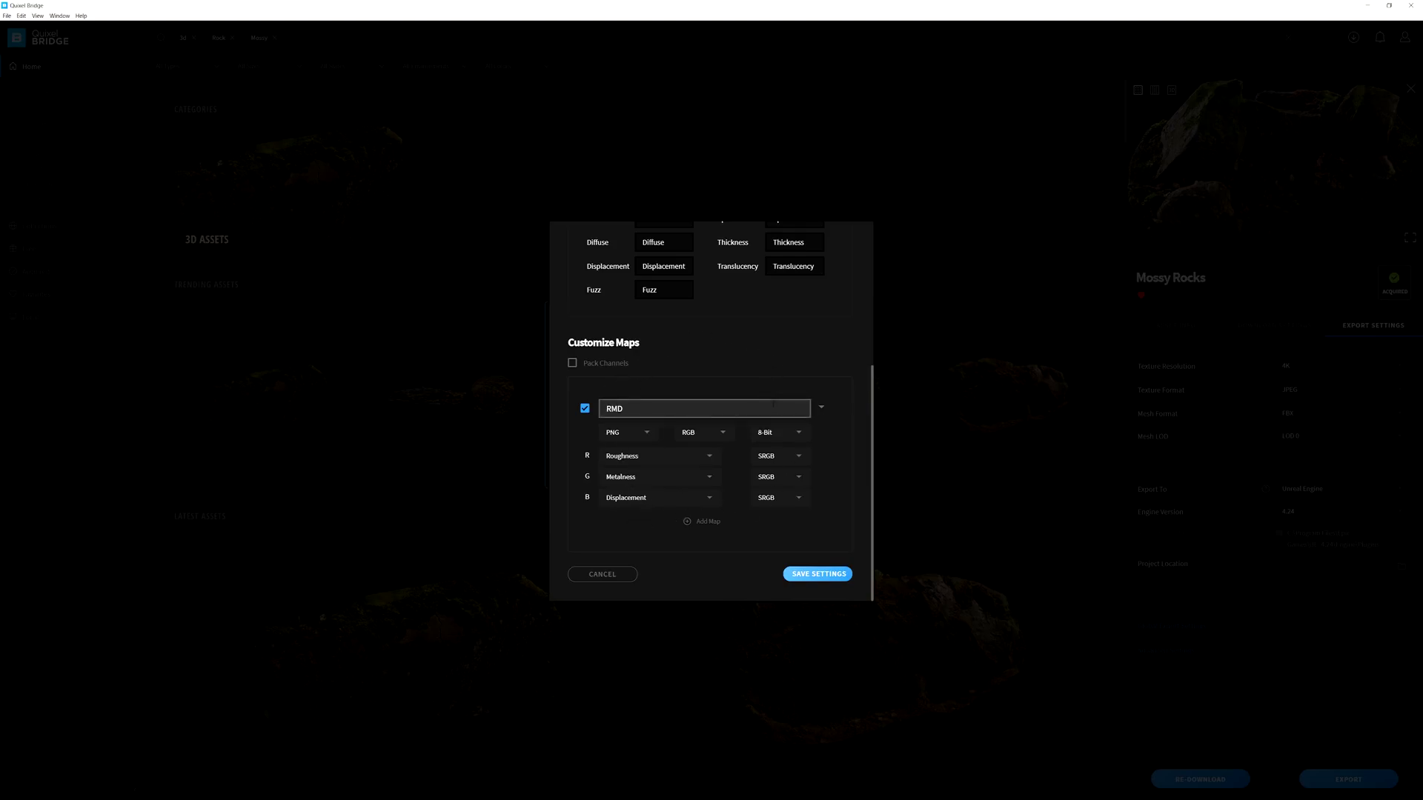
{"action": "scroll", "coordinate": [776, 403], "scroll_direction": "up", "scroll_amount": 3}
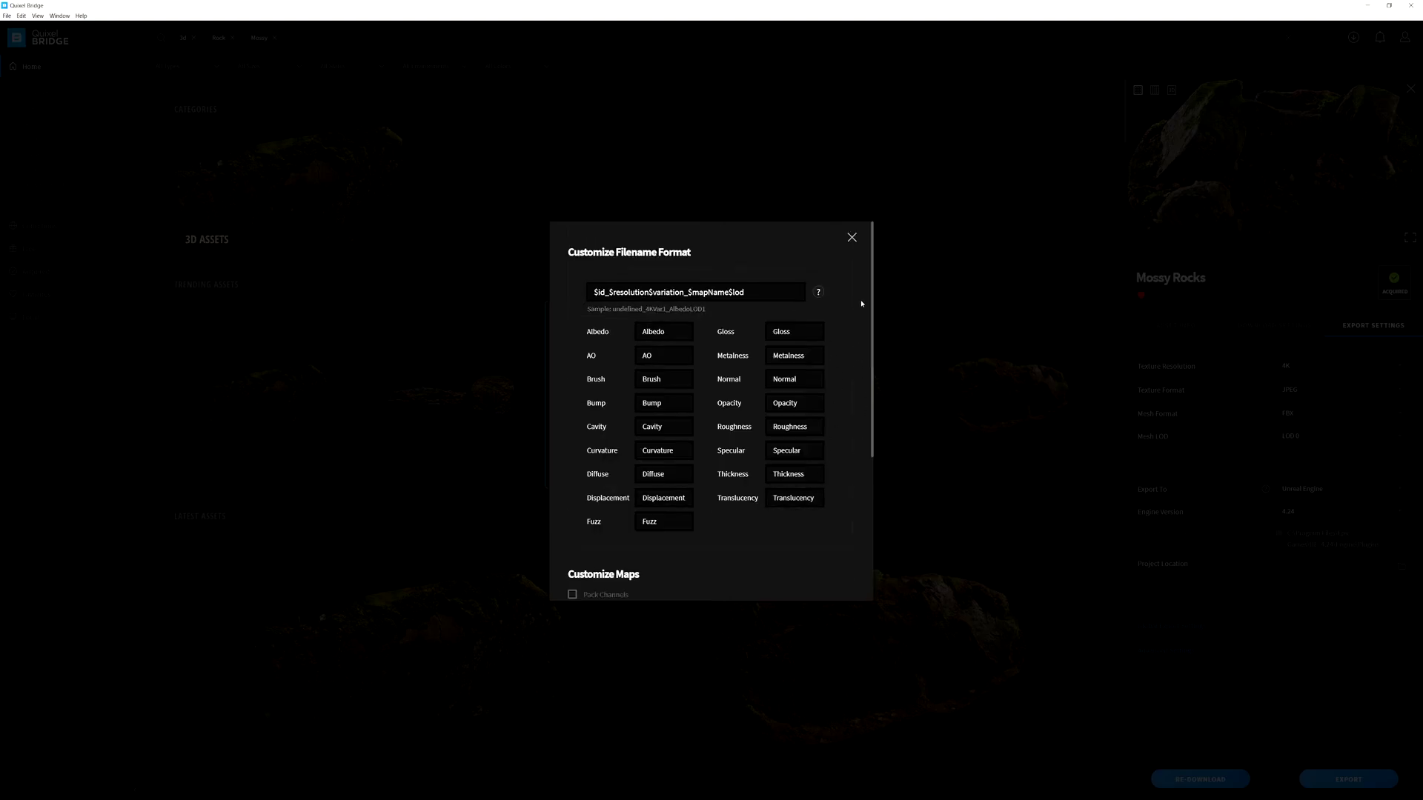
{"action": "left_click", "coordinate": [819, 293]}
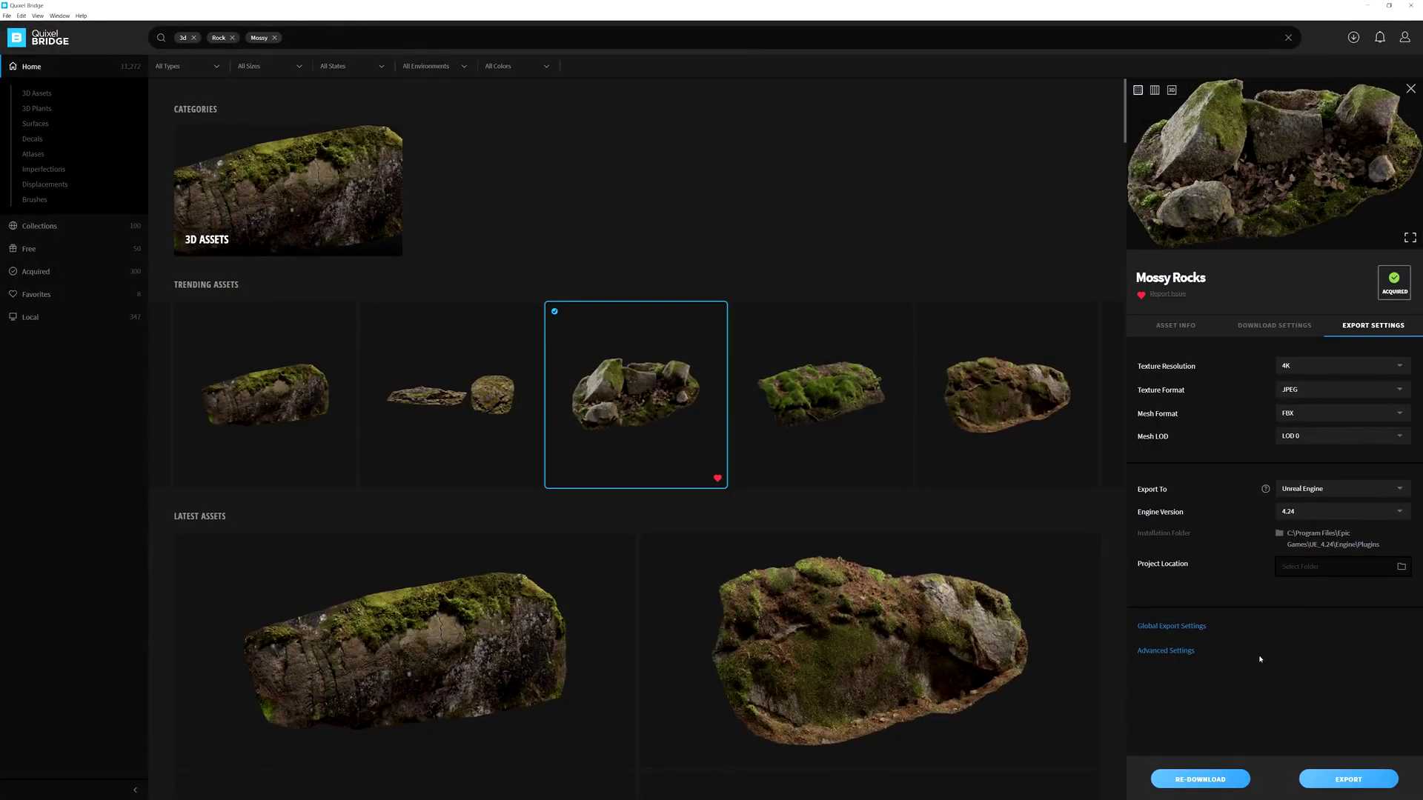
- Export Mossy Rocks, switch to Unreal Editor, and place its LOD0 mesh on the floor in the level
{"action": "left_click", "coordinate": [1349, 779]}
{"action": "left_click", "coordinate": [1370, 5]}
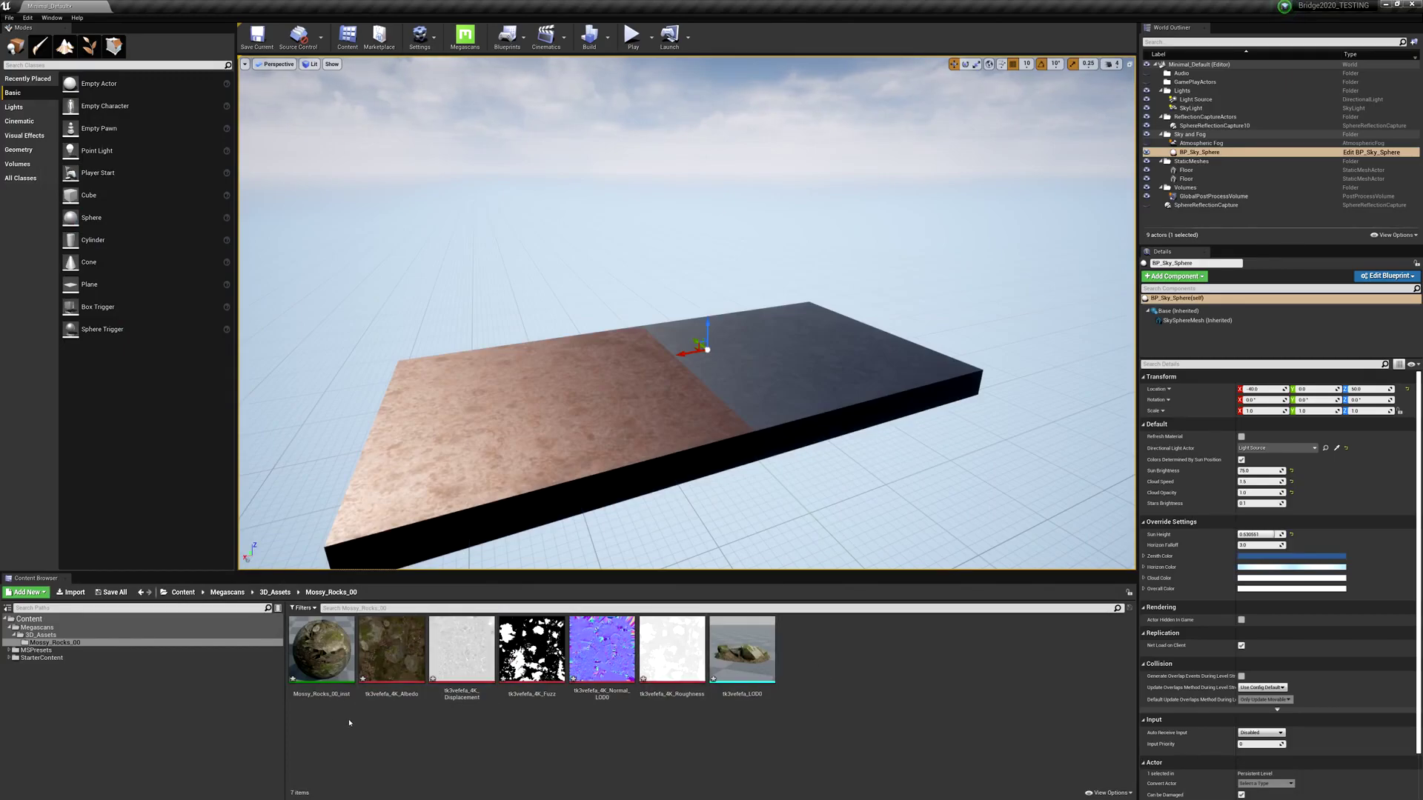
{"action": "left_click_drag", "start_coordinate": [742, 649], "coordinate": [680, 401]}
{"action": "key", "text": "f"}
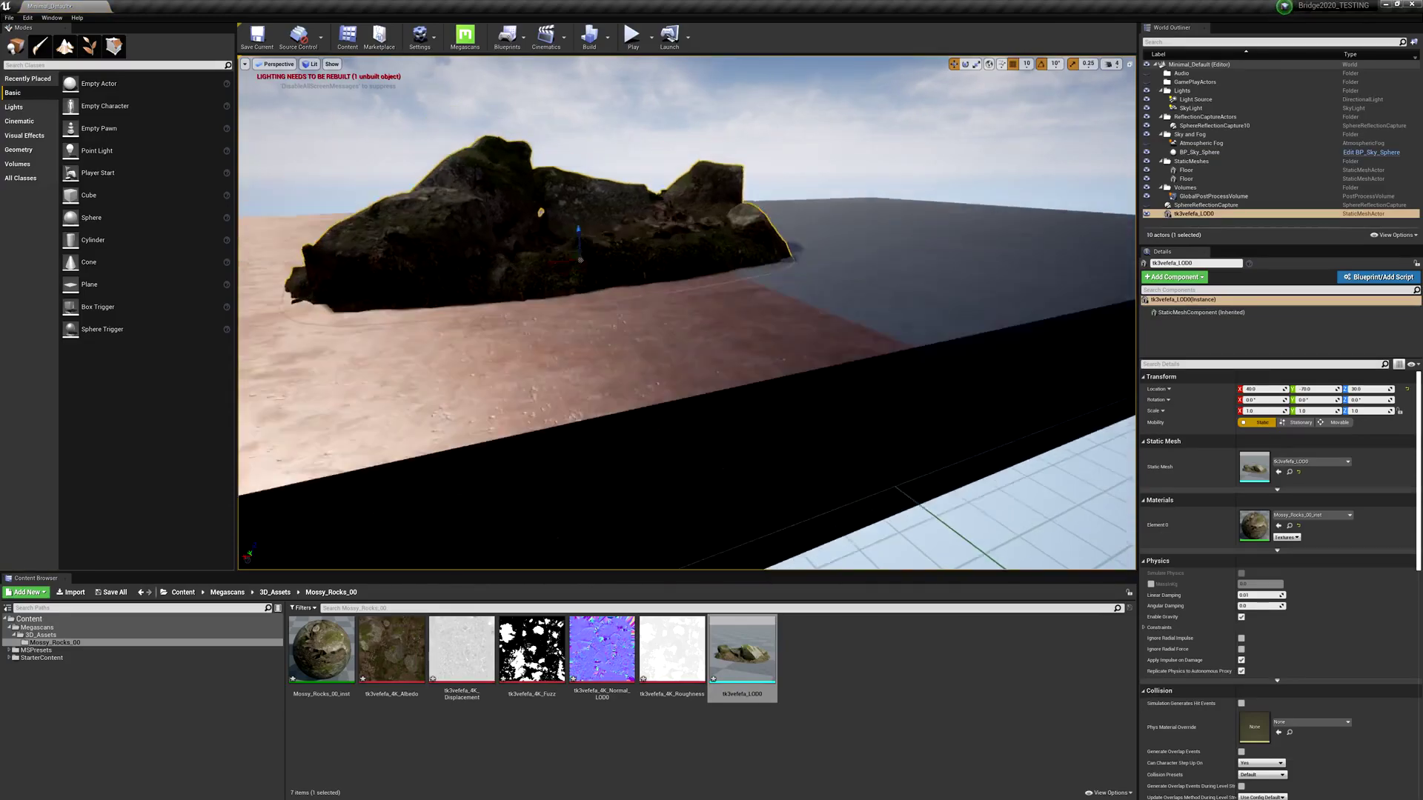
{"action": "left_click_drag", "start_coordinate": [824, 478], "coordinate": [363, 795], "text": "alt"}
- Return to Quixel Bridge, shrink its window so that it sits beside the Unreal viewport, and close the asset details
{"action": "key", "text": "alt+Tab"}
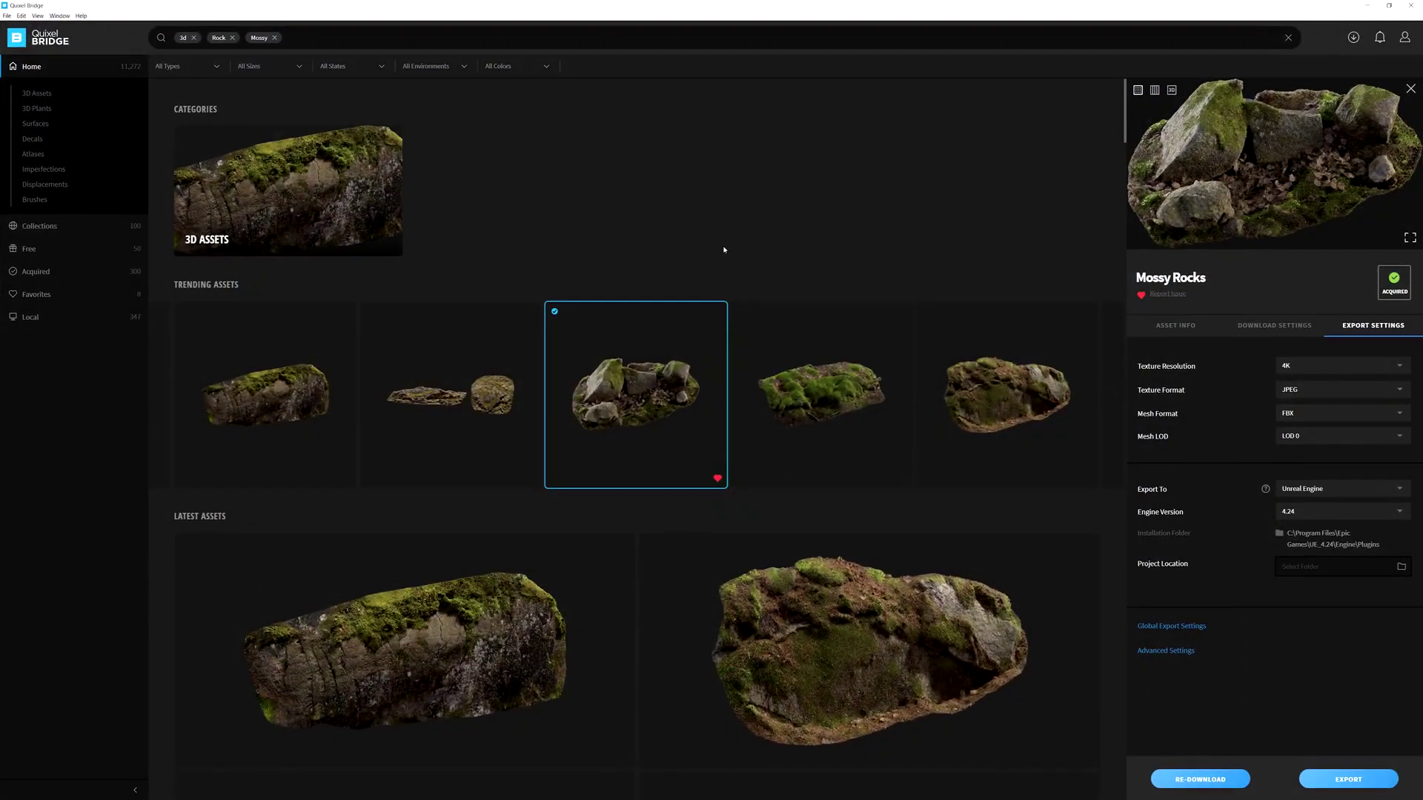
{"action": "left_click", "coordinate": [1389, 5]}
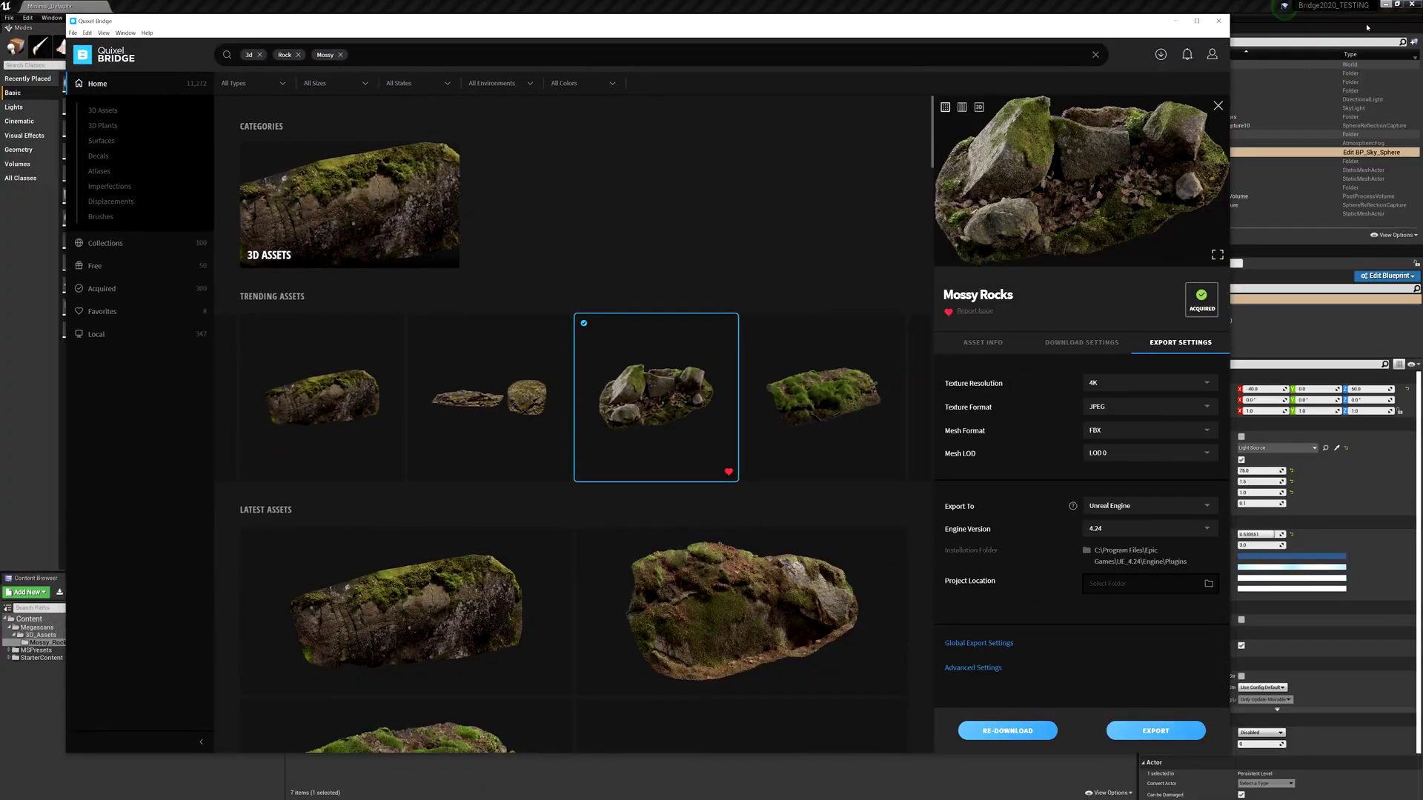
{"action": "left_click_drag", "start_coordinate": [1230, 82], "coordinate": [652, 81]}
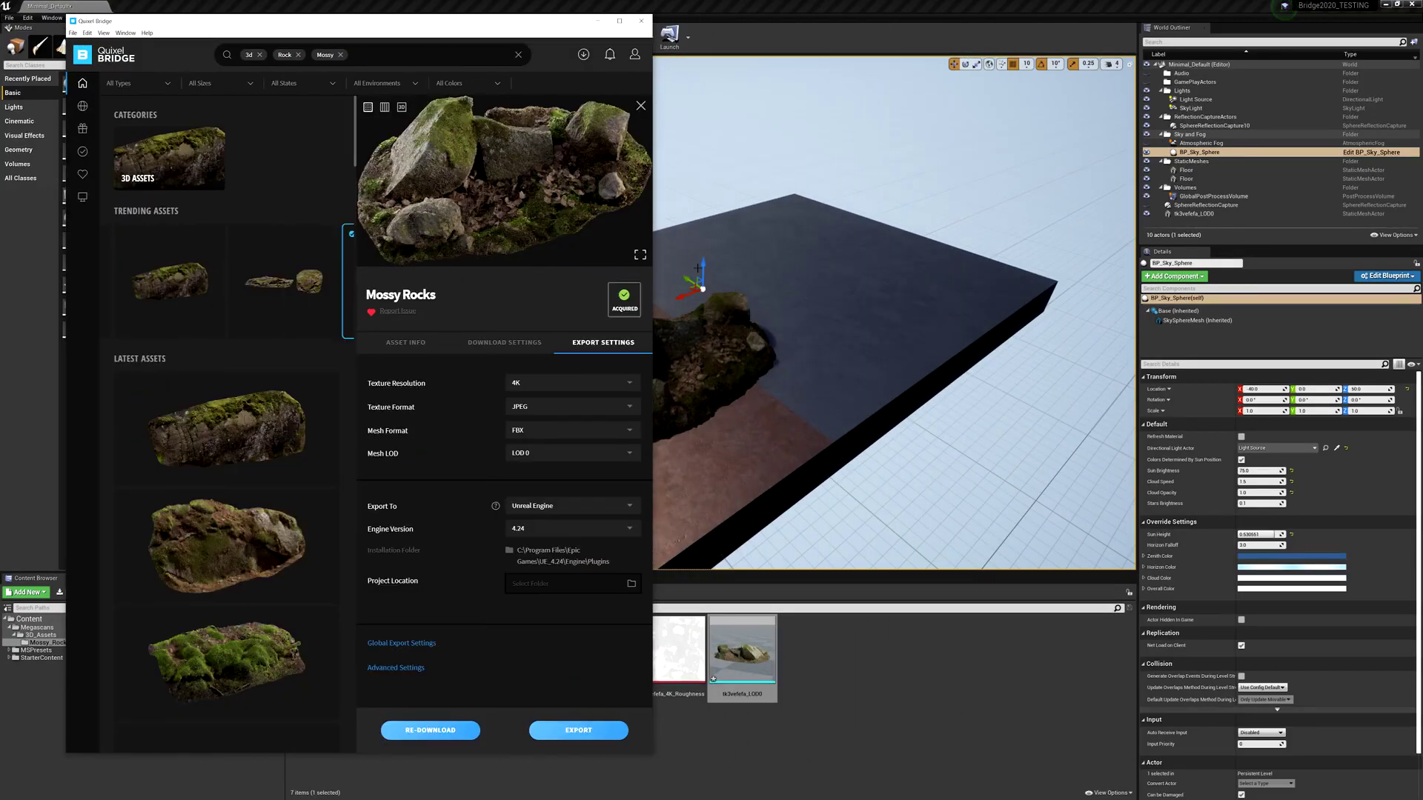
{"action": "left_click_drag", "start_coordinate": [438, 41], "coordinate": [380, 43]}
{"action": "key", "text": "Escape"}
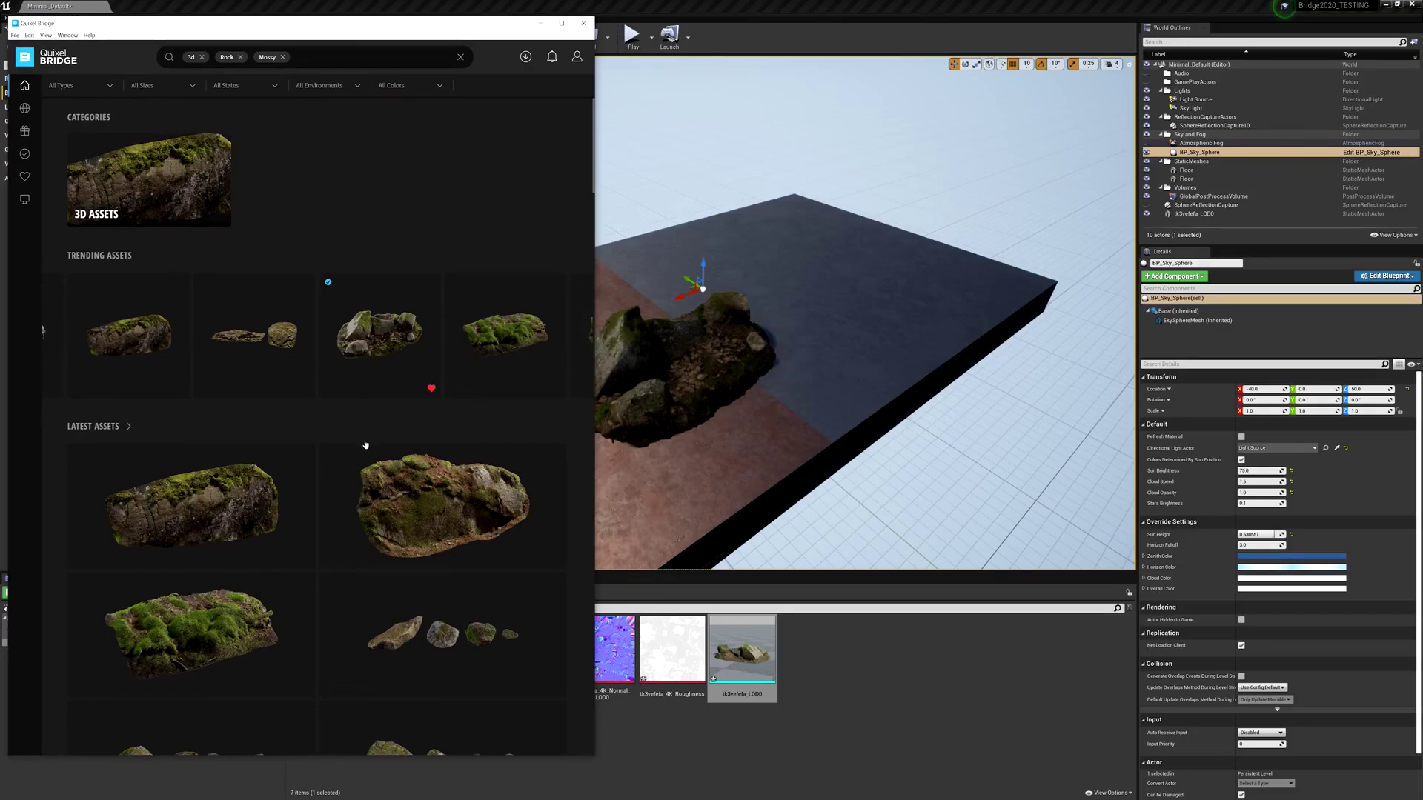
- Find Mossy Mounds among the mossy rock assets, download it and export it to Unreal Engine
{"action": "scroll", "coordinate": [359, 441], "scroll_direction": "down", "scroll_amount": 5}
{"action": "scroll", "coordinate": [377, 420], "scroll_direction": "down", "scroll_amount": 7}
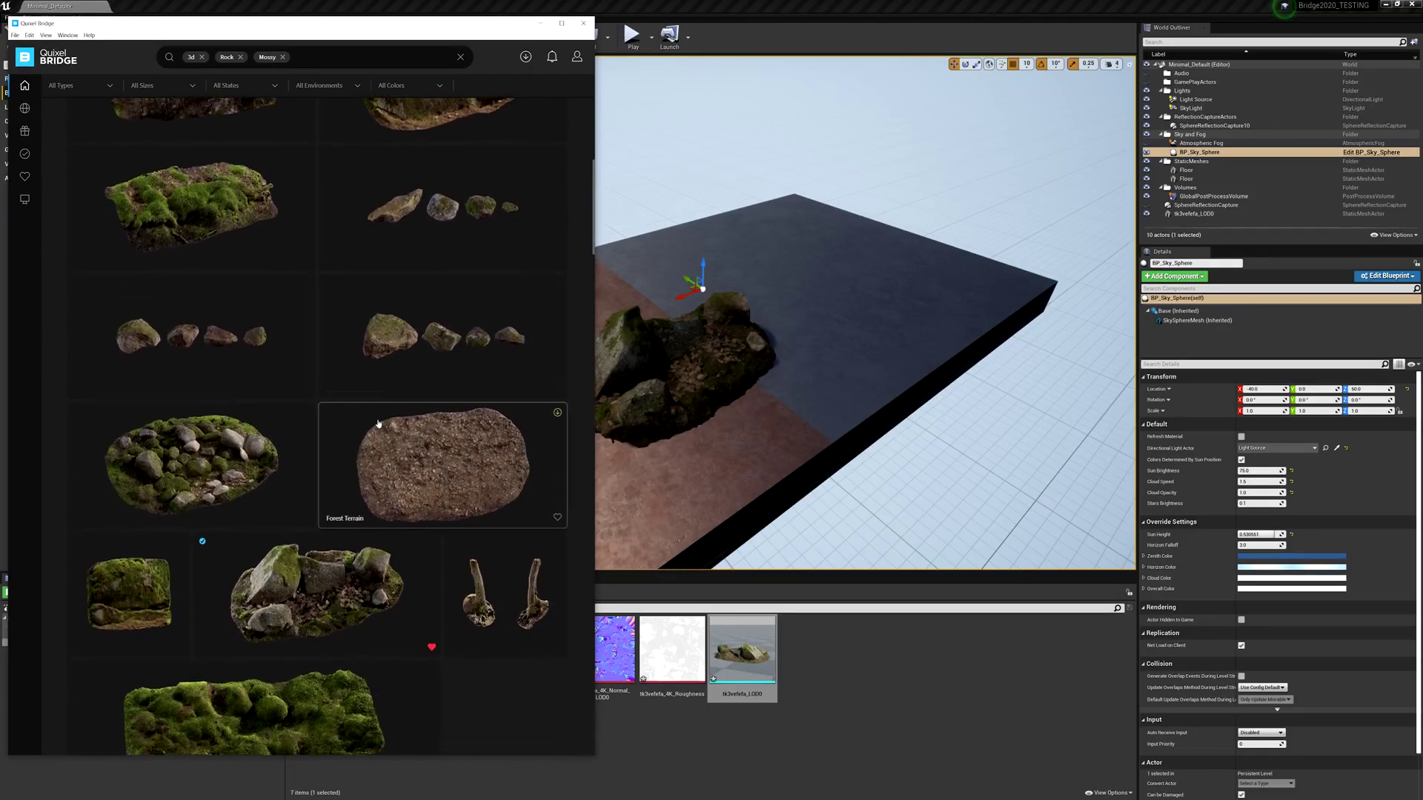
{"action": "scroll", "coordinate": [378, 424], "scroll_direction": "down", "scroll_amount": 2}
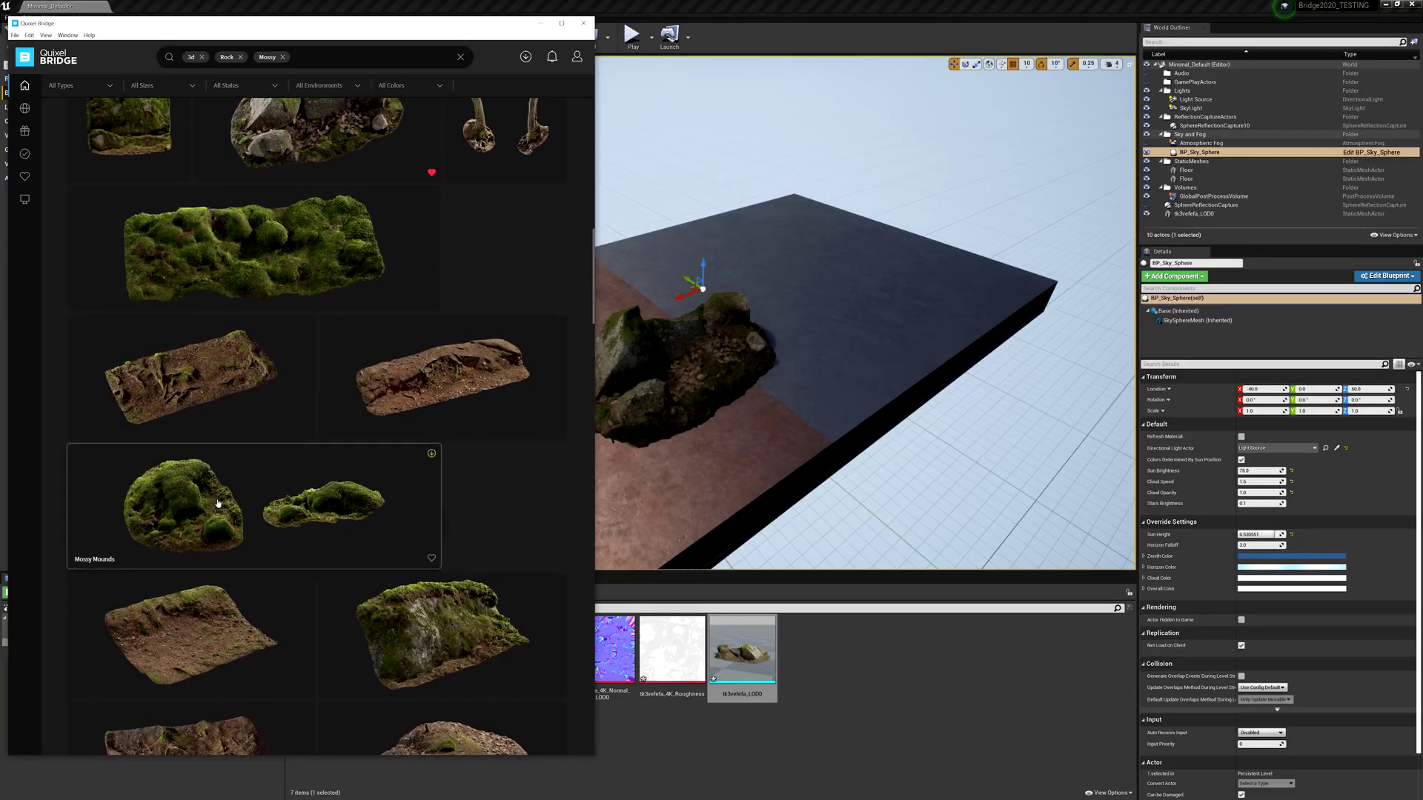
{"action": "left_click", "coordinate": [433, 455]}
{"action": "left_click", "coordinate": [432, 458]}
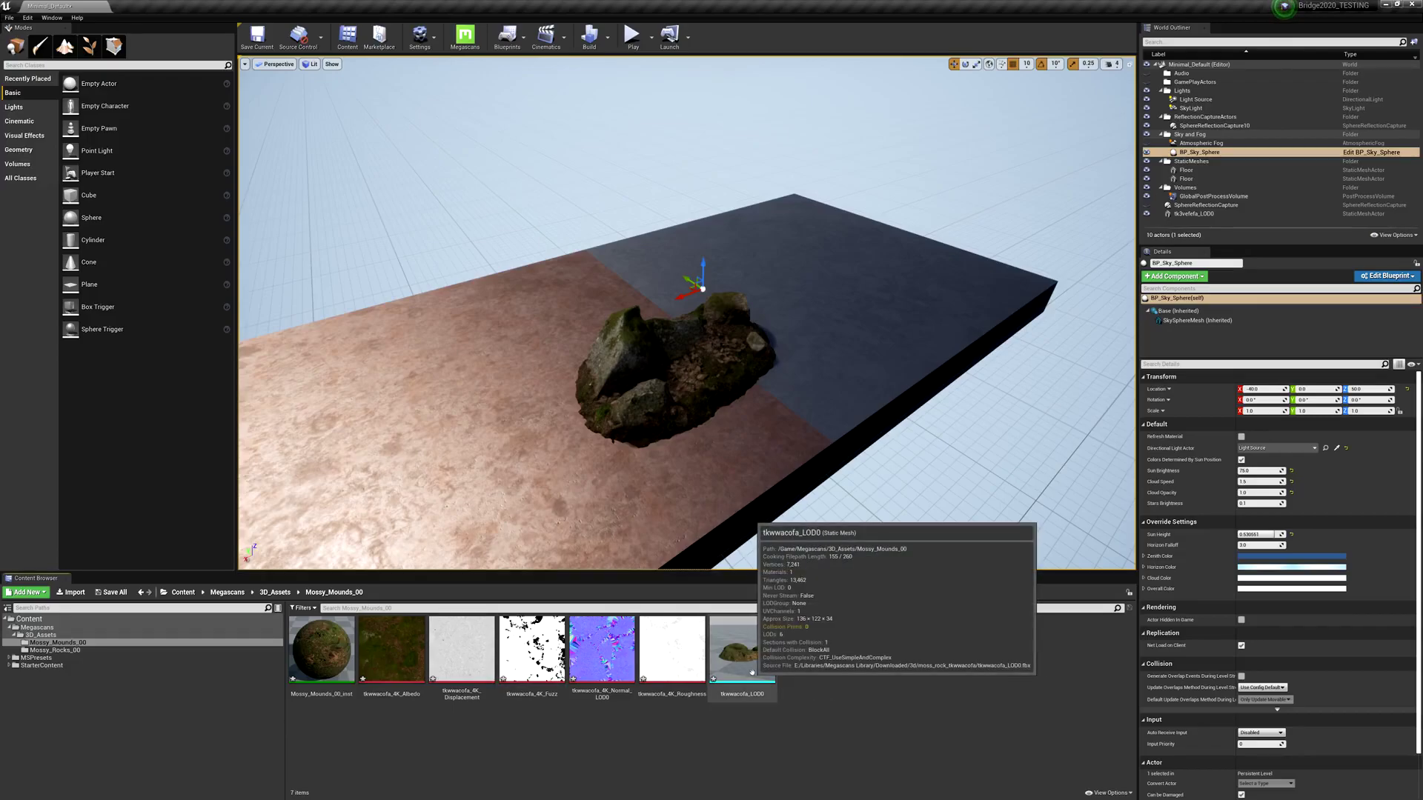
- Place the Mossy Mounds LOD0 mesh on the brown floor beside the mossy rocks in the Unreal level
{"action": "left_click_drag", "start_coordinate": [733, 645], "coordinate": [465, 362]}
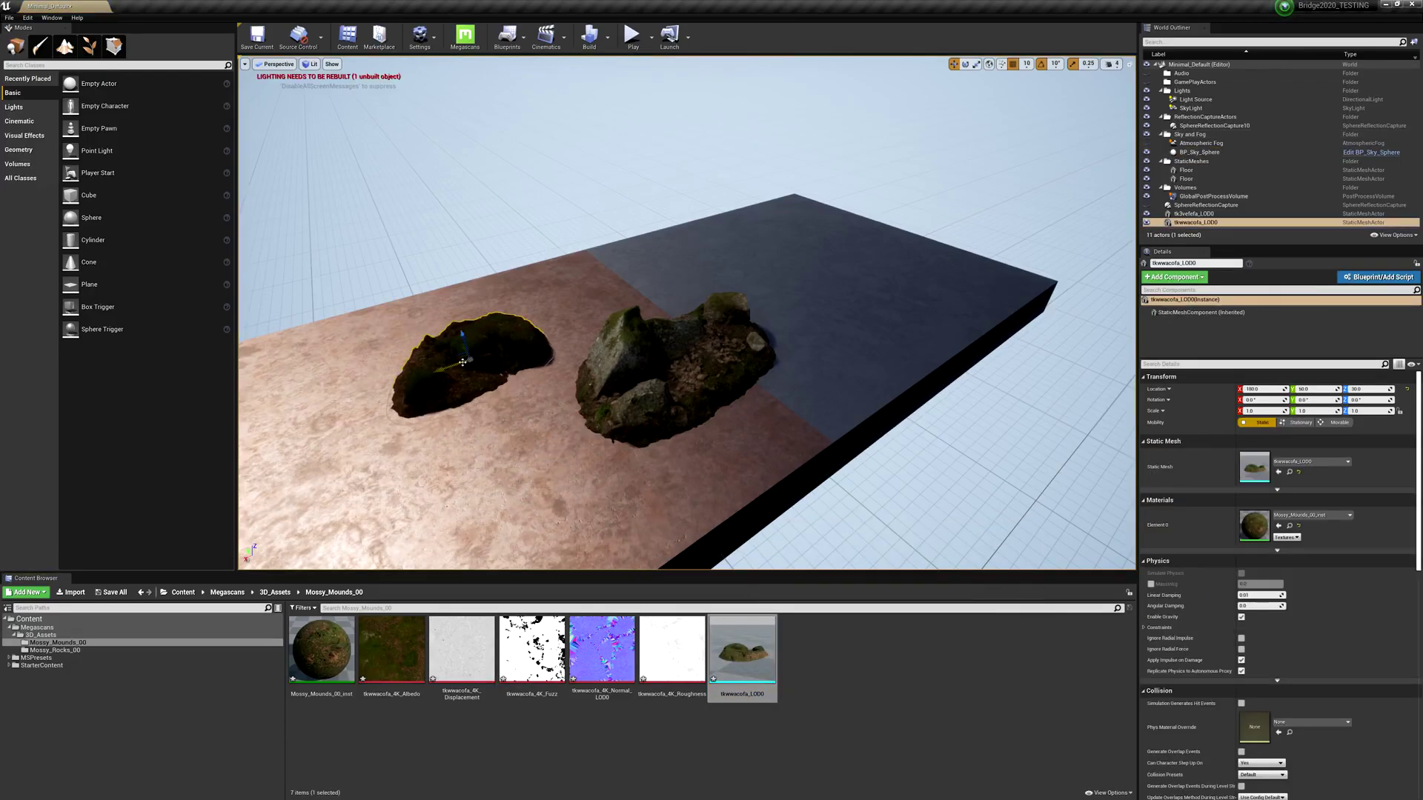
{"action": "key", "text": "f"}
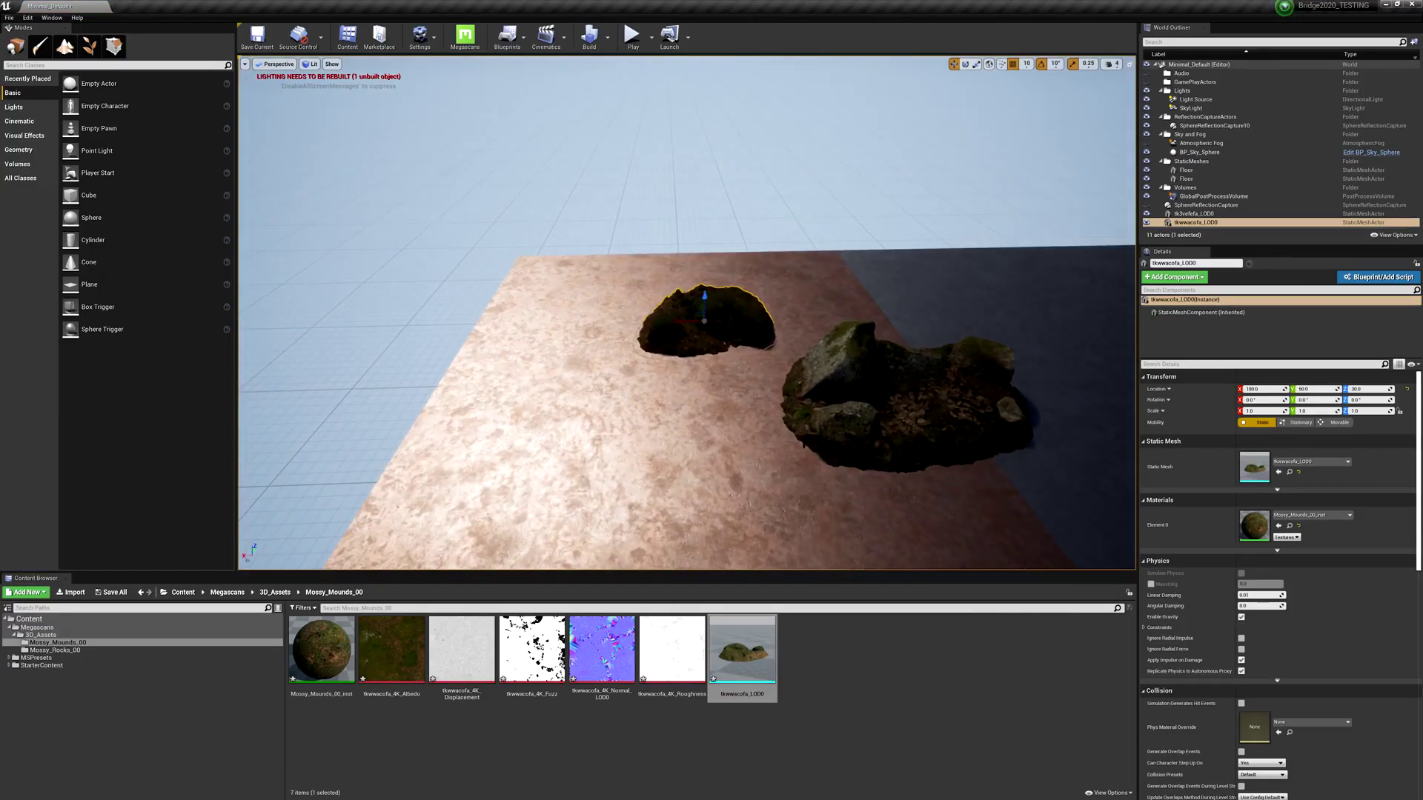
- Switch back to Quixel Bridge and review the engine and local library path in the application settings
{"action": "key", "text": "alt+Tab"}
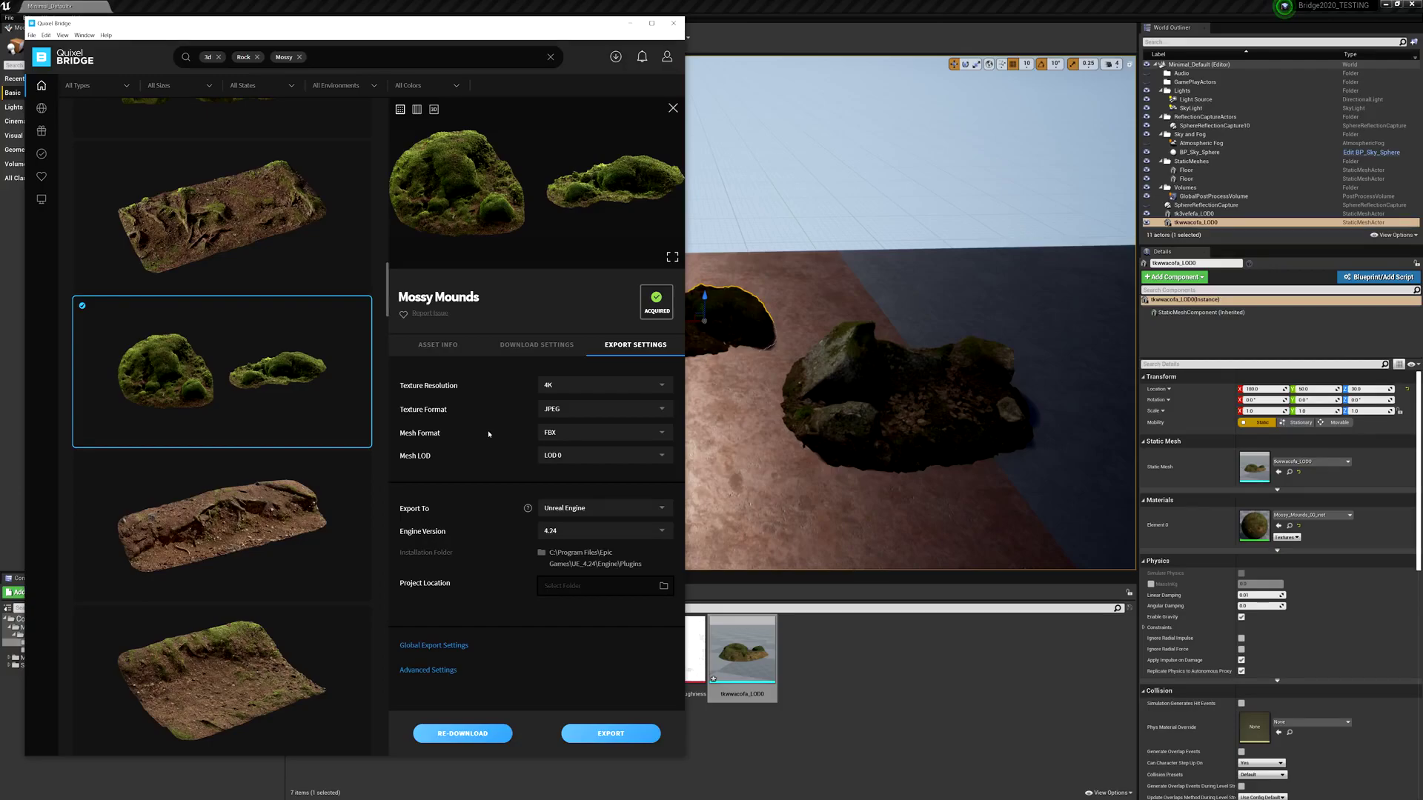
{"action": "mouse_move", "coordinate": [363, 311]}
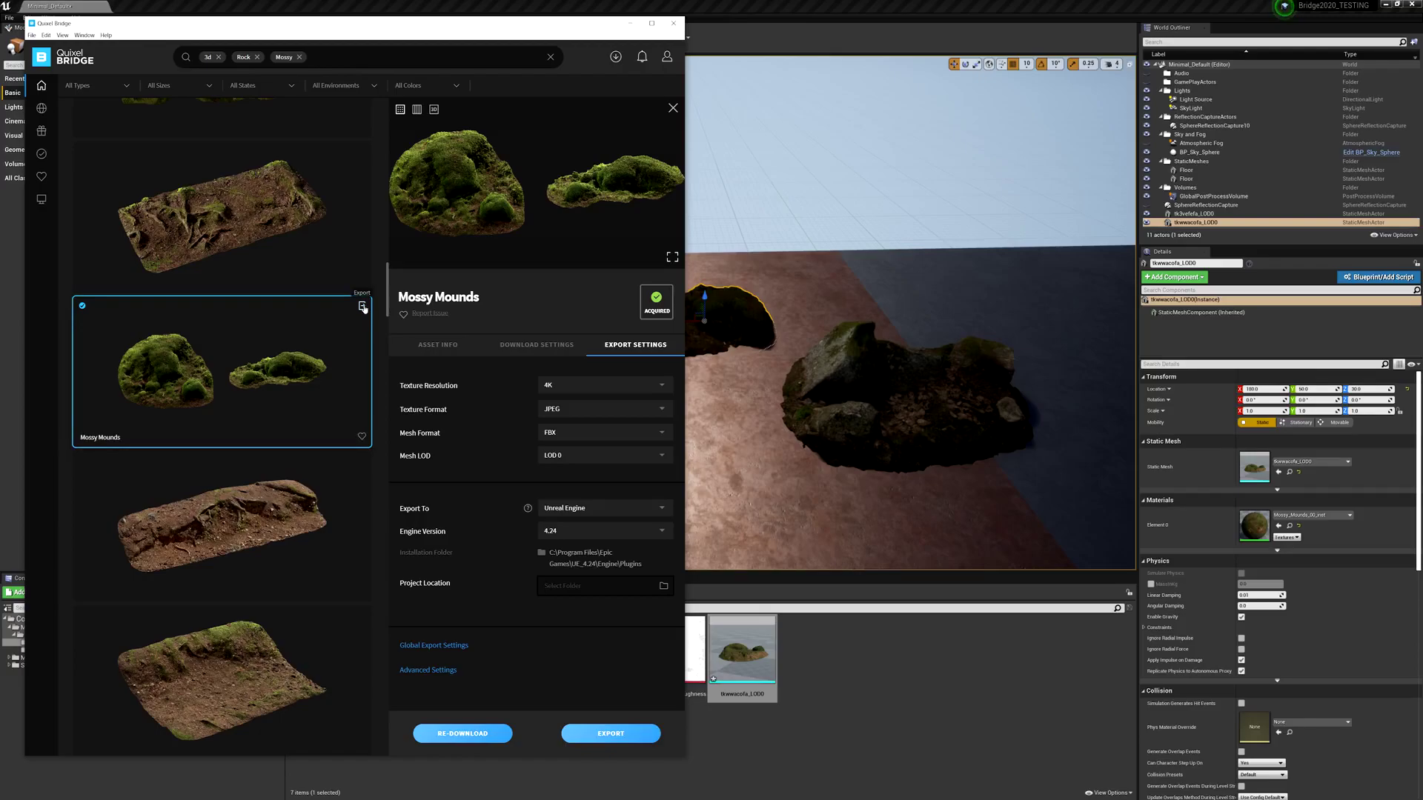
{"action": "left_click", "coordinate": [46, 35]}
{"action": "left_click", "coordinate": [59, 48]}
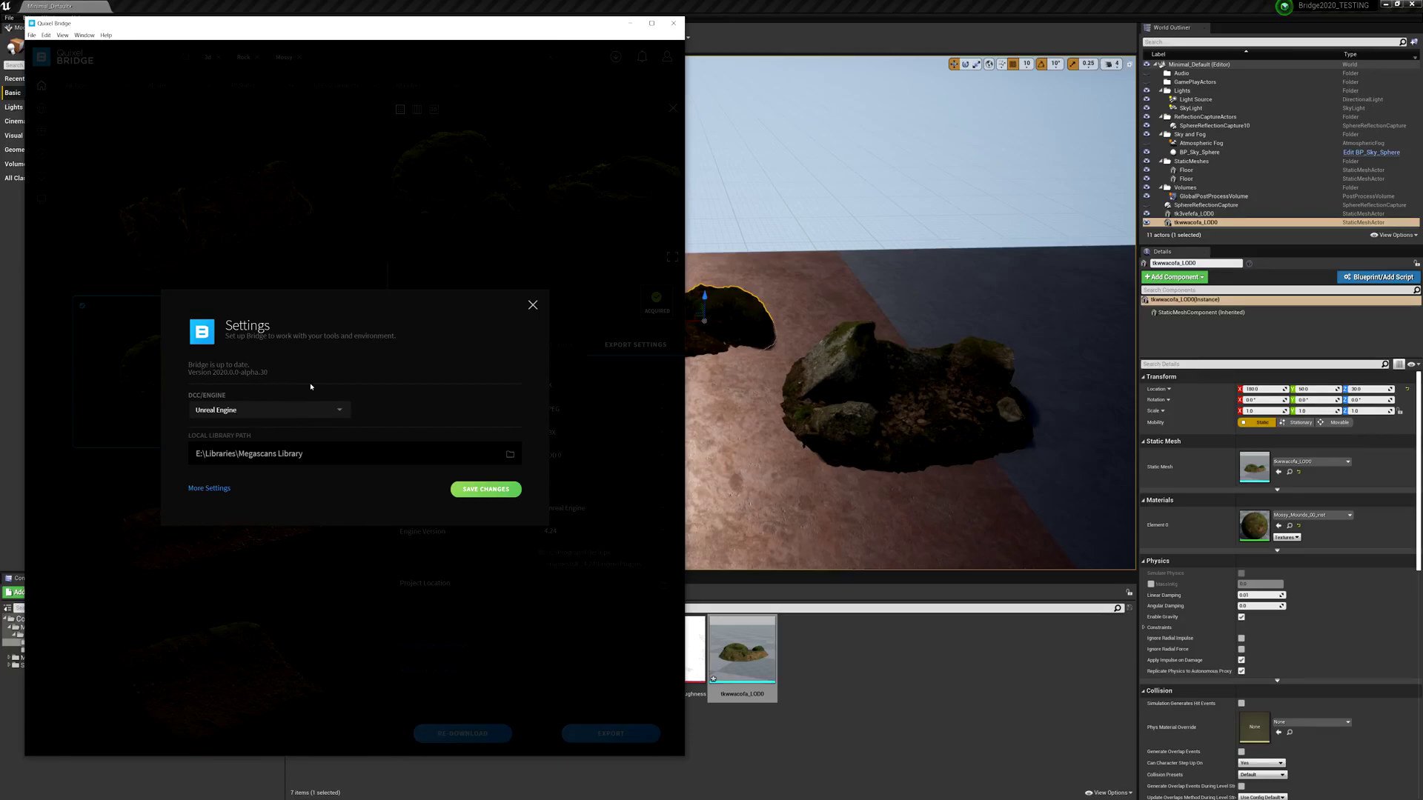
{"action": "left_click", "coordinate": [532, 306]}
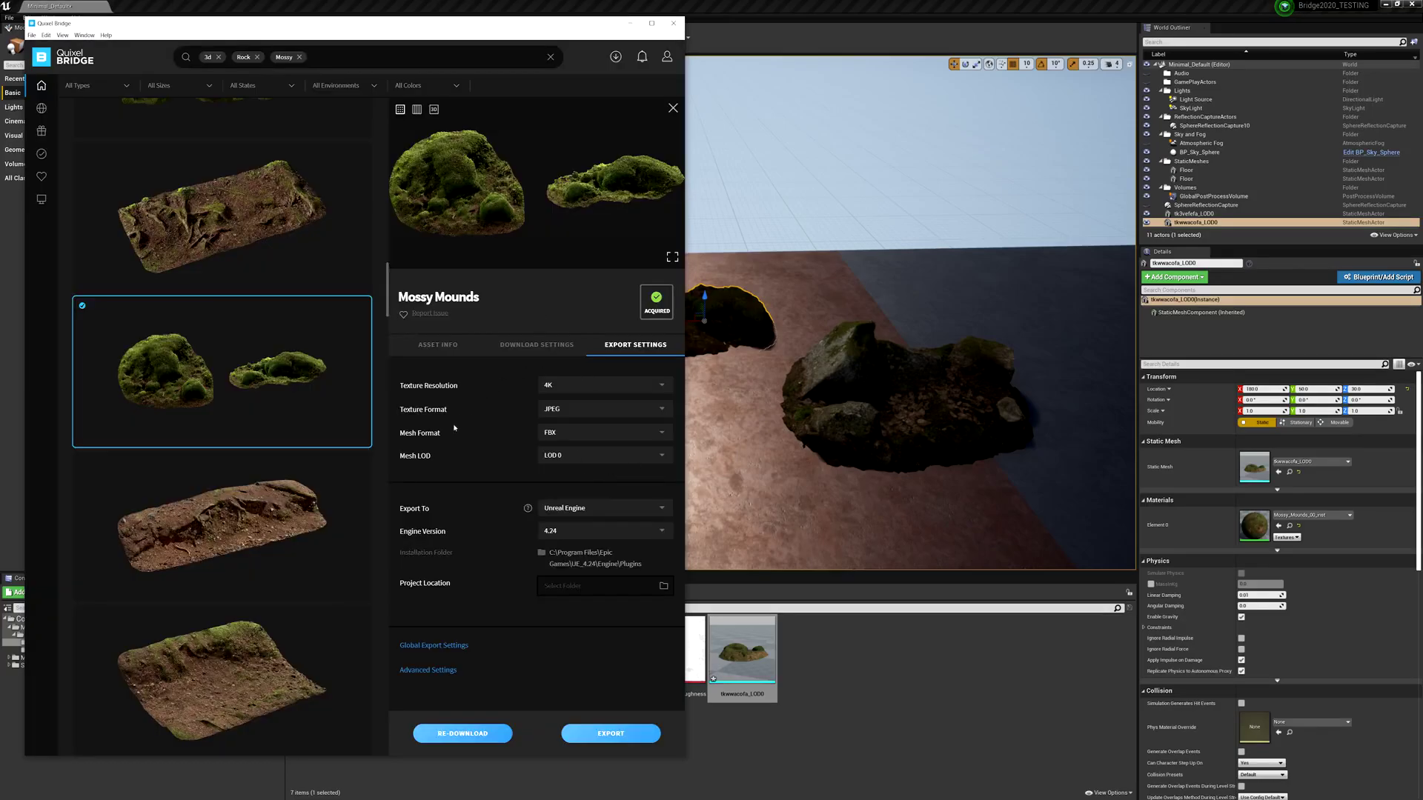